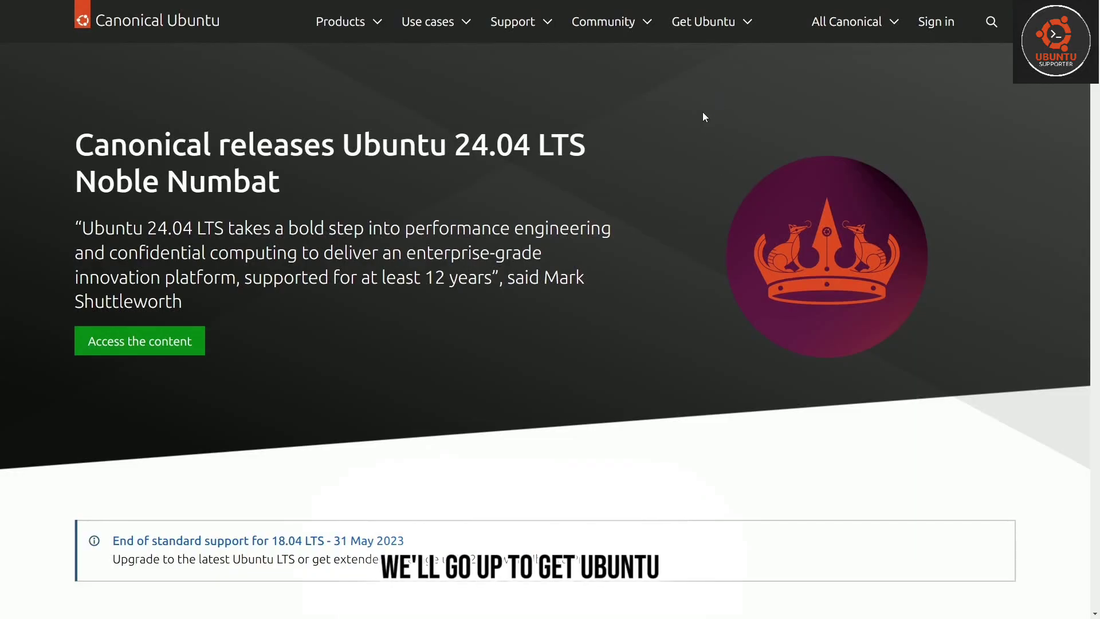
Step: Download the Ubuntu Server 24.04 LTS image from the server downloads page of the Ubuntu website
{"action": "left_click", "coordinate": [697, 33]}
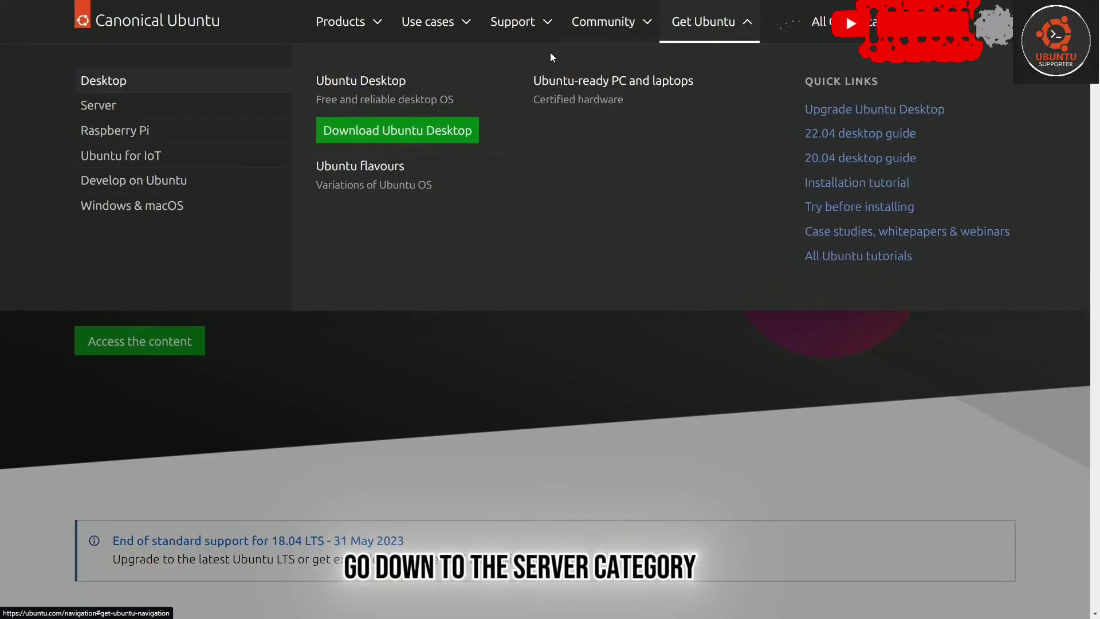
{"action": "left_click", "coordinate": [109, 104]}
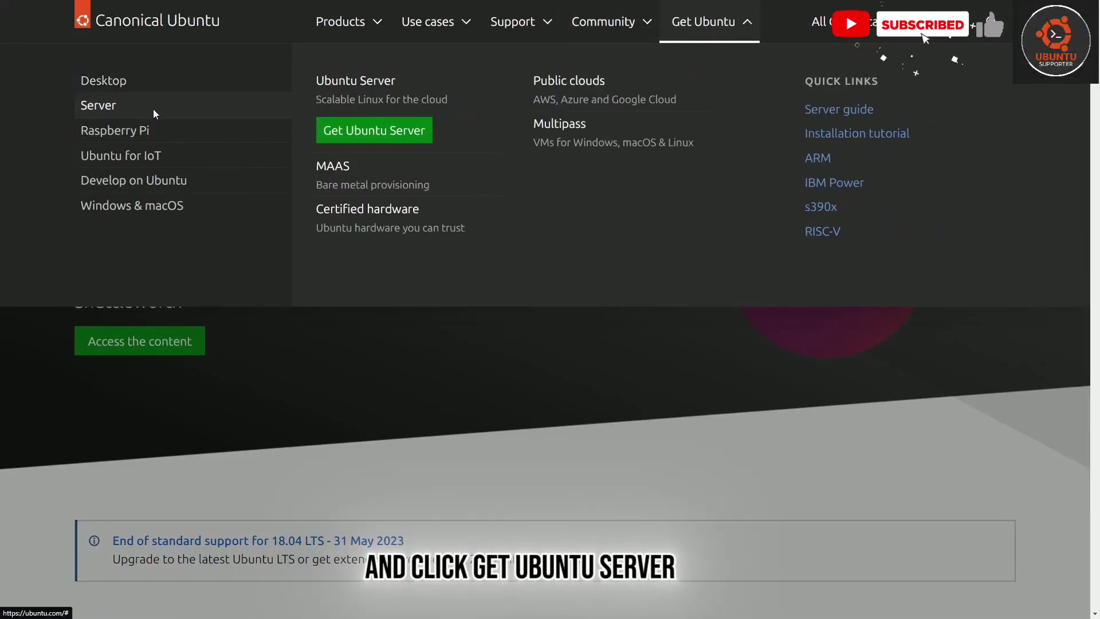
{"action": "left_click", "coordinate": [384, 131]}
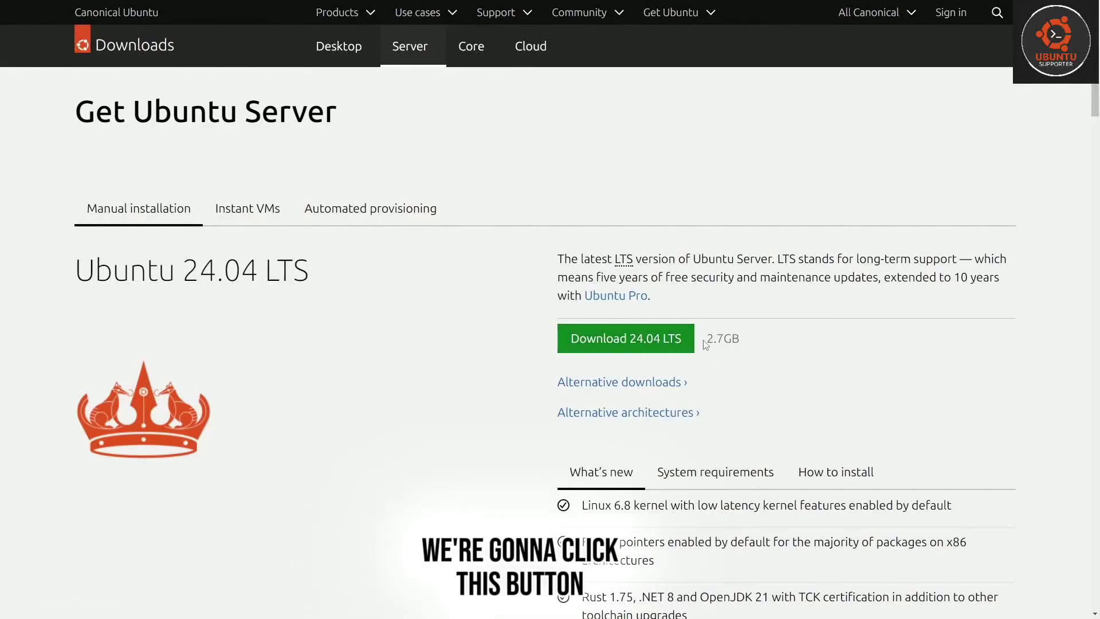
{"action": "left_click", "coordinate": [643, 339]}
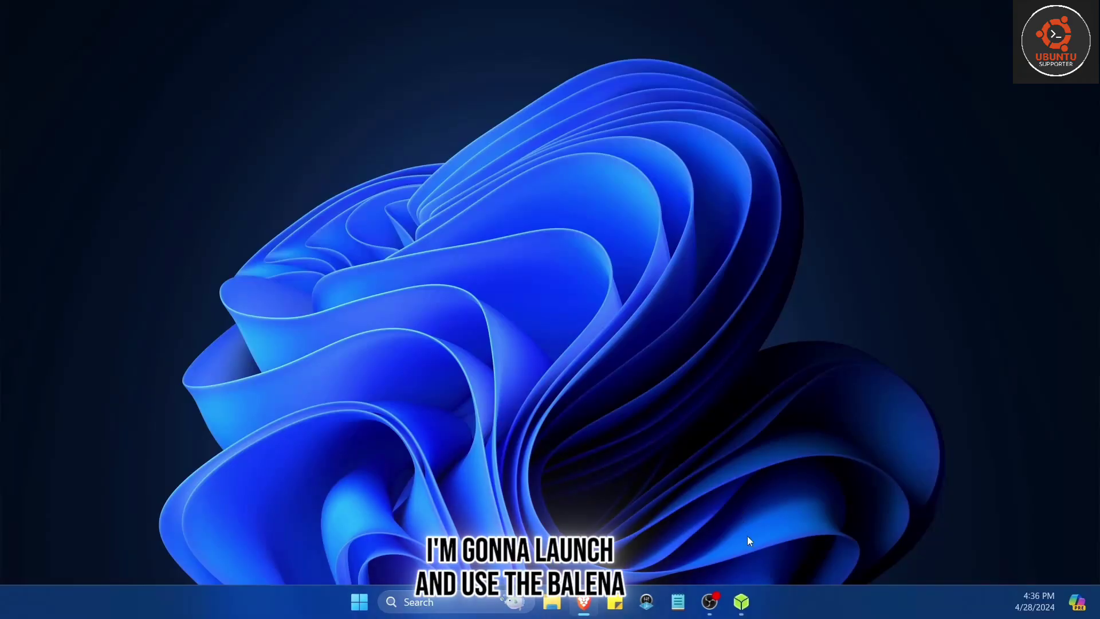
Step: Switch to balenaEtcher and load the ubuntu-24.04-live-server-amd64 disc image from the Downloads folder
{"action": "left_click", "coordinate": [741, 602]}
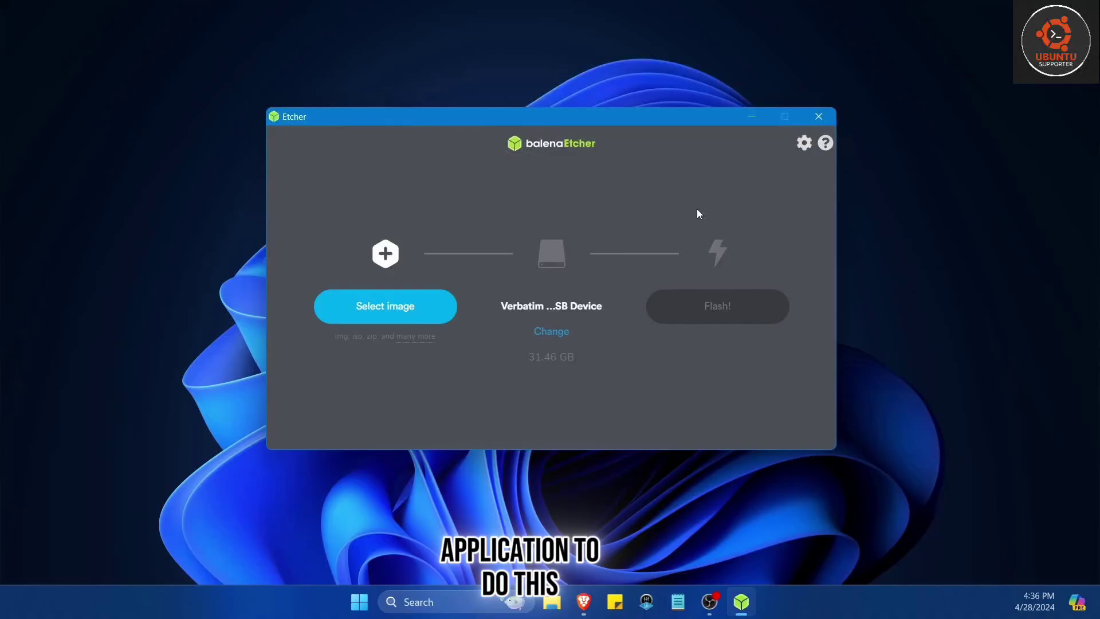
{"action": "left_click", "coordinate": [584, 602]}
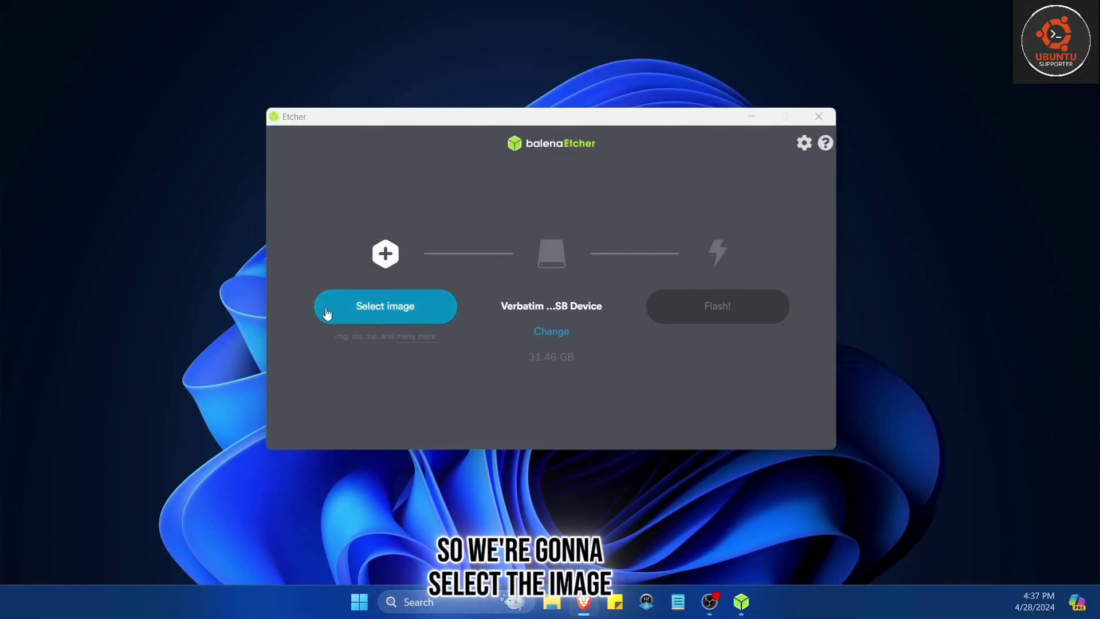
{"action": "left_click", "coordinate": [386, 305]}
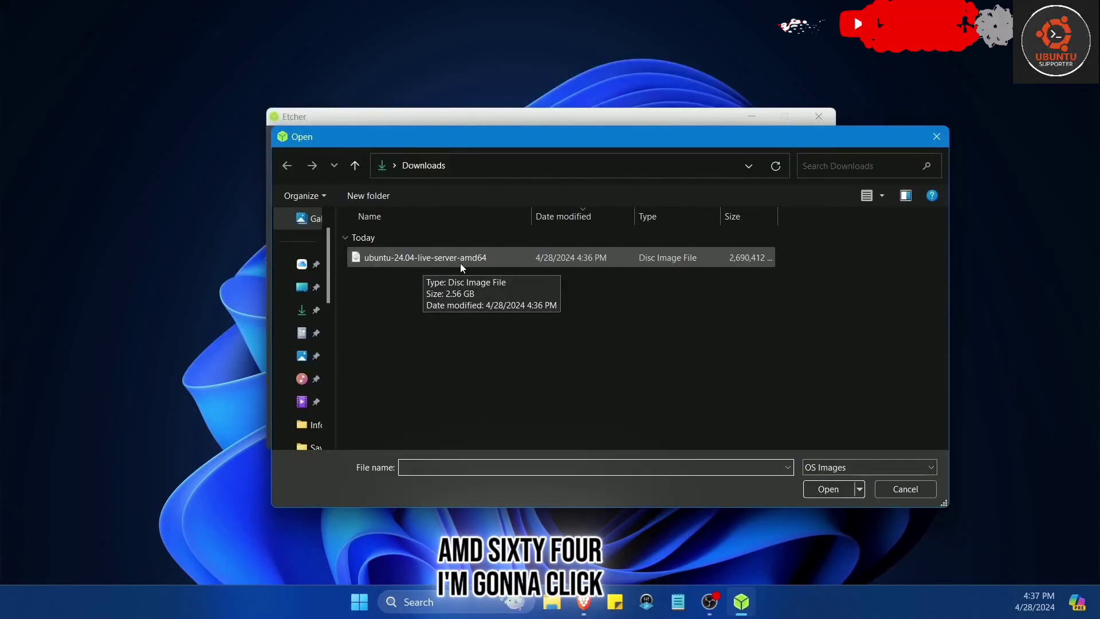
{"action": "left_click_drag", "start_coordinate": [498, 138], "coordinate": [450, 100]}
{"action": "left_click", "coordinate": [476, 221]}
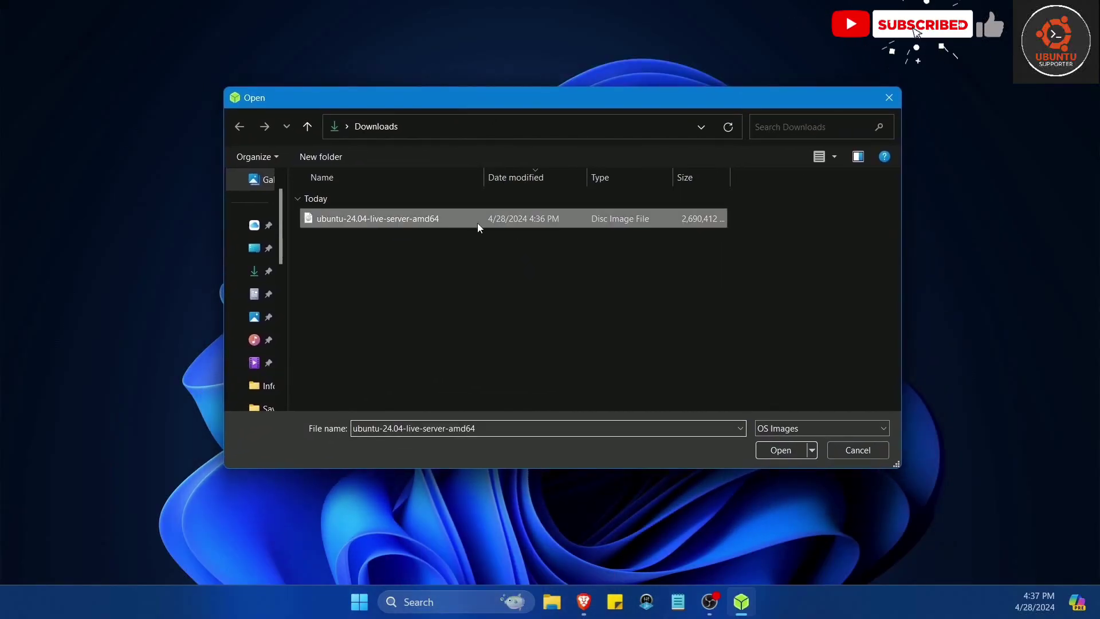
{"action": "left_click", "coordinate": [779, 450]}
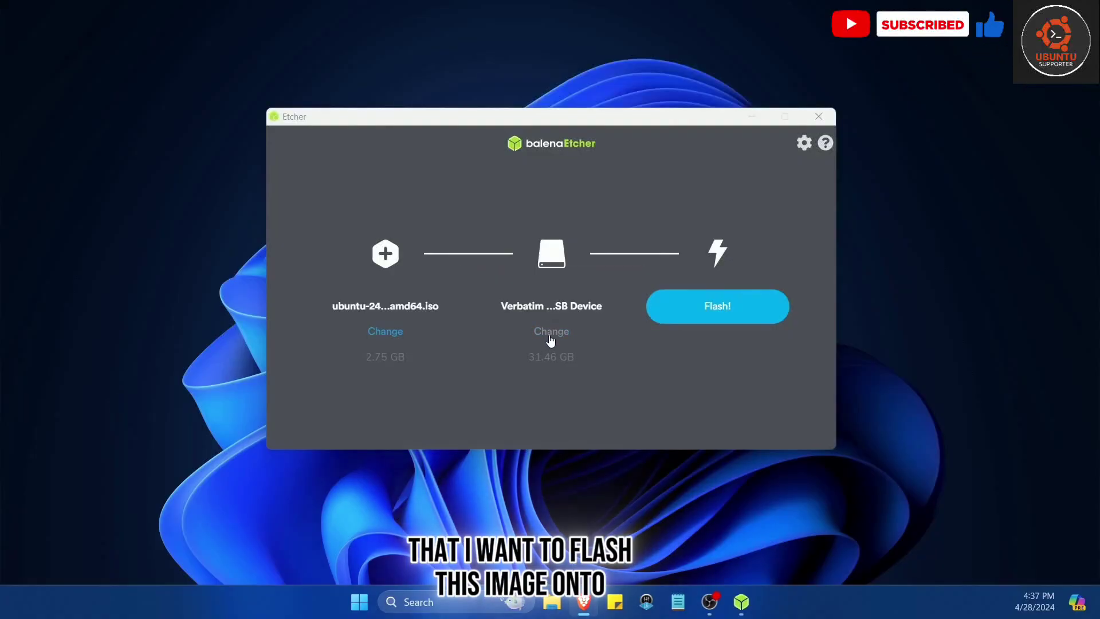
Step: Flash the image onto the Verbatim STORE N GO USB Device, allowing the system changes, and close Etcher
{"action": "left_click", "coordinate": [550, 337]}
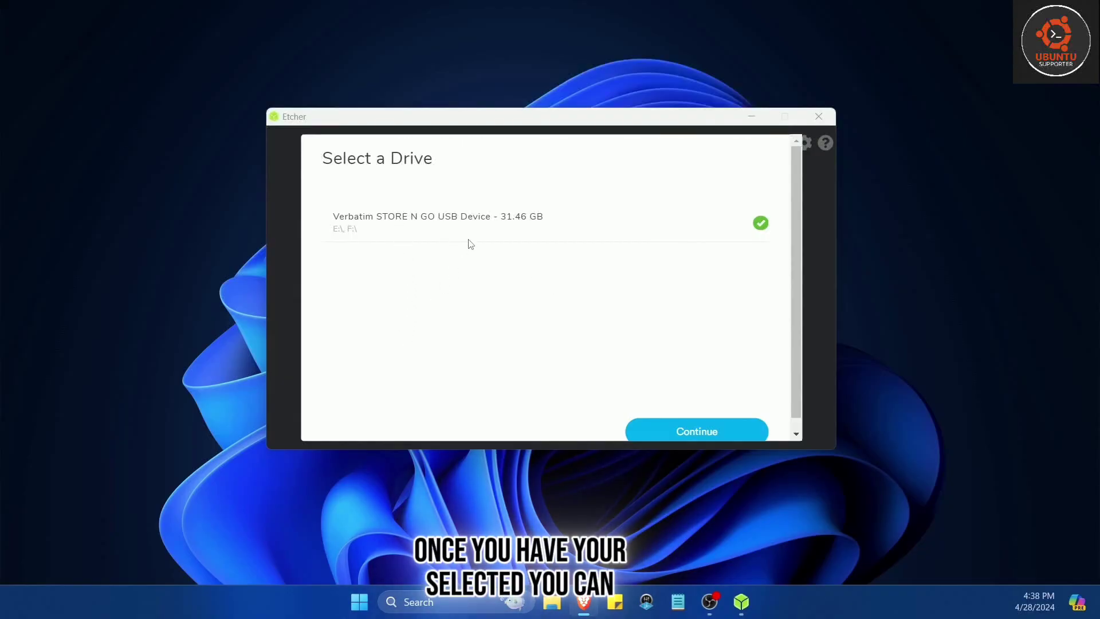
{"action": "left_click", "coordinate": [677, 430]}
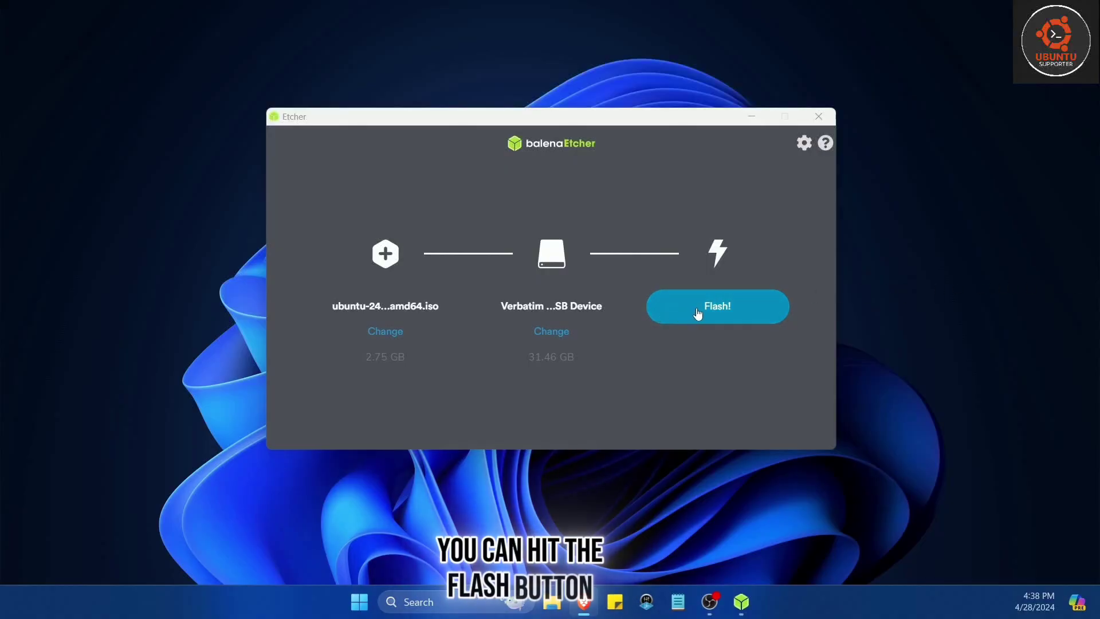
{"action": "left_click", "coordinate": [650, 194]}
{"action": "left_click", "coordinate": [727, 314]}
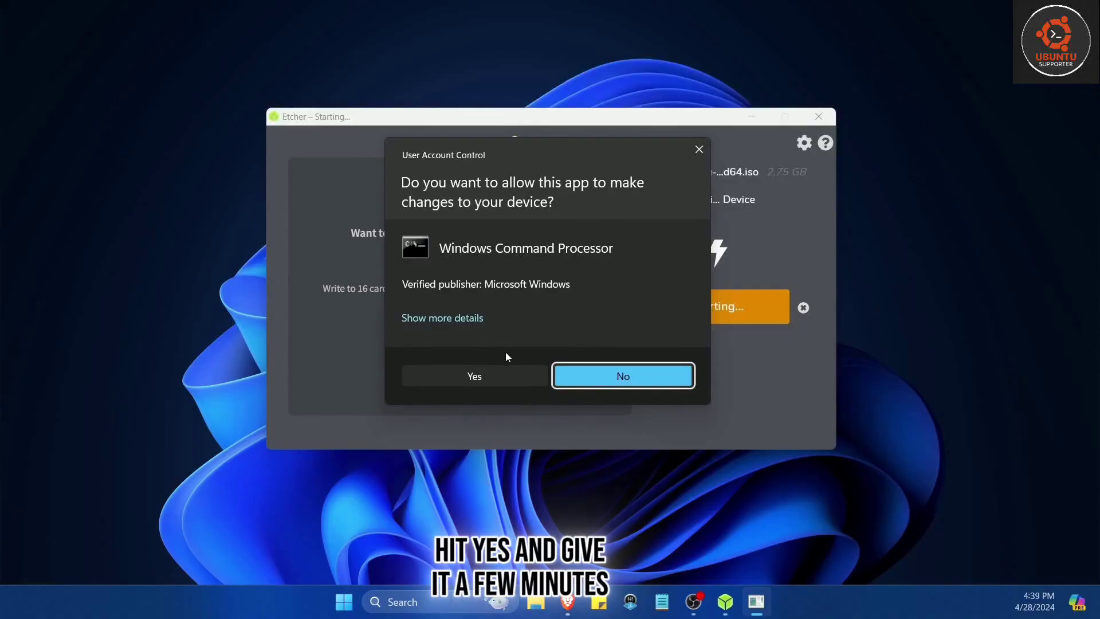
{"action": "left_click", "coordinate": [475, 376]}
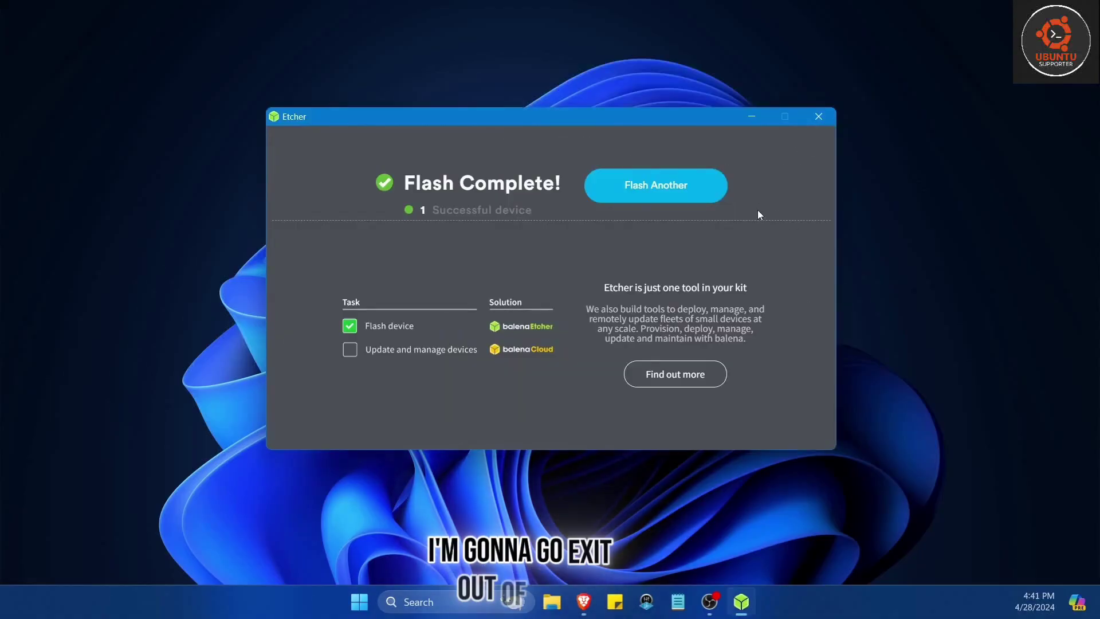
{"action": "left_click", "coordinate": [819, 116]}
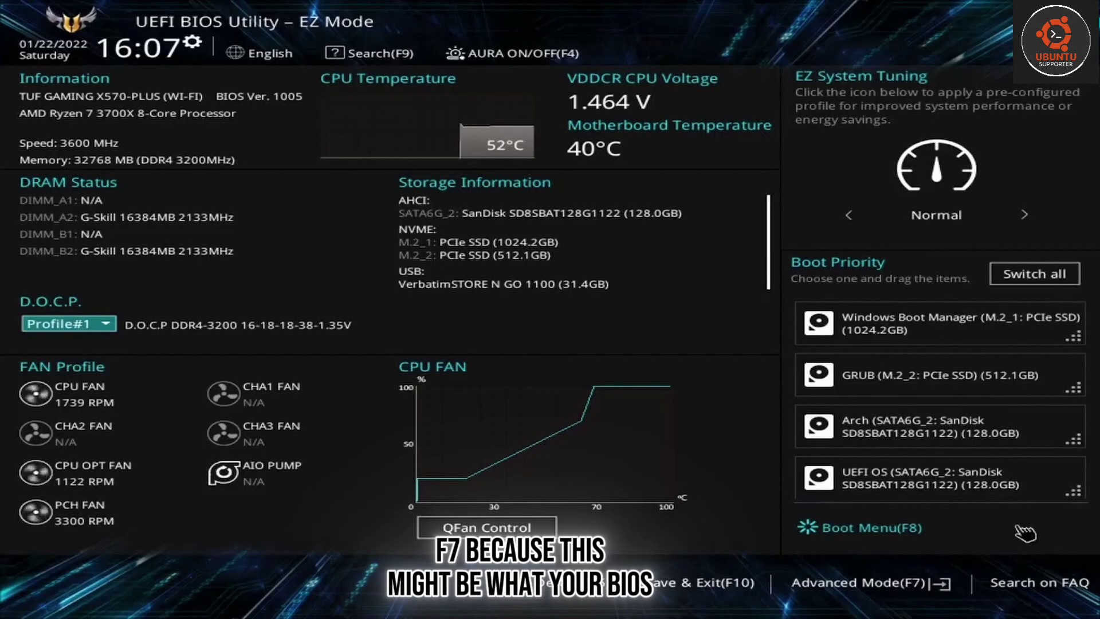
Step: Switch the UEFI BIOS utility to Advanced Mode and open its Boot settings
{"action": "key", "text": "F7"}
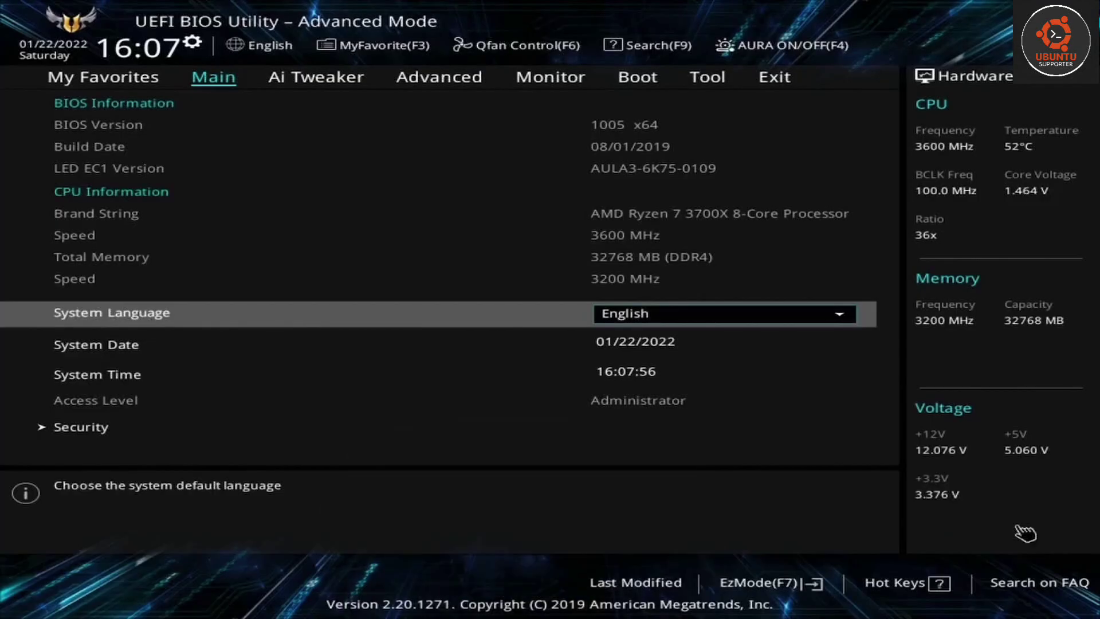
{"action": "key", "text": "Right"}
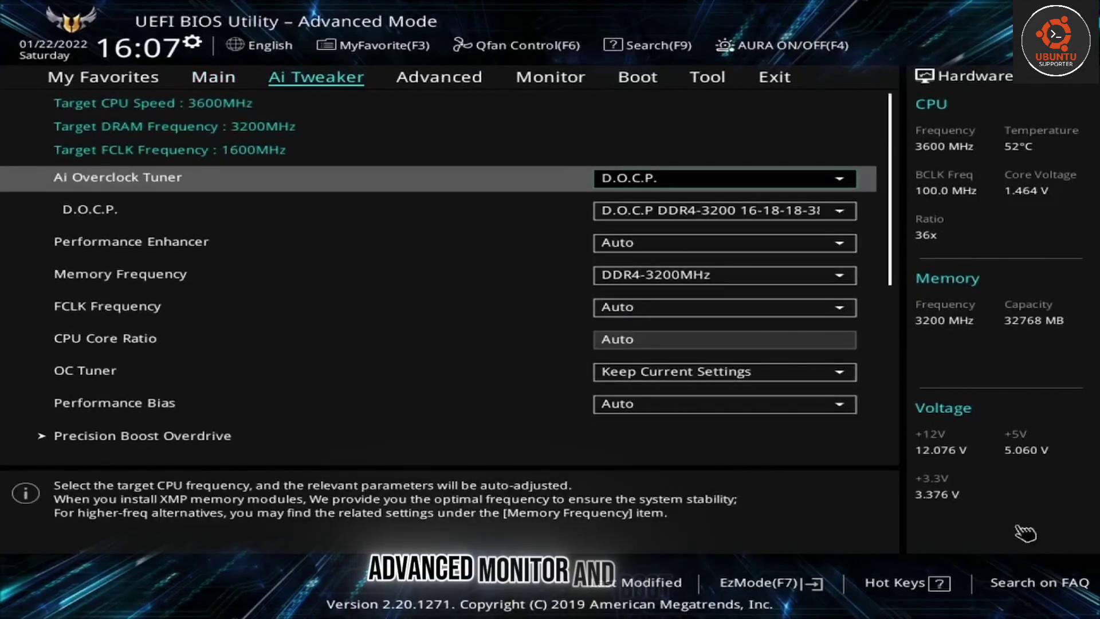
{"action": "key", "text": "Right"}
{"action": "key", "text": "Right"}
{"action": "key", "text": "Right"}
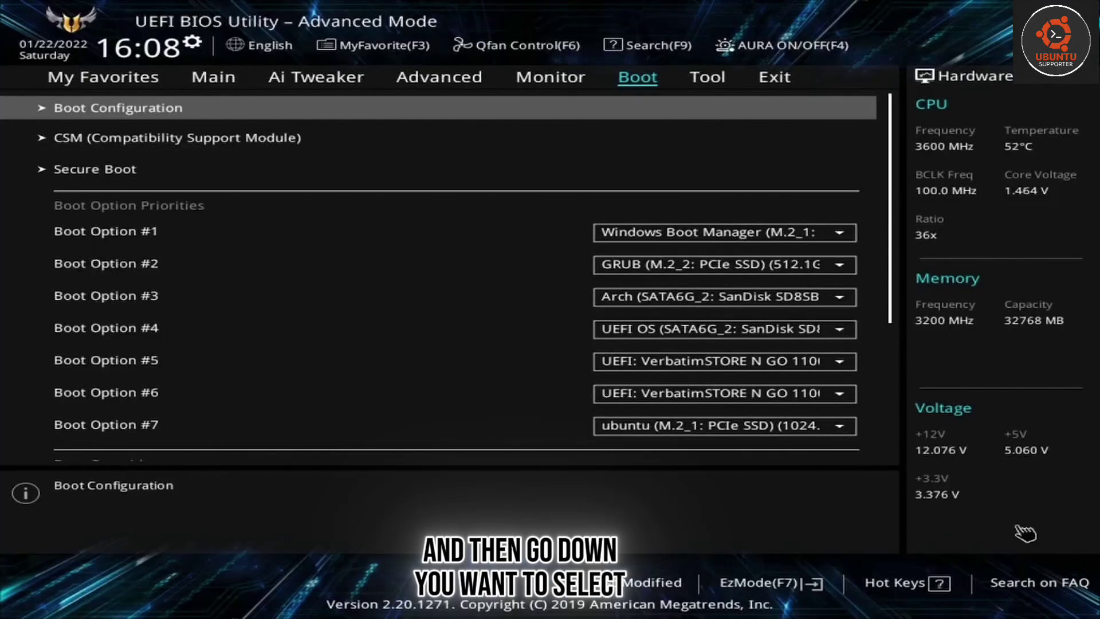
Step: Set Boot Option #1 to UEFI: VerbatimSTORE N GO 1100 (31.4GB) and open the Secure Boot settings
{"action": "key", "text": "Down"}
{"action": "key", "text": "Down"}
{"action": "key", "text": "Down"}
{"action": "key", "text": "Down"}
{"action": "key", "text": "Up"}
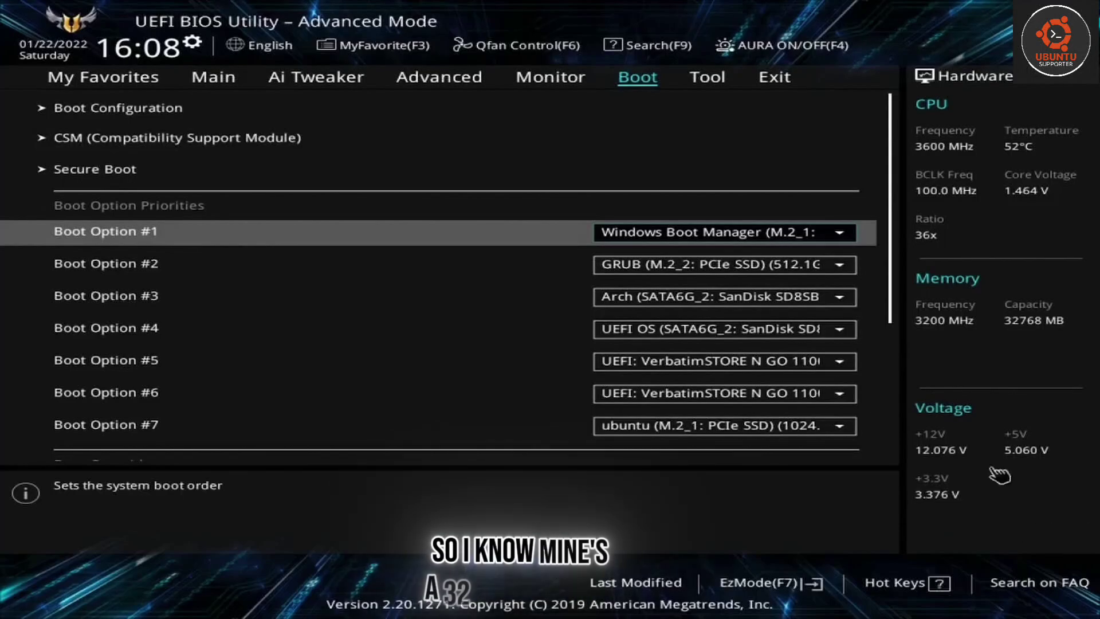
{"action": "left_click", "coordinate": [847, 240]}
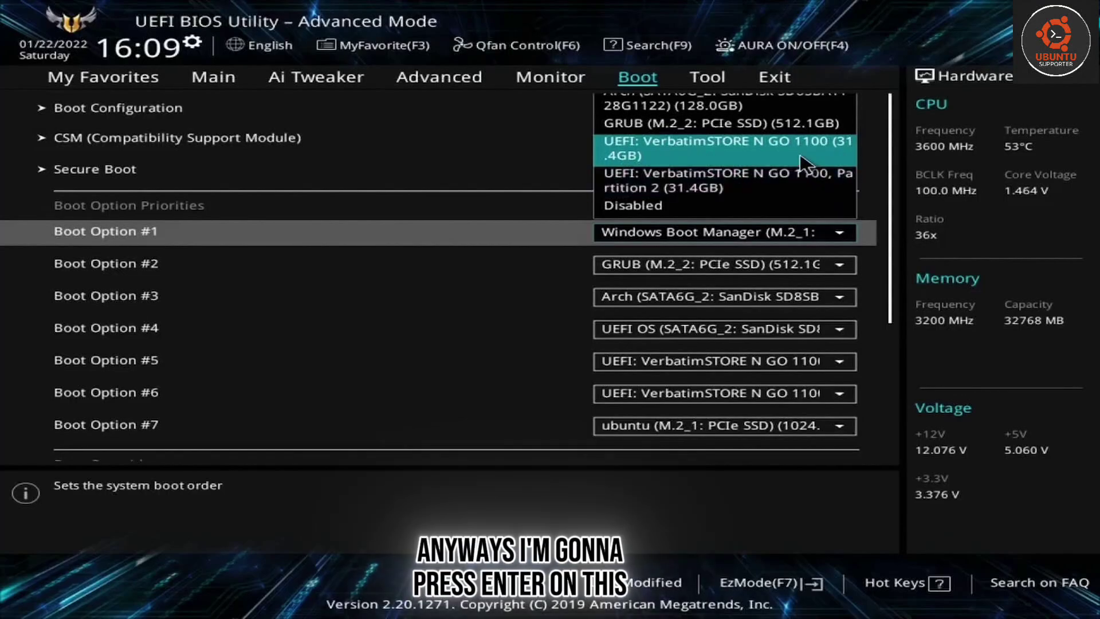
{"action": "key", "text": "Return"}
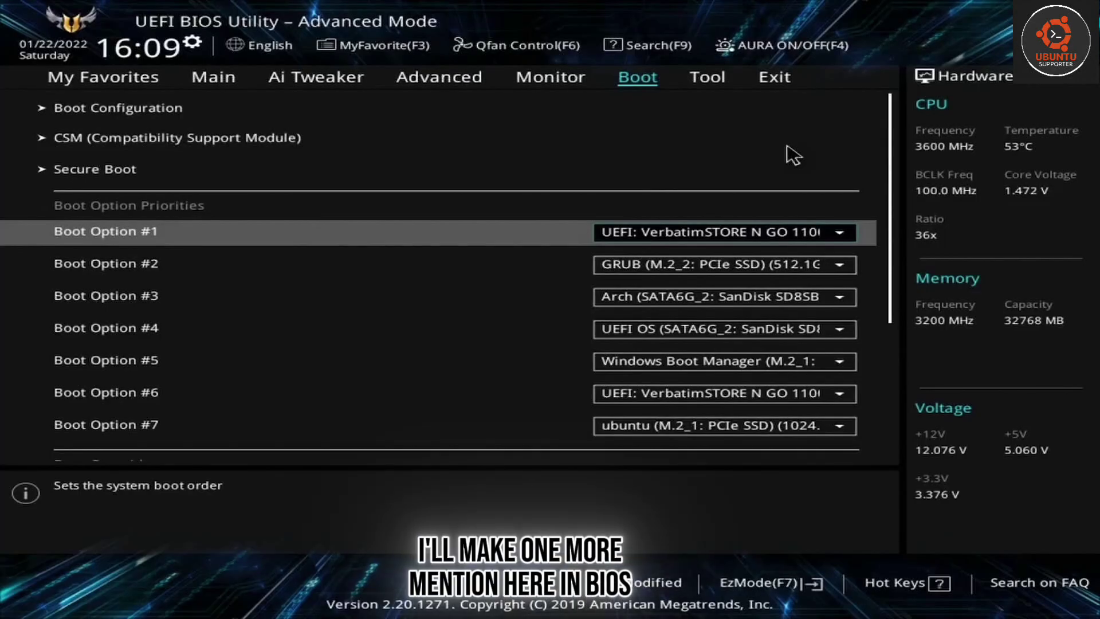
{"action": "left_click", "coordinate": [168, 178]}
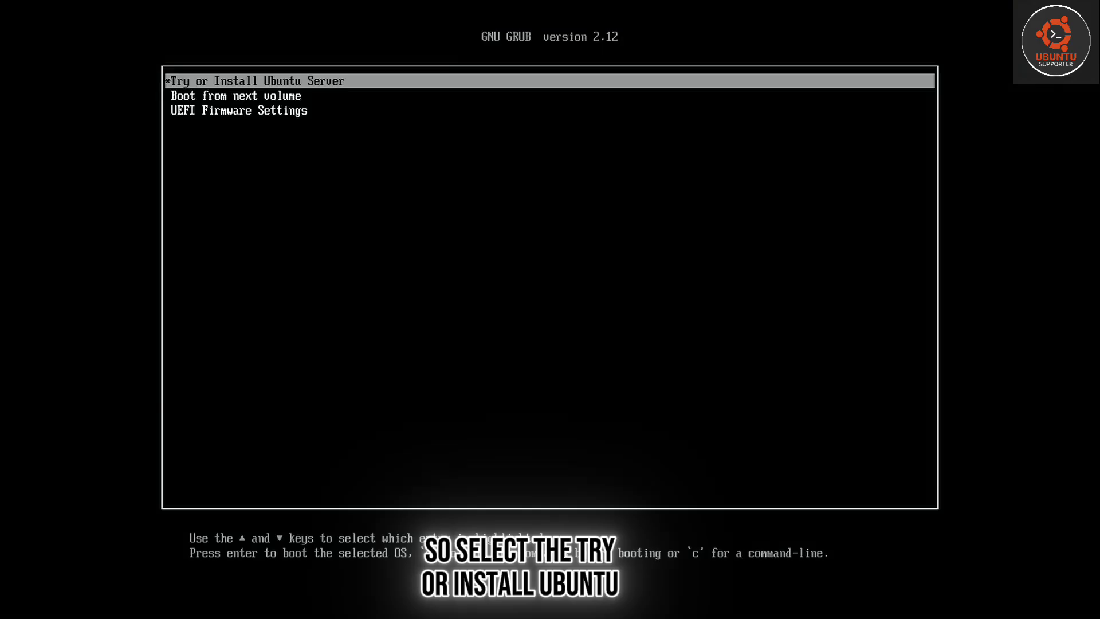
Step: Boot the Try or Install Ubuntu Server entry from the GRUB boot menu
{"action": "key", "text": "Down"}
{"action": "key", "text": "Up"}
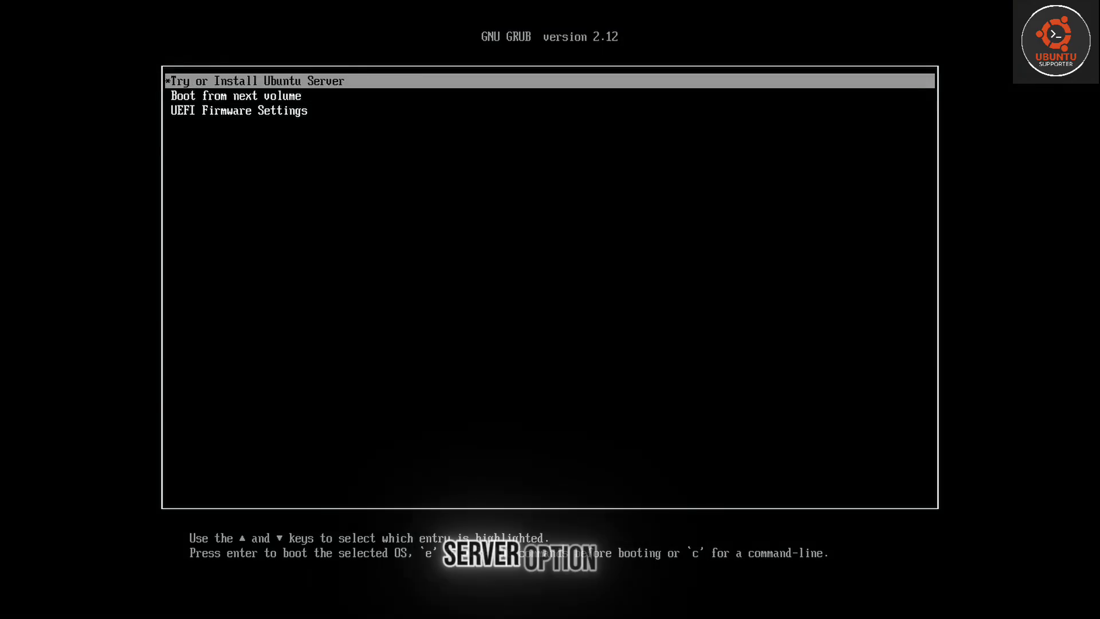
{"action": "key", "text": "Return"}
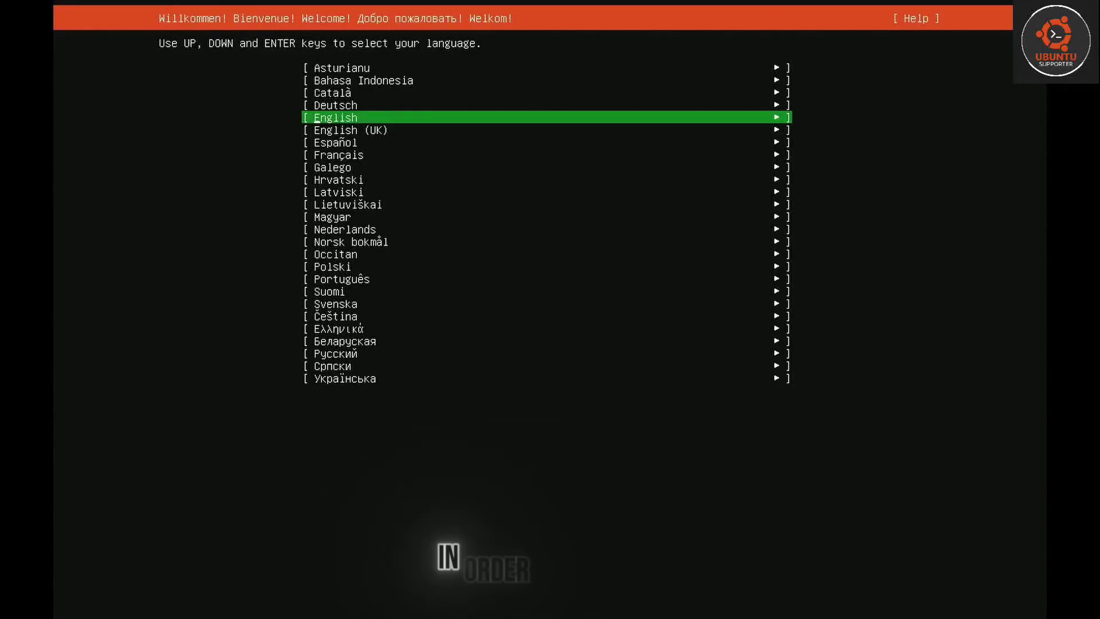
Step: Choose English as the installer language and continue to the keyboard configuration
{"action": "key", "text": "Down"}
{"action": "key", "text": "Up"}
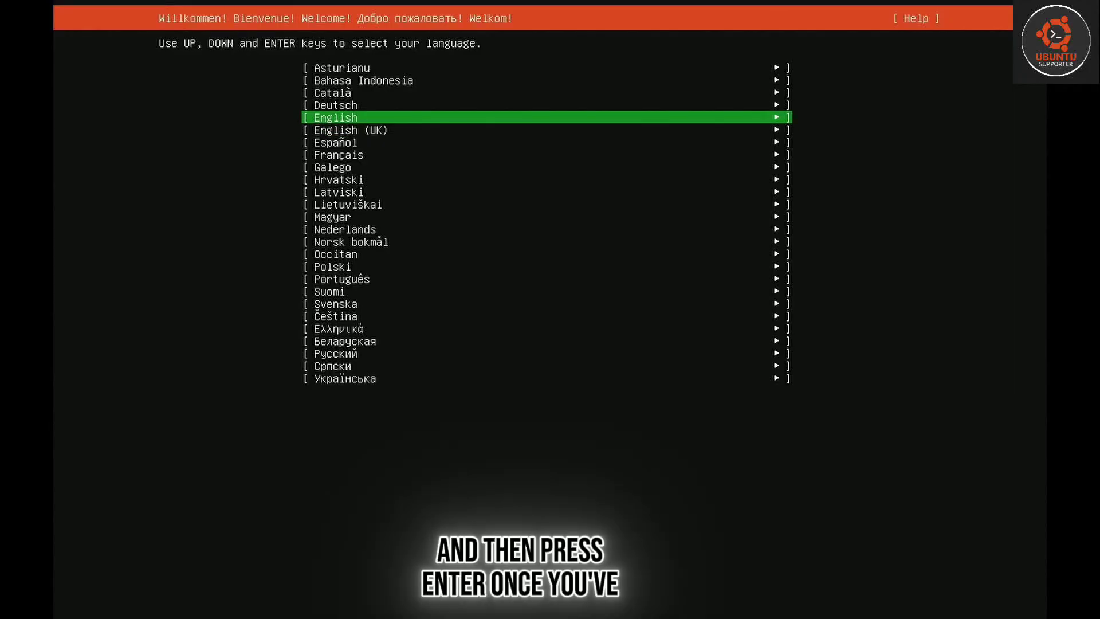
{"action": "key", "text": "Return"}
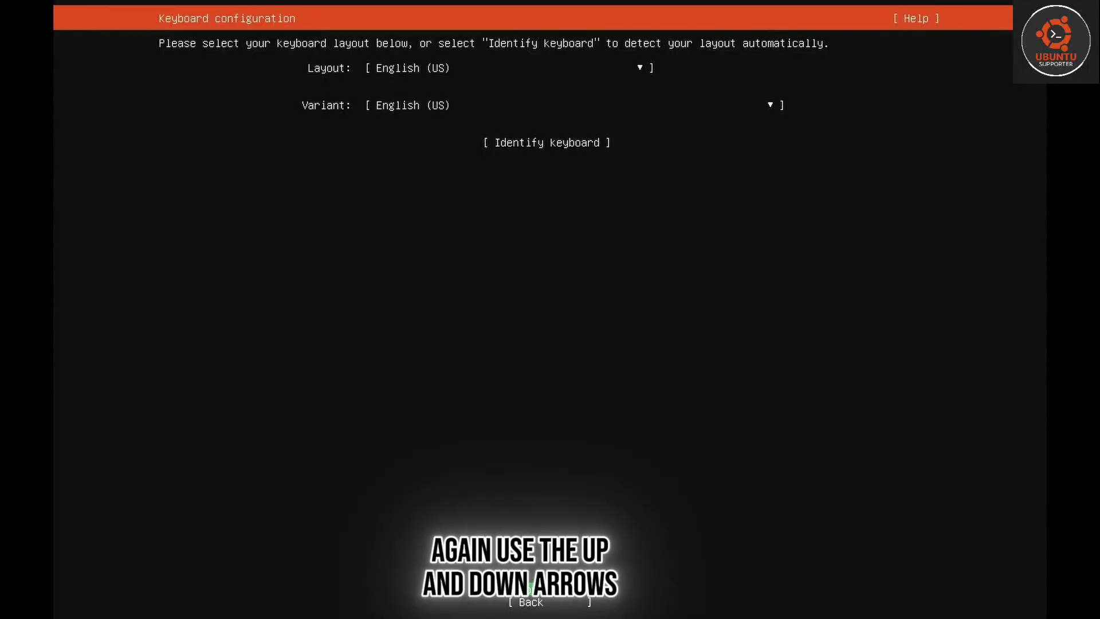
Step: Select English (US) as both the keyboard layout and the keyboard variant
{"action": "key", "text": "Up"}
{"action": "key", "text": "Up"}
{"action": "key", "text": "Up"}
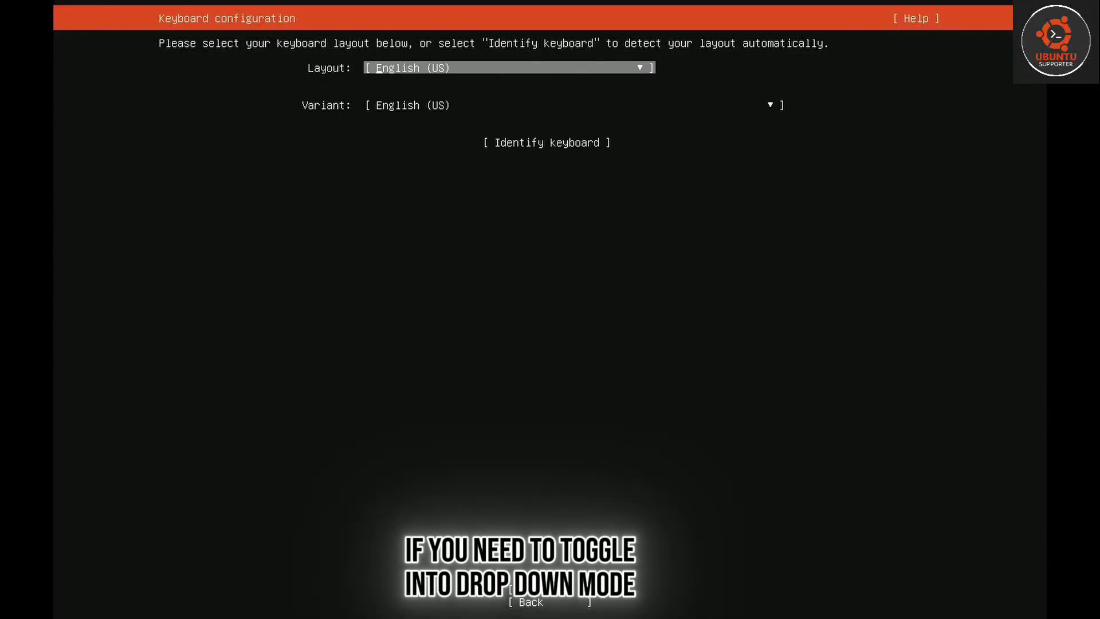
{"action": "key", "text": "Return"}
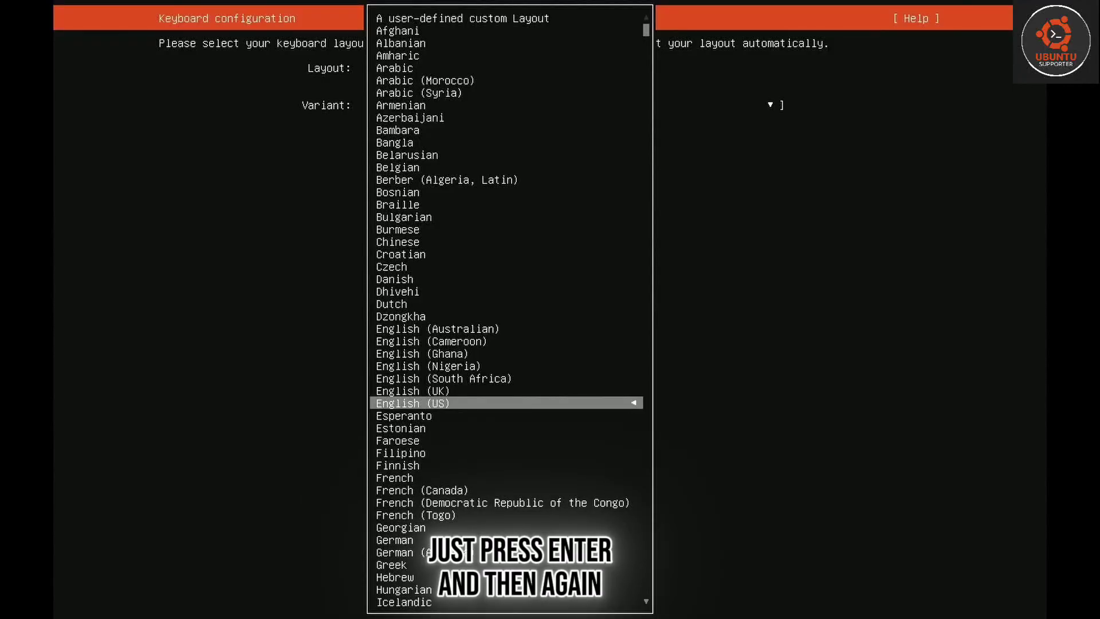
{"action": "key", "text": "Down"}
{"action": "key", "text": "Up"}
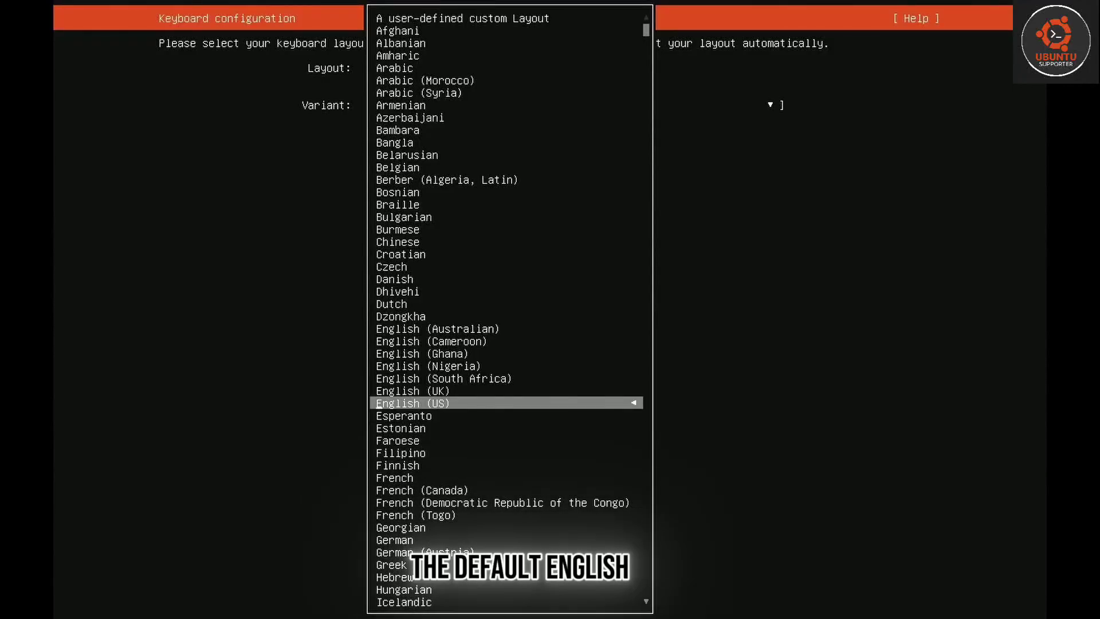
{"action": "key", "text": "Return"}
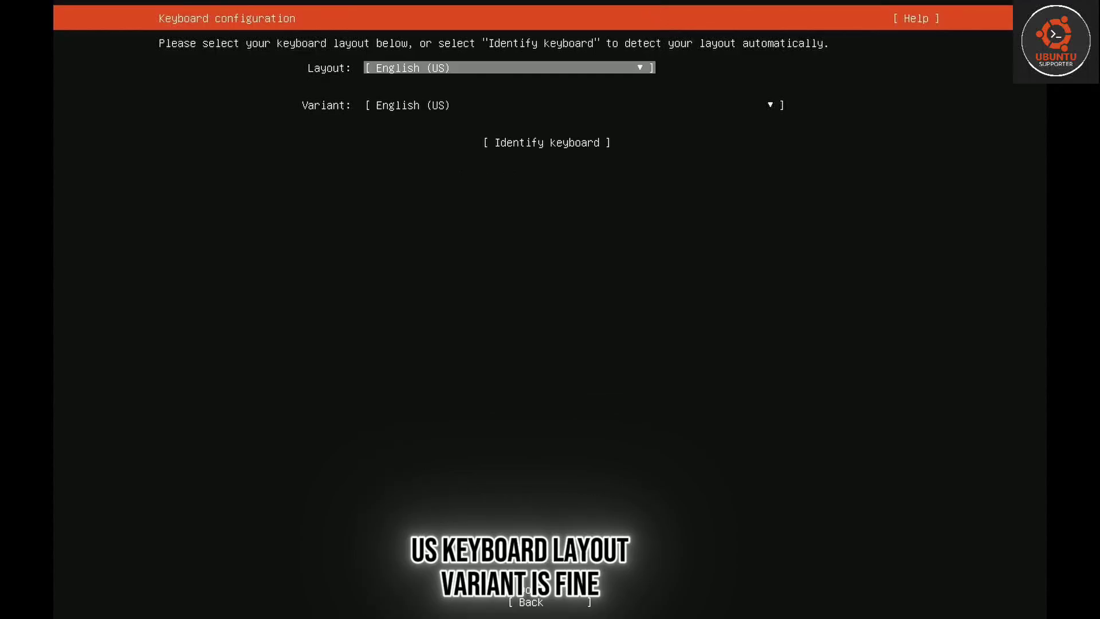
{"action": "key", "text": "Tab"}
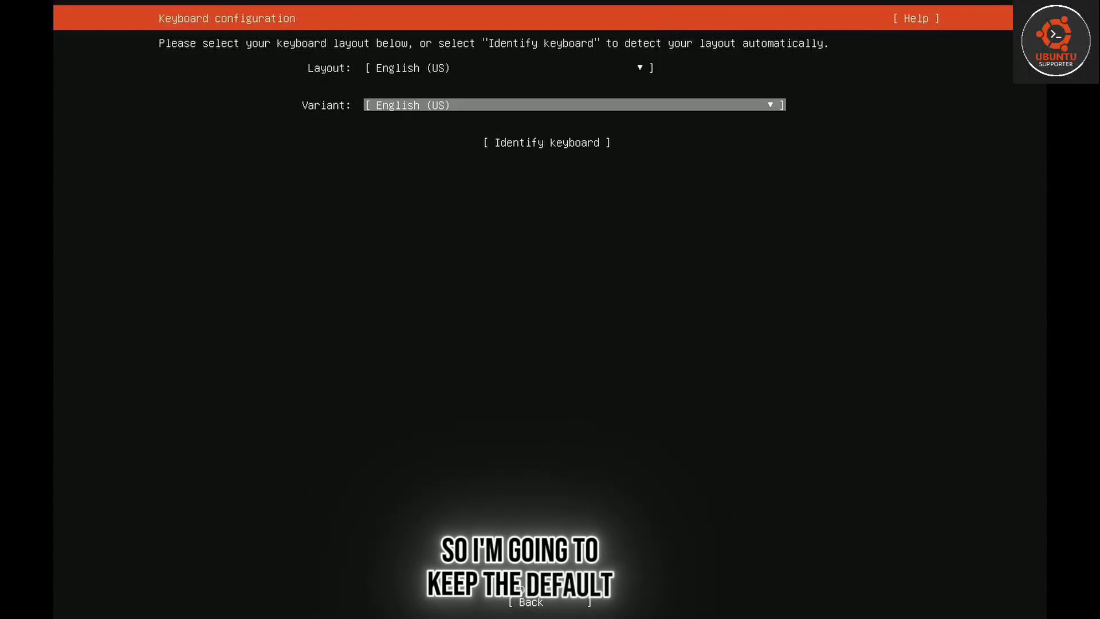
{"action": "key", "text": "Return"}
{"action": "key", "text": "Return"}
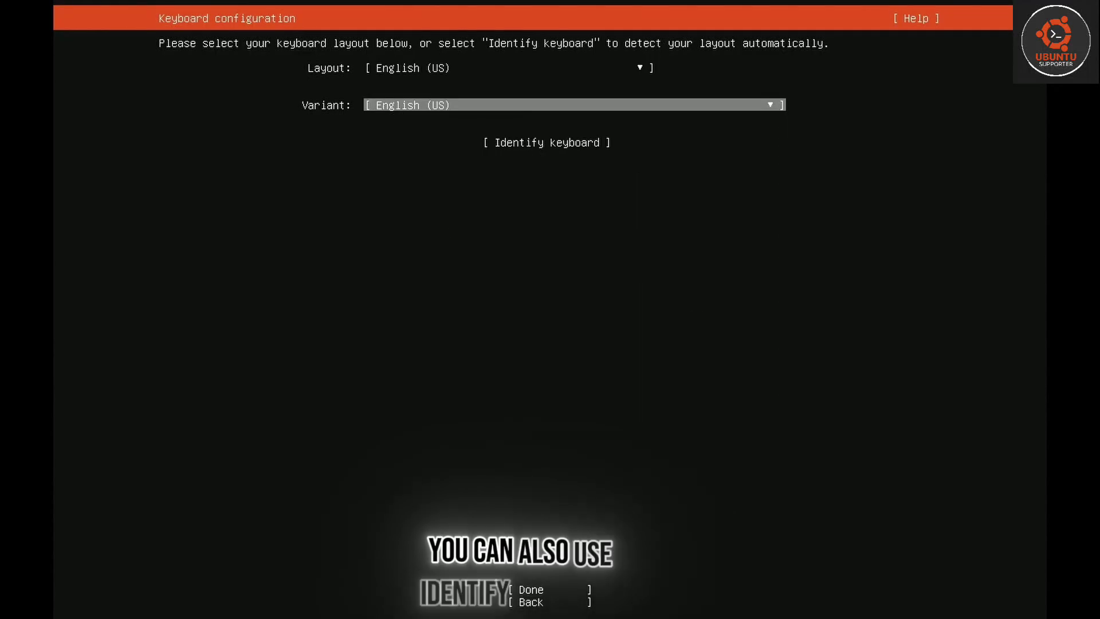
{"action": "key", "text": "Tab"}
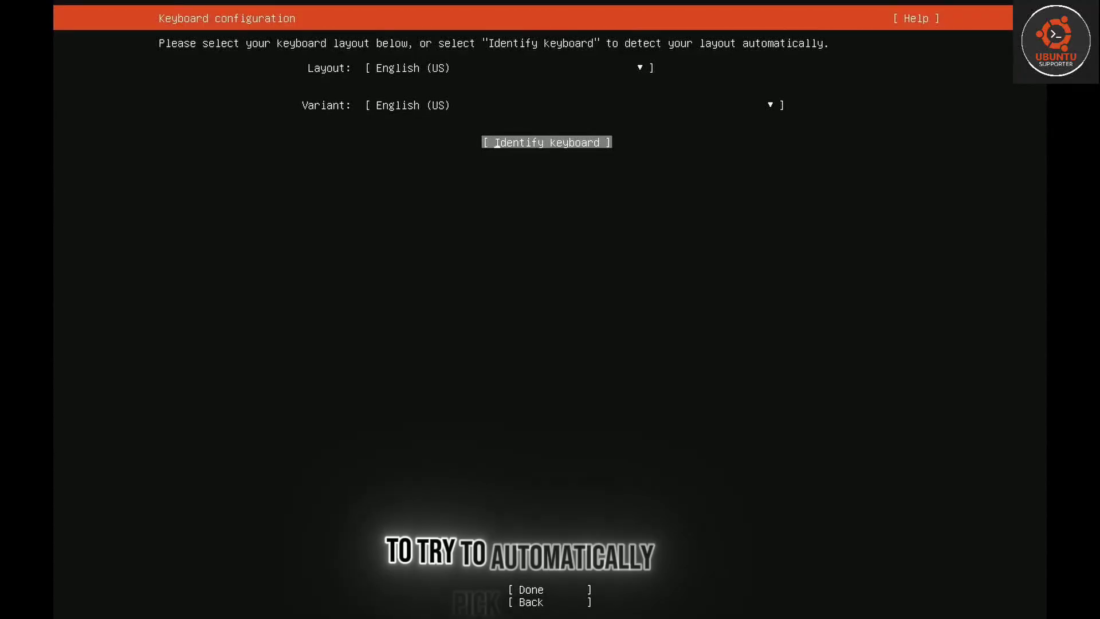
{"action": "key", "text": "Return"}
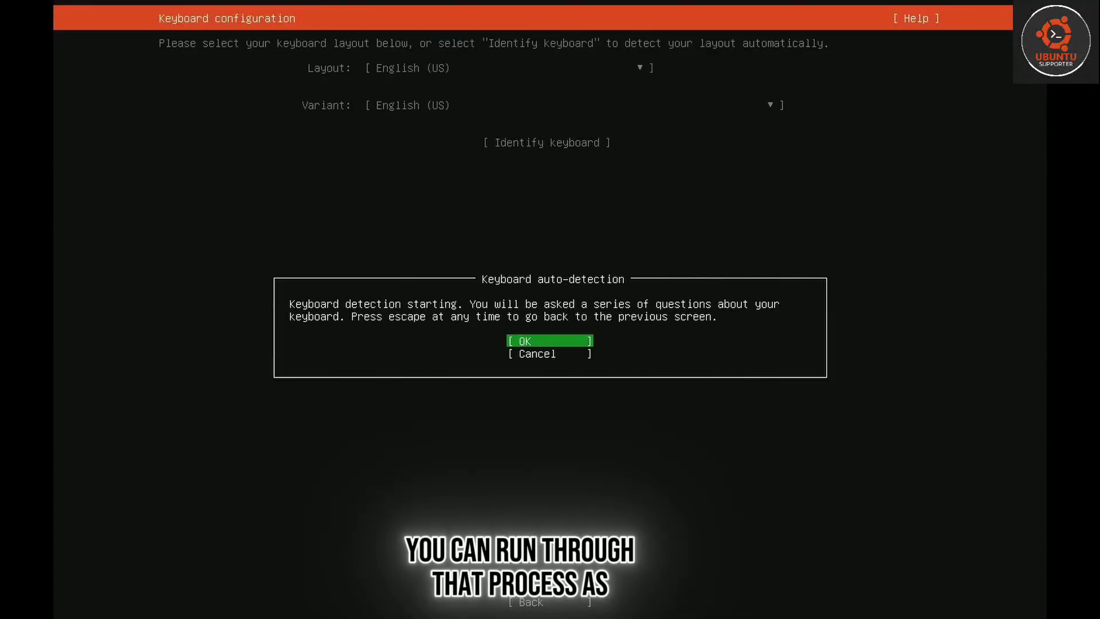
{"action": "key", "text": "Escape"}
Step: Accept the keyboard configuration and continue to the choice of installation type
{"action": "key", "text": "Tab"}
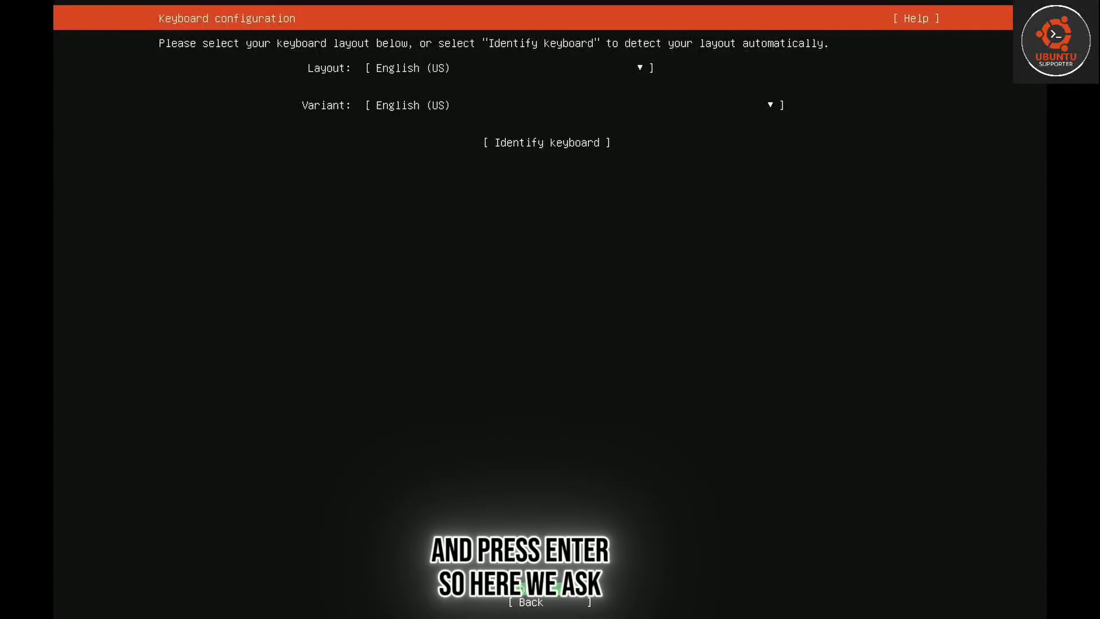
{"action": "key", "text": "Return"}
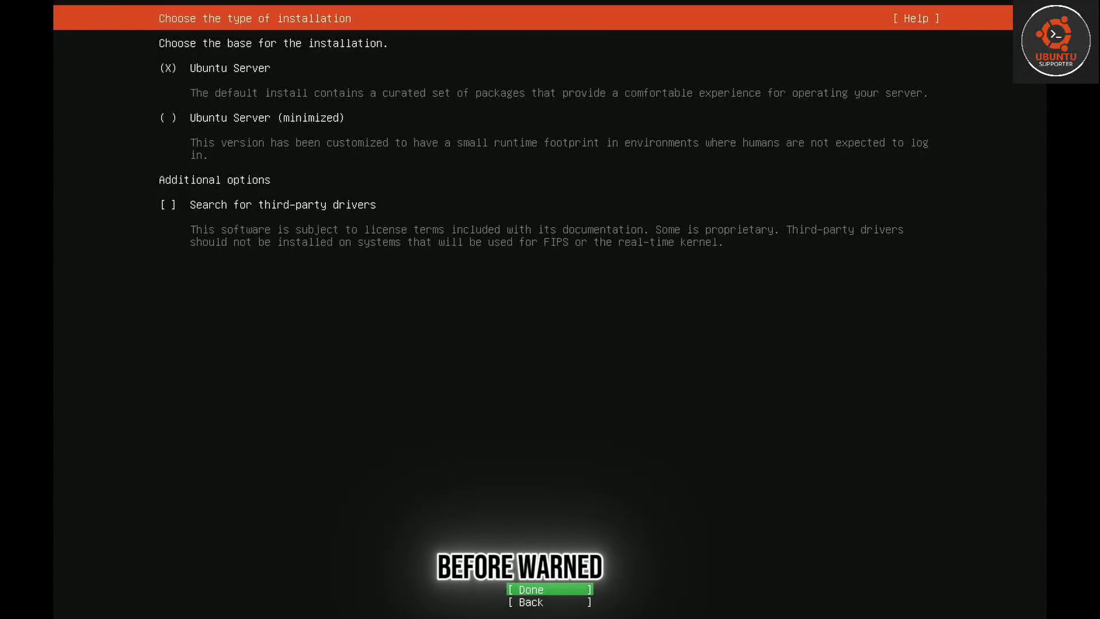
Step: Accept the standard Ubuntu Server installation base without third-party drivers and continue to the network configuration
{"action": "key", "text": "Return"}
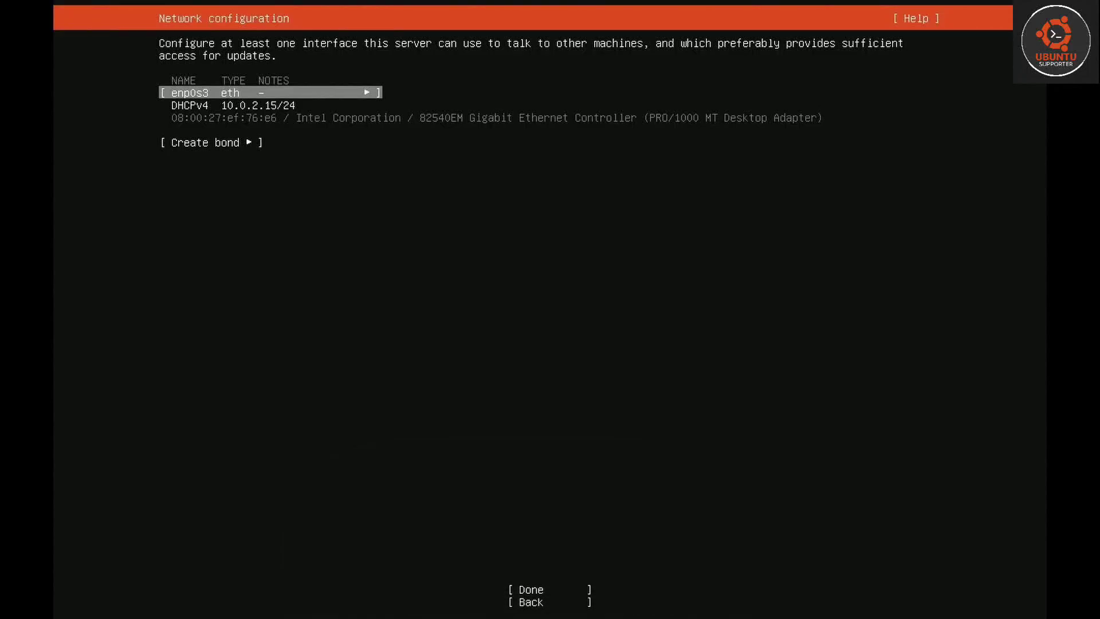
{"action": "key", "text": "Down"}
{"action": "key", "text": "Up"}
{"action": "key", "text": "Down"}
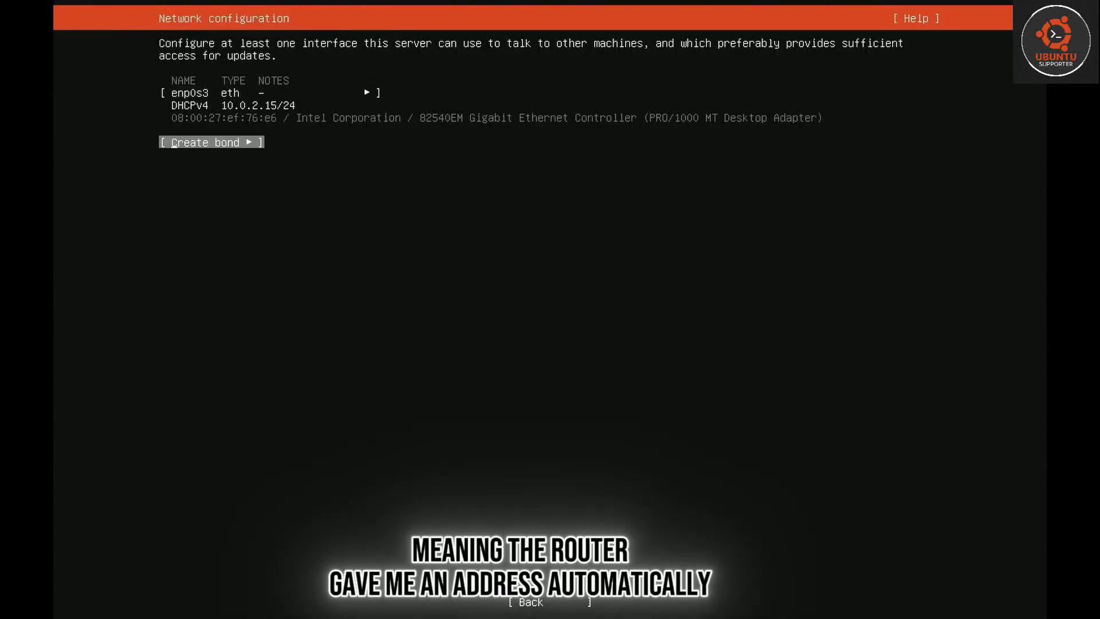
{"action": "key", "text": "Up"}
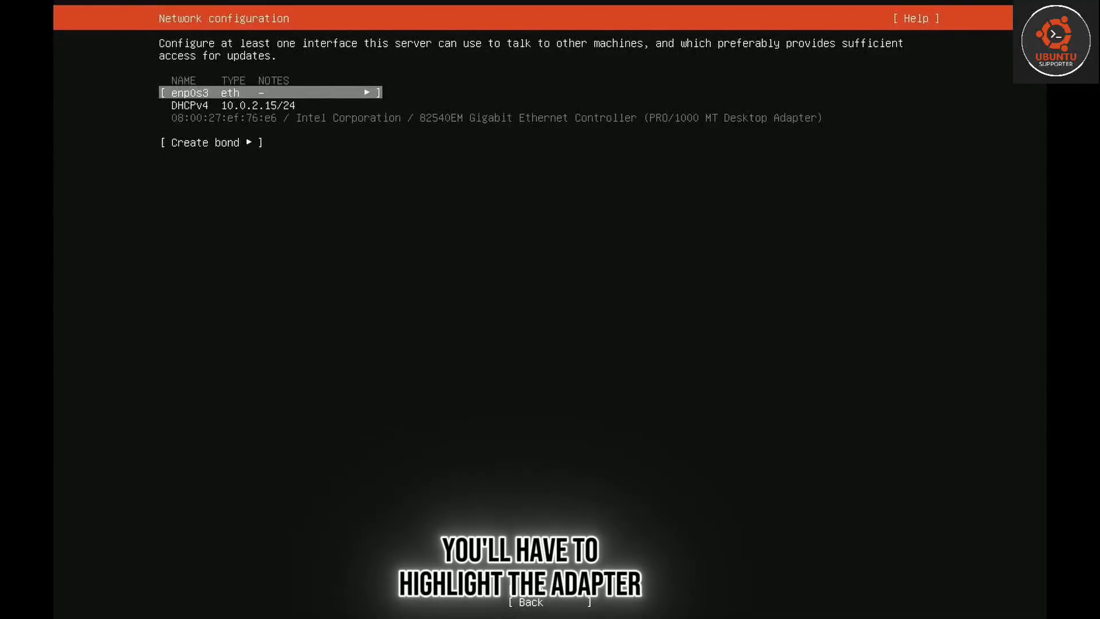
{"action": "key", "text": "Return"}
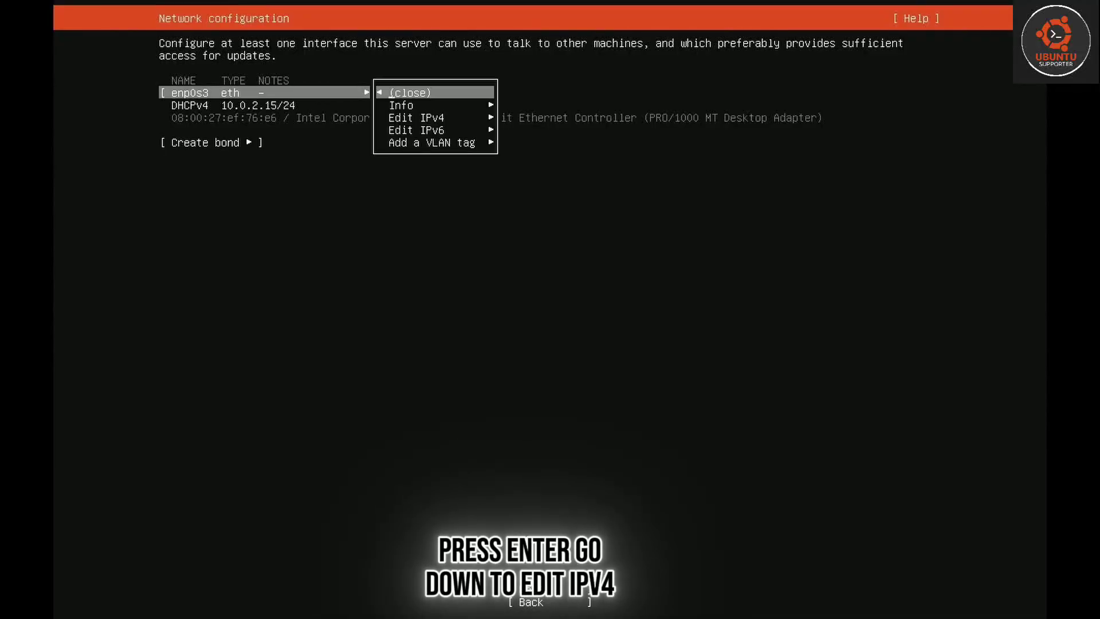
{"action": "key", "text": "Down"}
{"action": "key", "text": "Down"}
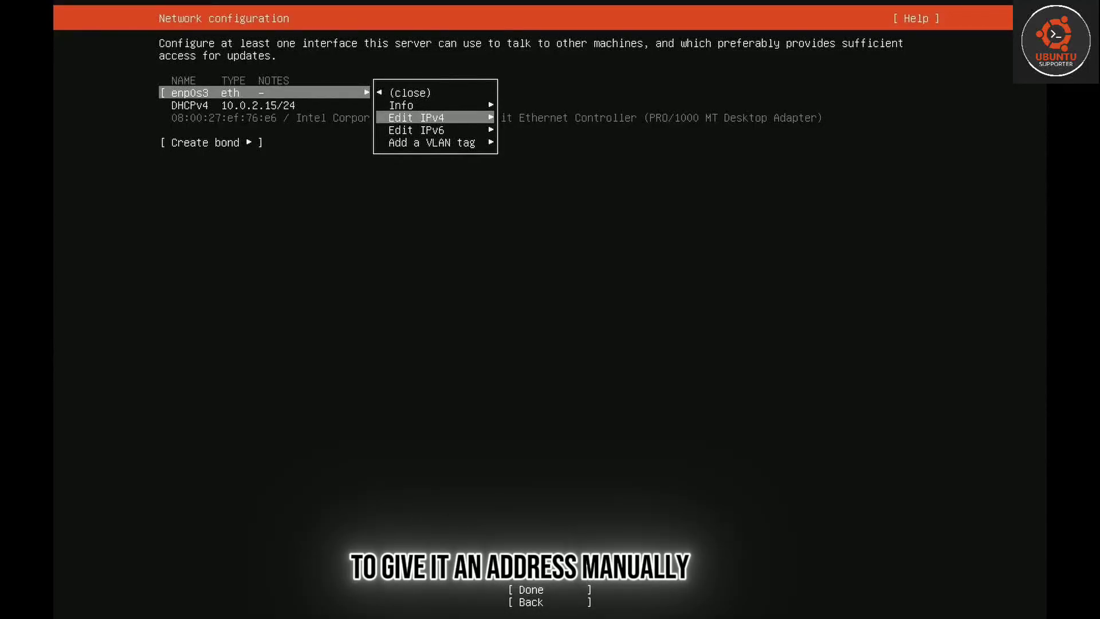
{"action": "key", "text": "Return"}
{"action": "key", "text": "Down"}
{"action": "key", "text": "Up"}
{"action": "key", "text": "Return"}
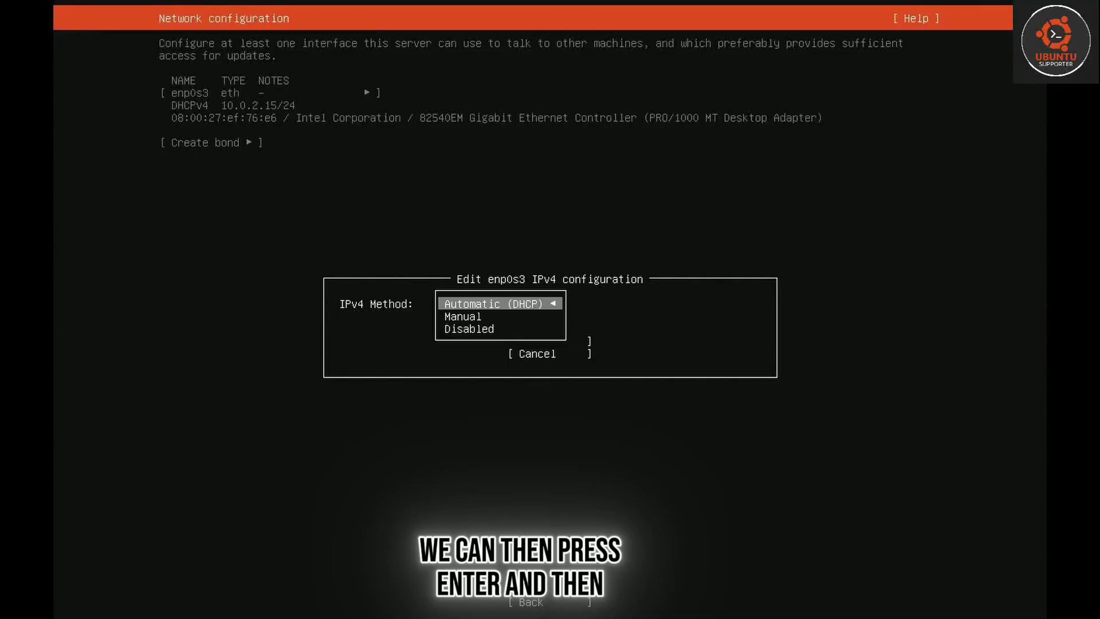
{"action": "key", "text": "Down"}
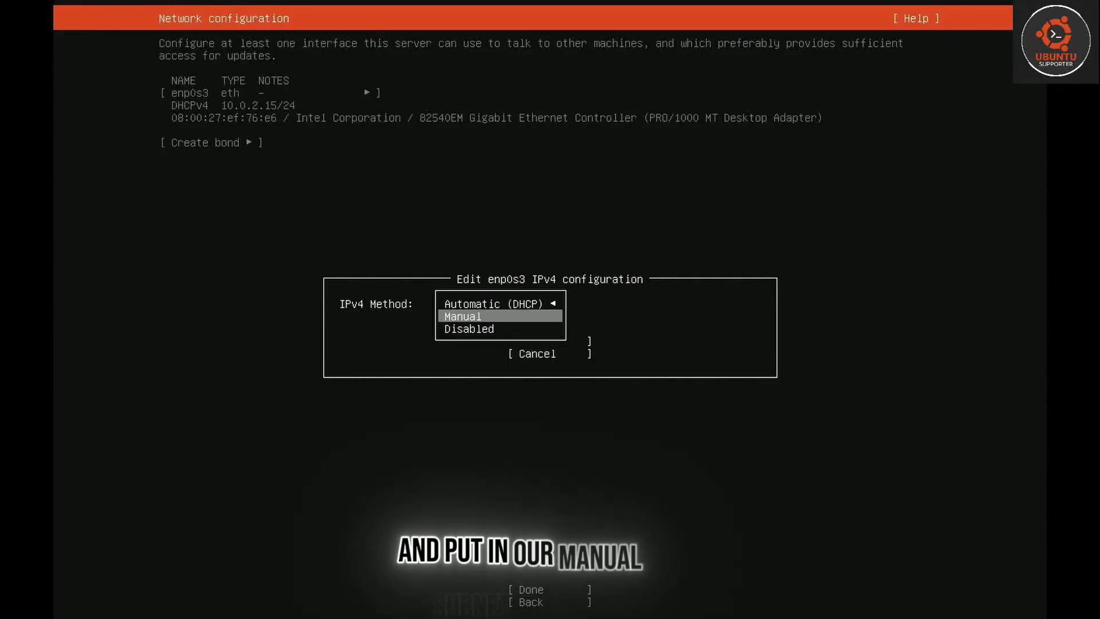
{"action": "key", "text": "Return"}
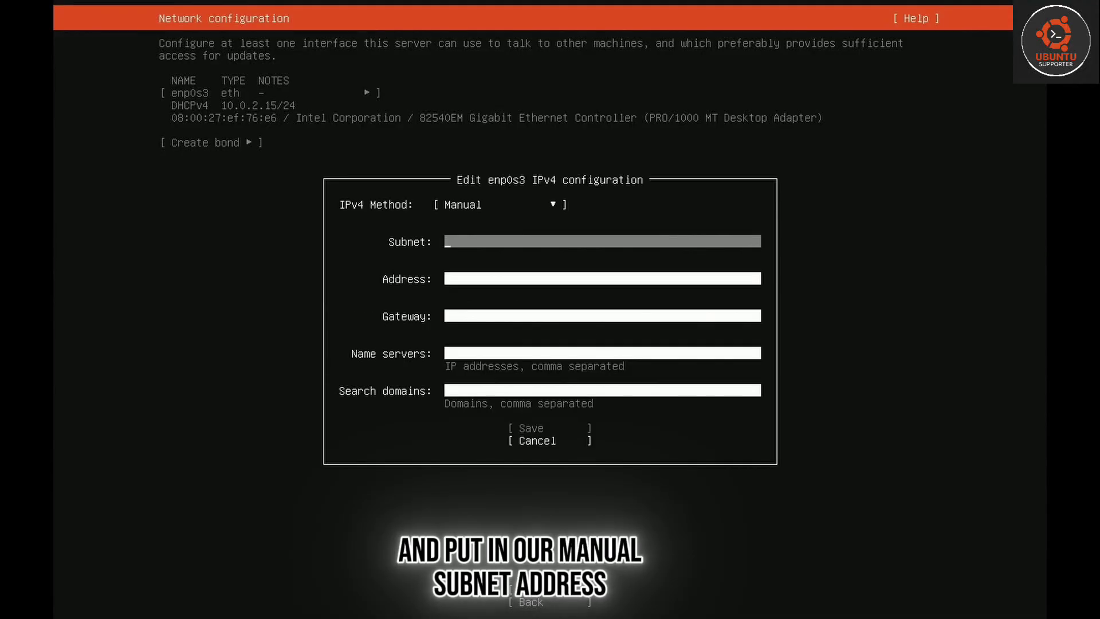
{"action": "key", "text": "Tab"}
{"action": "key", "text": "Tab"}
{"action": "key", "text": "Tab"}
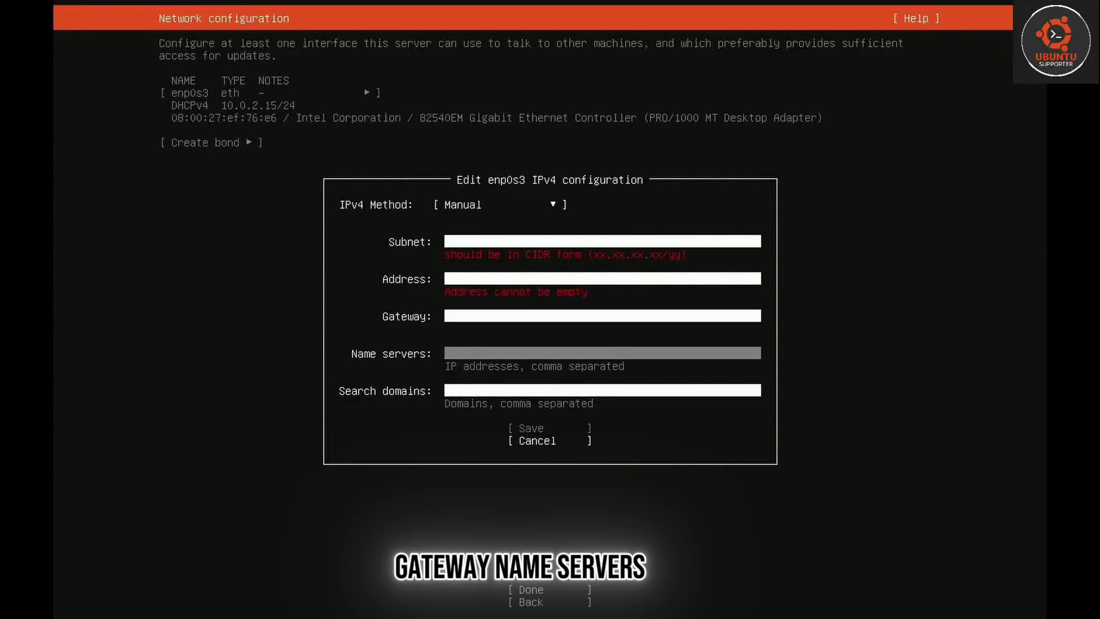
{"action": "key", "text": "Tab"}
{"action": "key", "text": "Tab"}
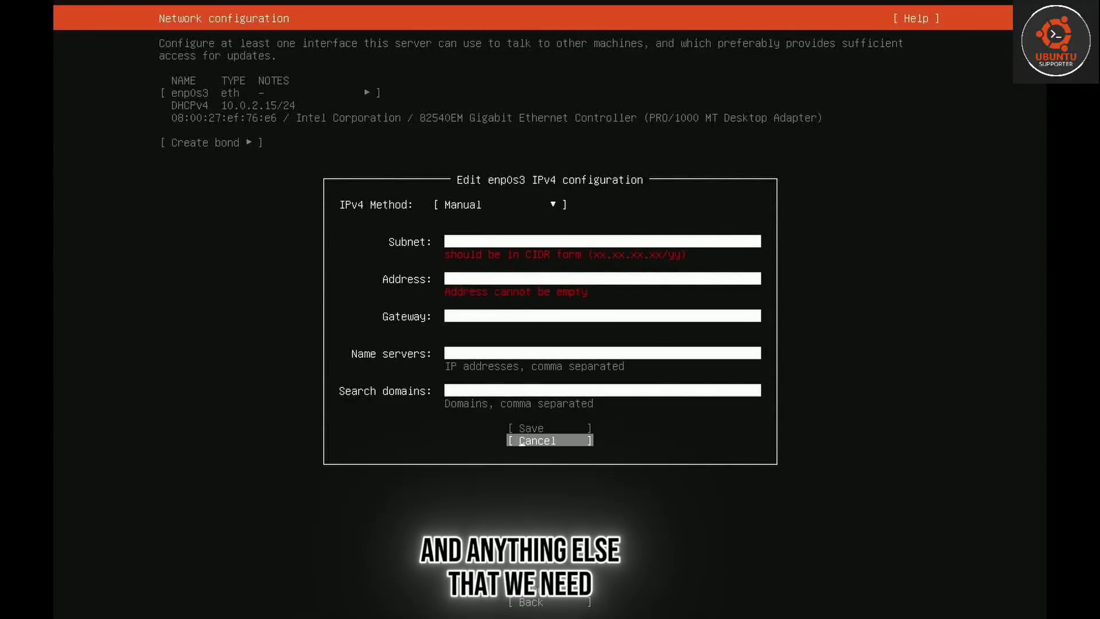
{"action": "key", "text": "Return"}
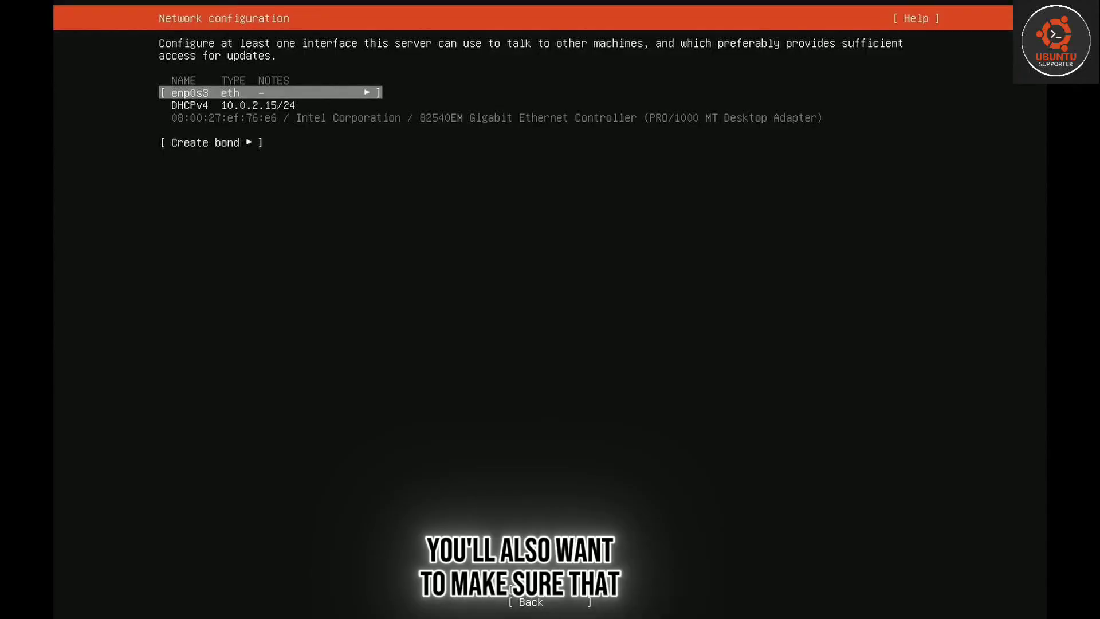
Step: Accept the network configuration with enp0s3 on DHCPv4 and continue to the proxy configuration
{"action": "key", "text": "Tab"}
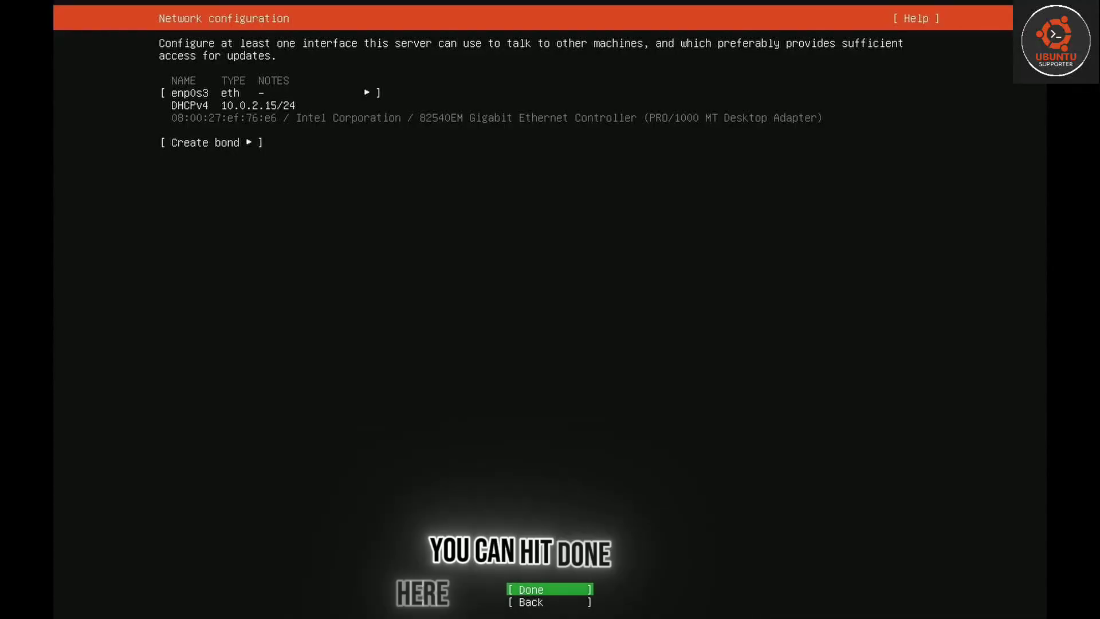
{"action": "key", "text": "Return"}
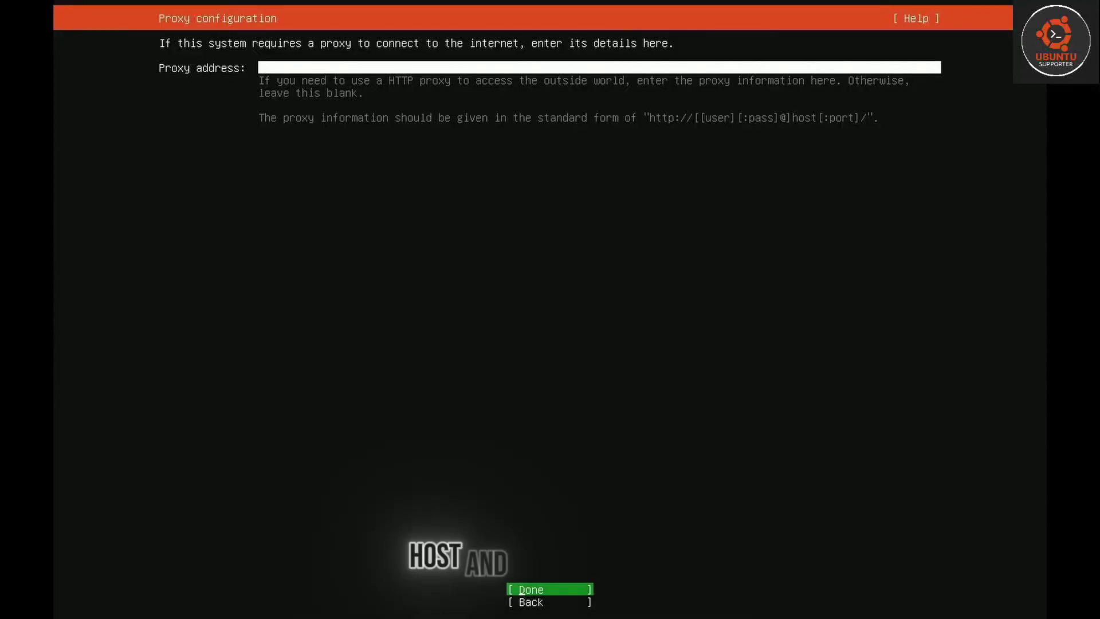
{"action": "key", "text": "Tab"}
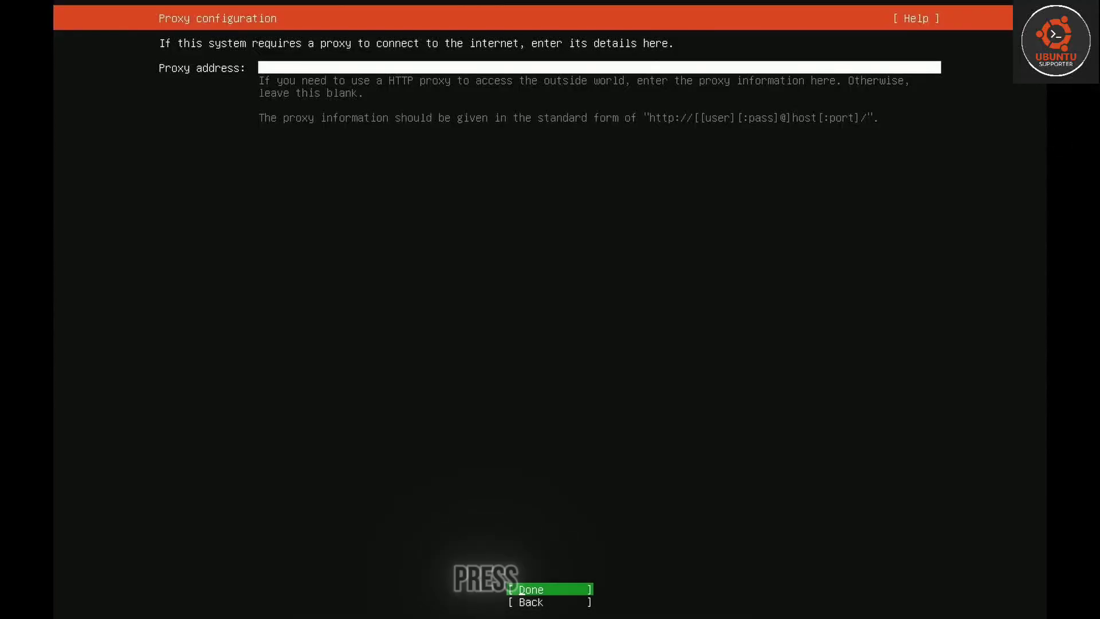
{"action": "key", "text": "Return"}
{"action": "key", "text": "Return"}
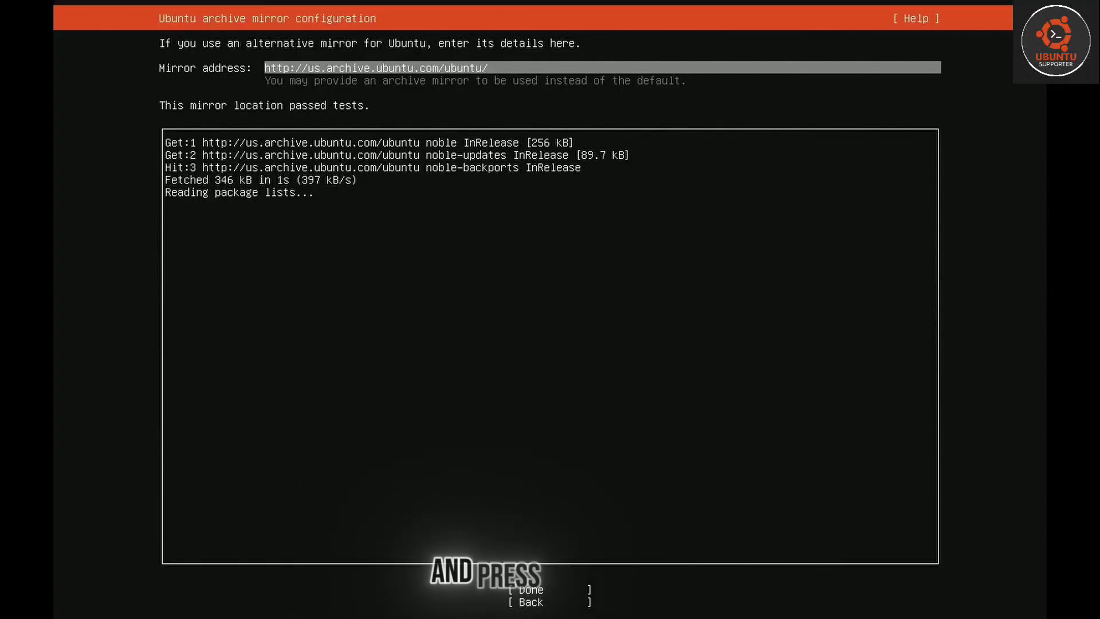
{"action": "key", "text": "Down"}
{"action": "key", "text": "Return"}
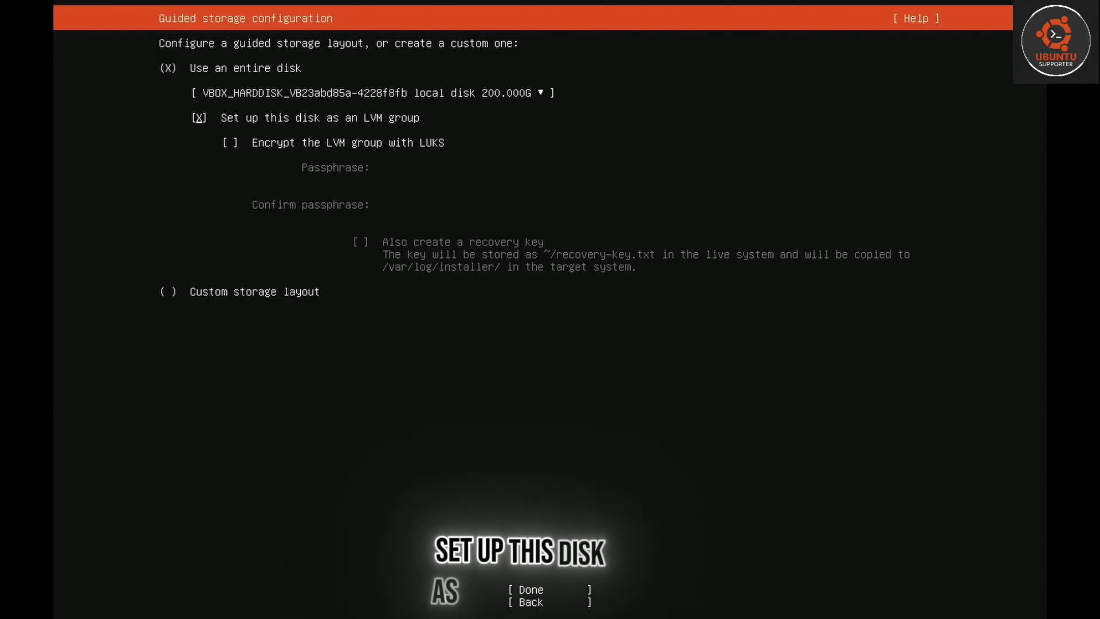
{"action": "key", "text": "Down"}
{"action": "key", "text": "Down"}
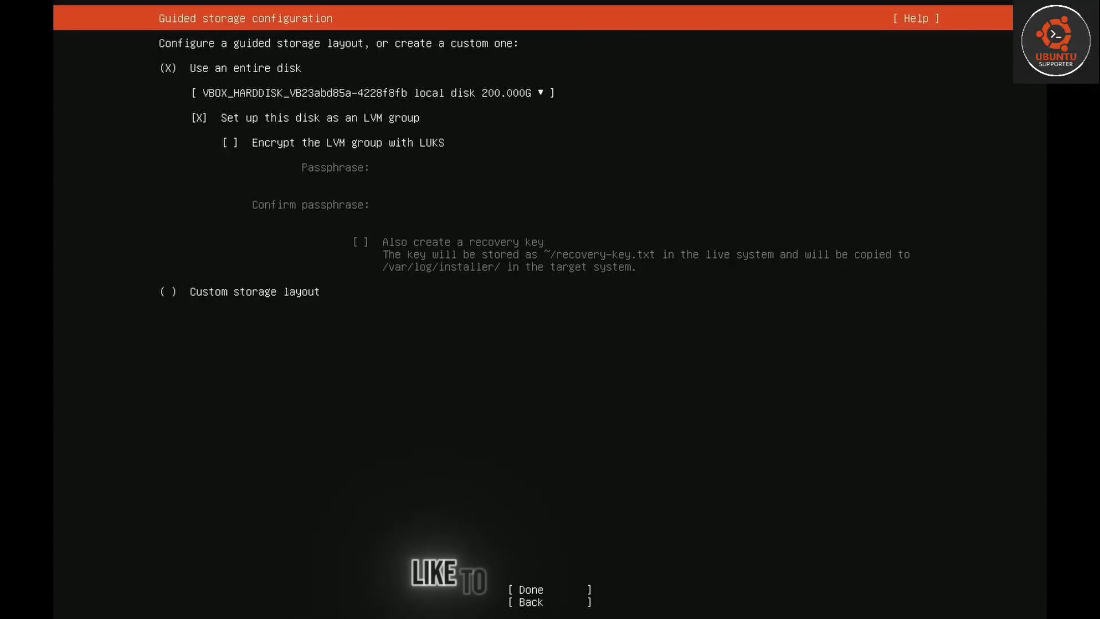
{"action": "key", "text": "Down"}
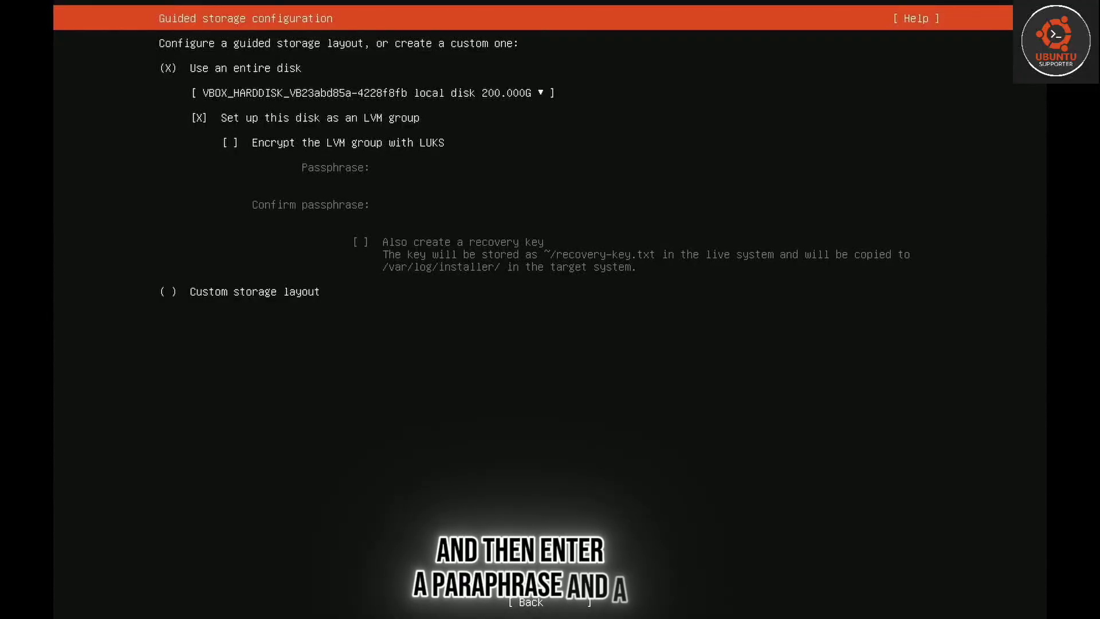
{"action": "key", "text": "space"}
{"action": "key", "text": "Down"}
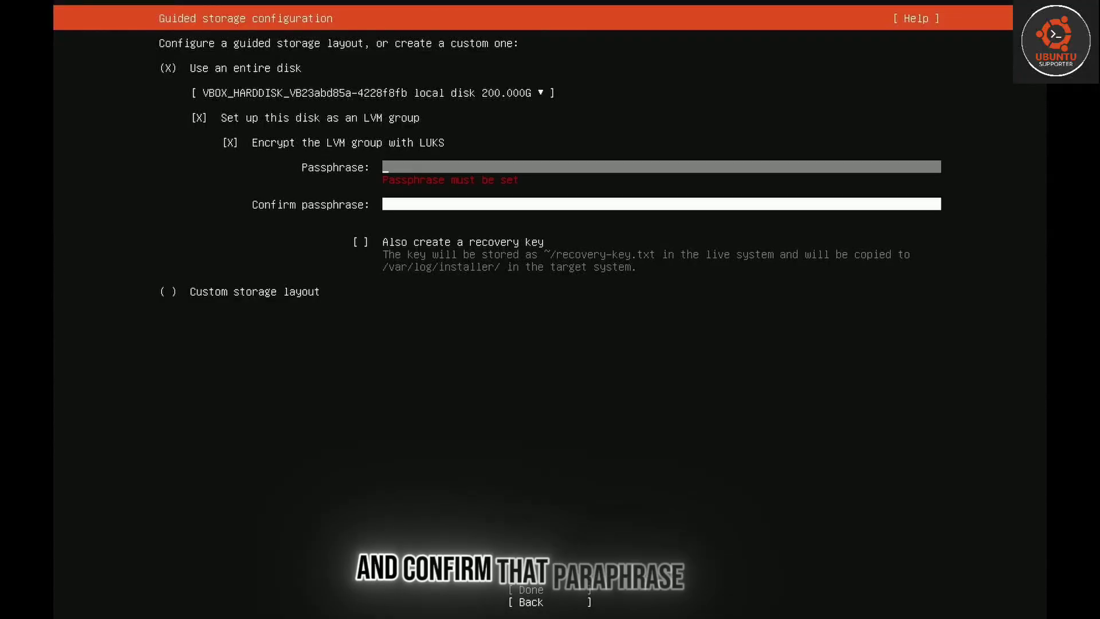
{"action": "key", "text": "Down"}
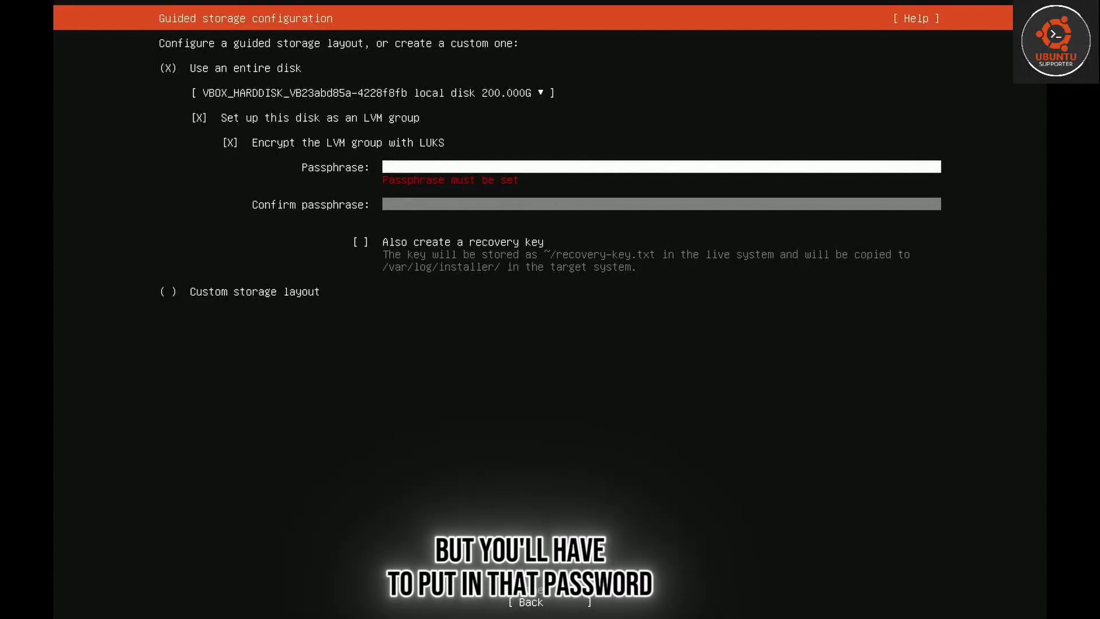
{"action": "key", "text": "Up"}
{"action": "key", "text": "space"}
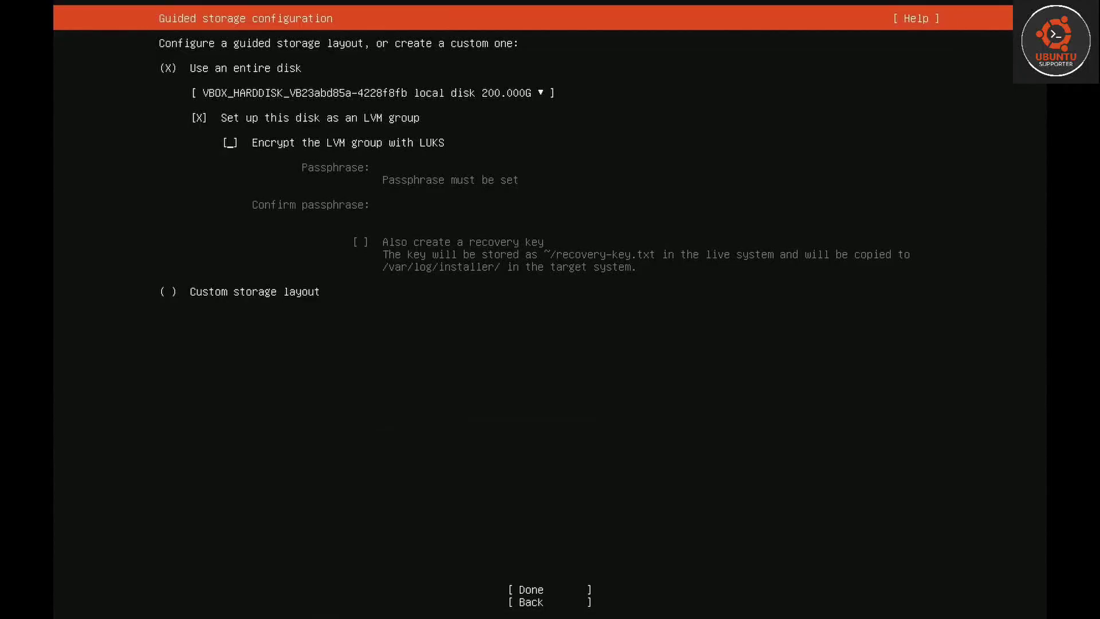
Step: Use the entire 200.000G VBOX_HARDDISK local disk as an unencrypted LVM group and continue to the storage configuration
{"action": "key", "text": "Up"}
{"action": "key", "text": "Up"}
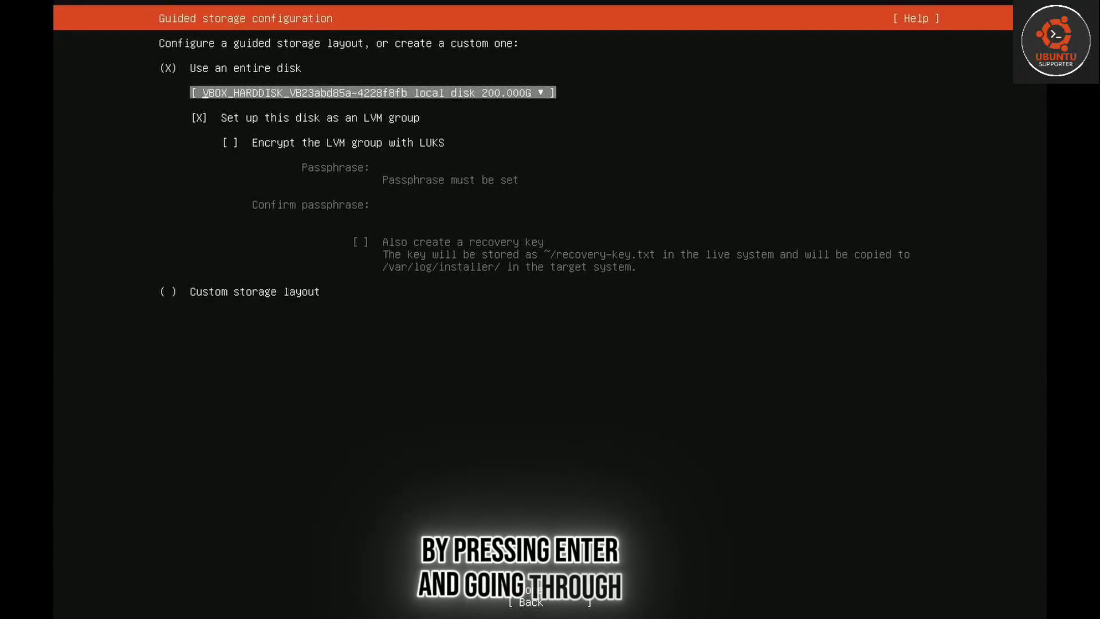
{"action": "key", "text": "Return"}
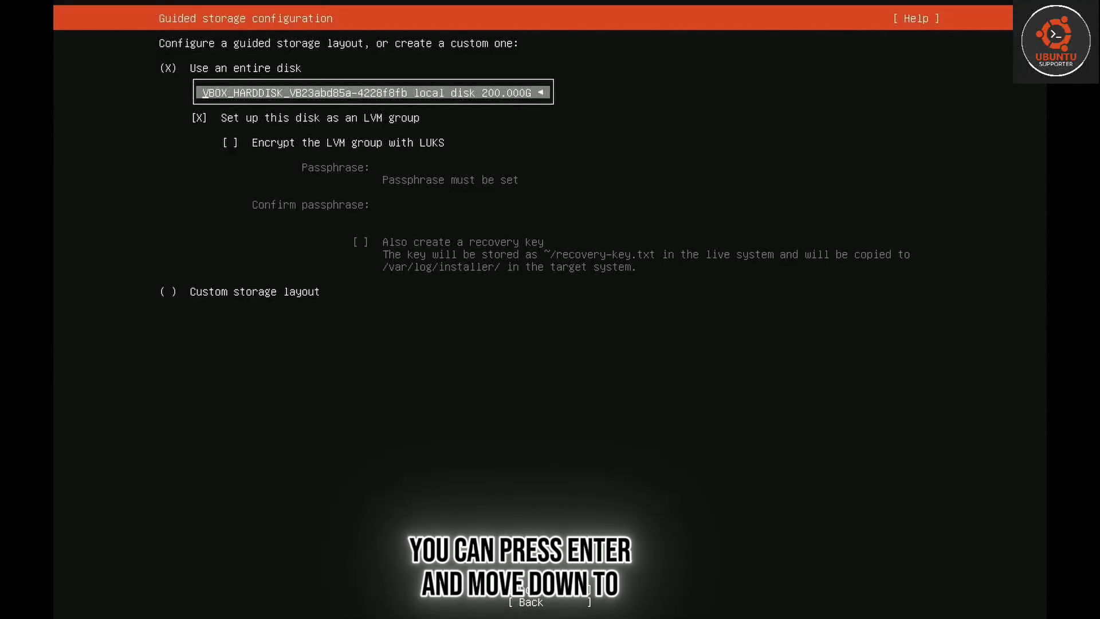
{"action": "key", "text": "Tab"}
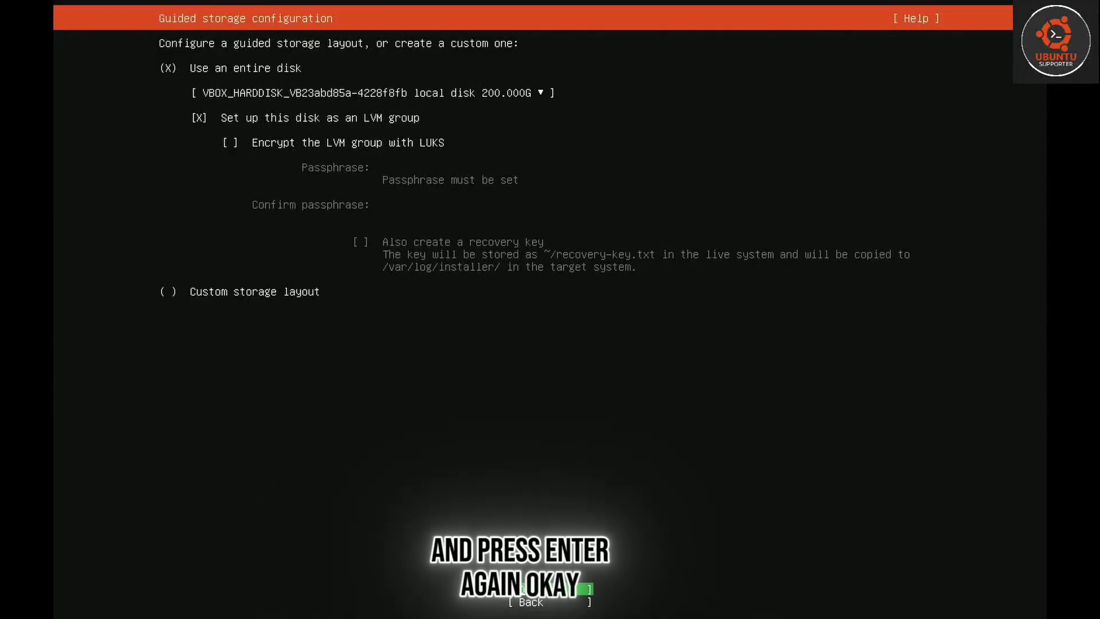
{"action": "key", "text": "Return"}
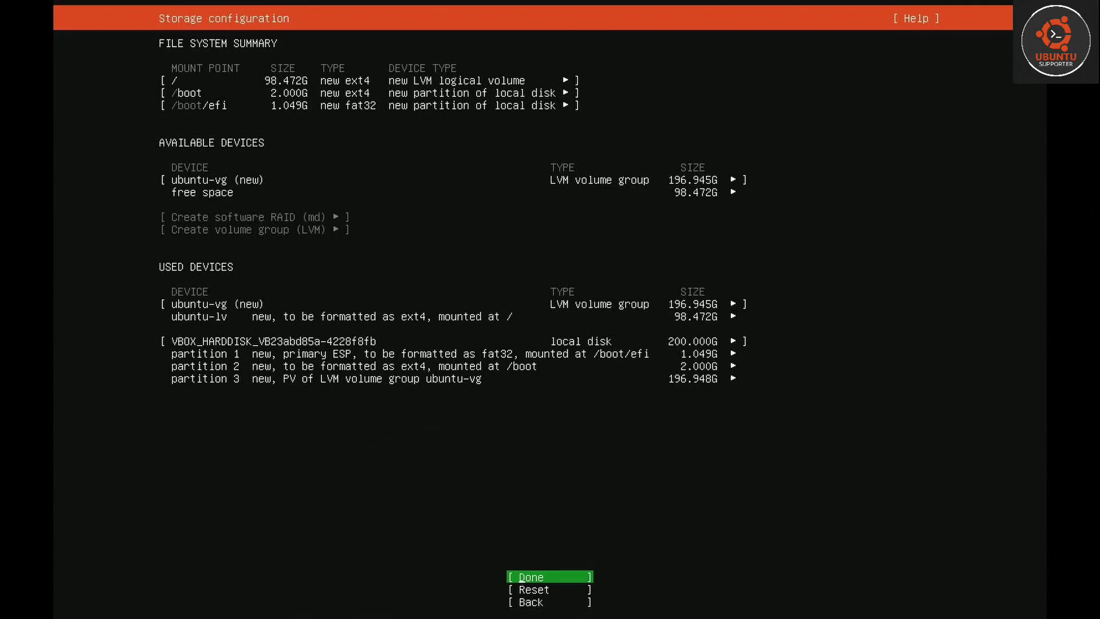
Step: Review the proposed file systems for /, /boot and /boot/efi and the free space in the ubuntu-vg volume group
{"action": "key", "text": "Up"}
{"action": "key", "text": "Up"}
{"action": "key", "text": "Up"}
{"action": "key", "text": "Up"}
{"action": "key", "text": "Up"}
{"action": "key", "text": "Up"}
{"action": "key", "text": "Up"}
{"action": "key", "text": "Up"}
{"action": "key", "text": "Up"}
{"action": "key", "text": "Up"}
{"action": "key", "text": "Up"}
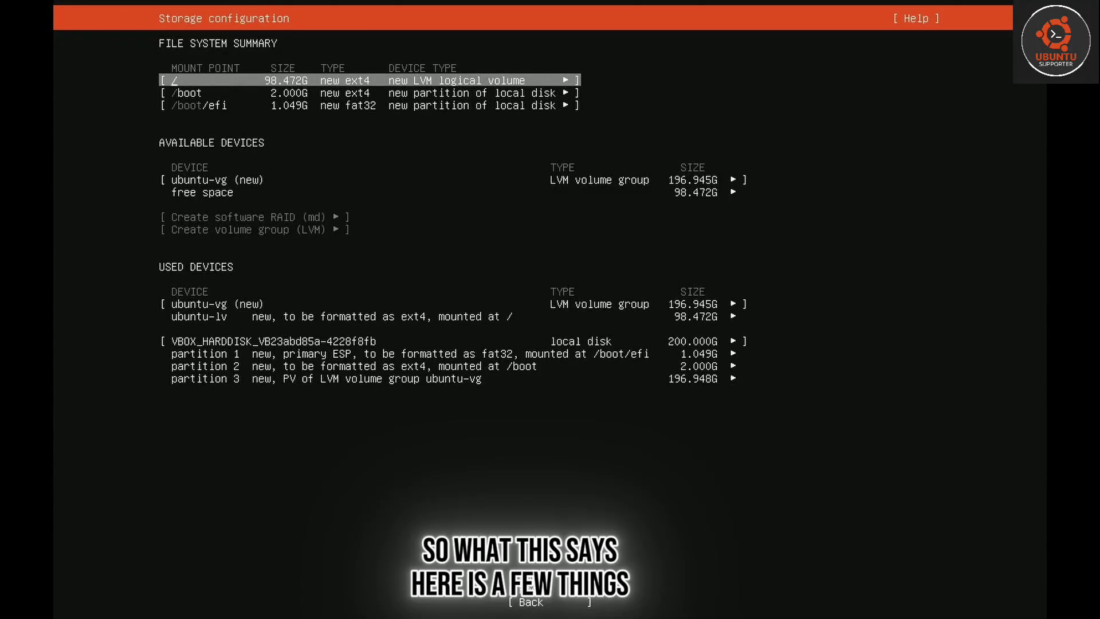
{"action": "key", "text": "Down"}
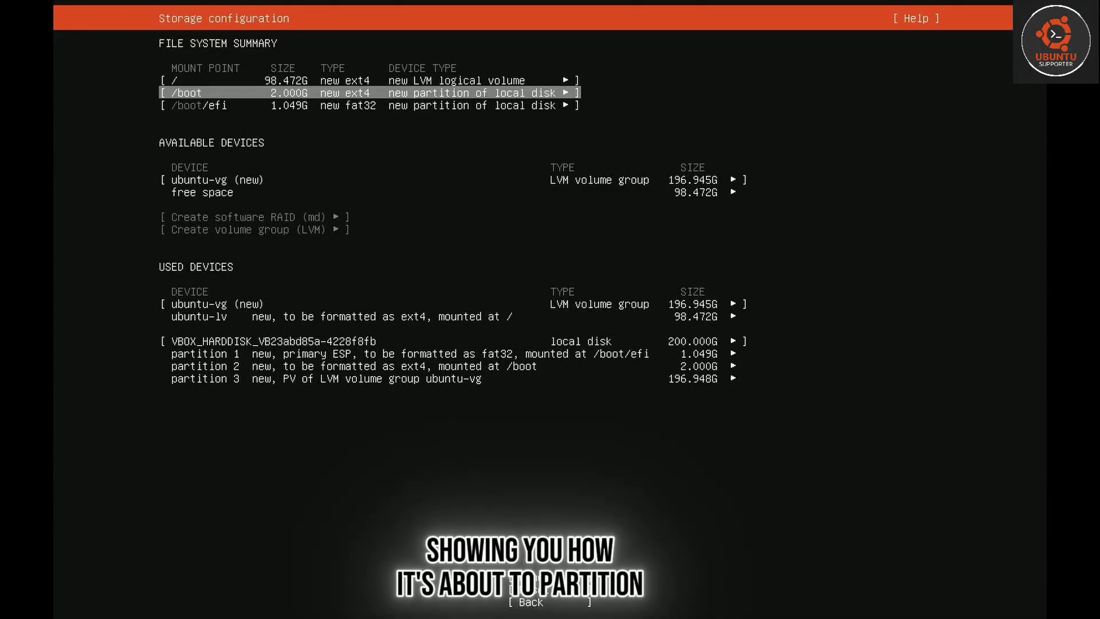
{"action": "key", "text": "Down"}
{"action": "key", "text": "Up"}
{"action": "key", "text": "Up"}
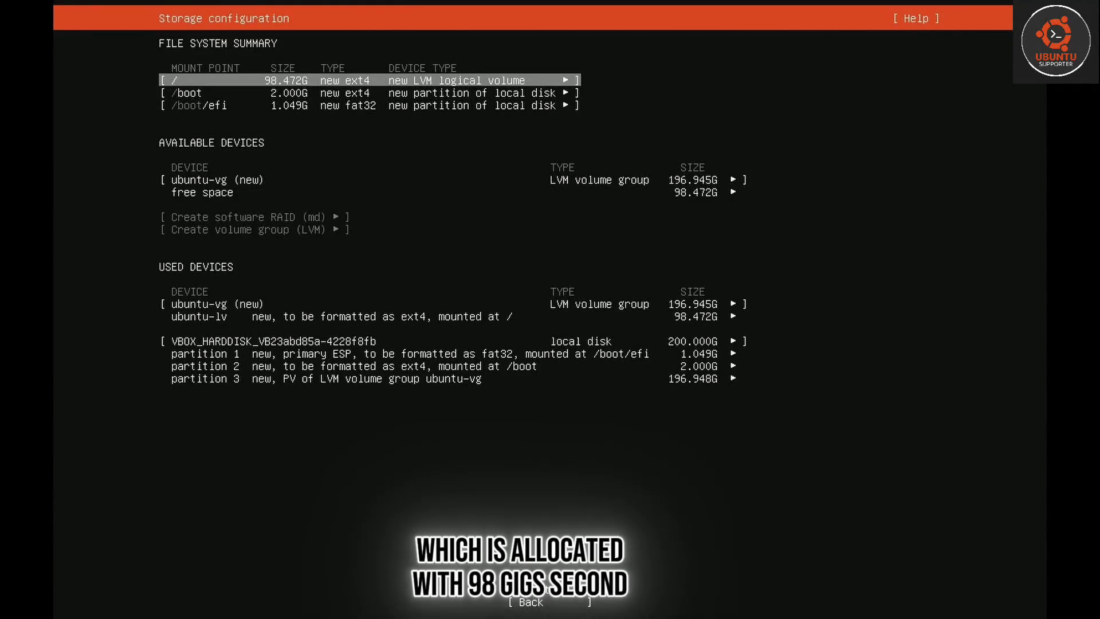
{"action": "key", "text": "Down"}
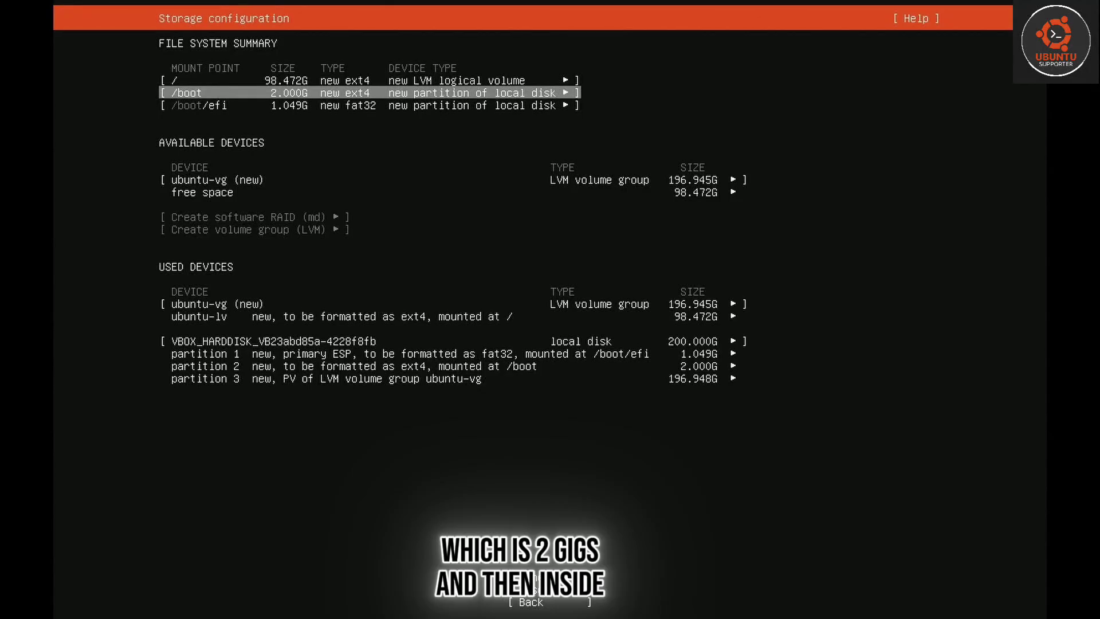
{"action": "key", "text": "Down"}
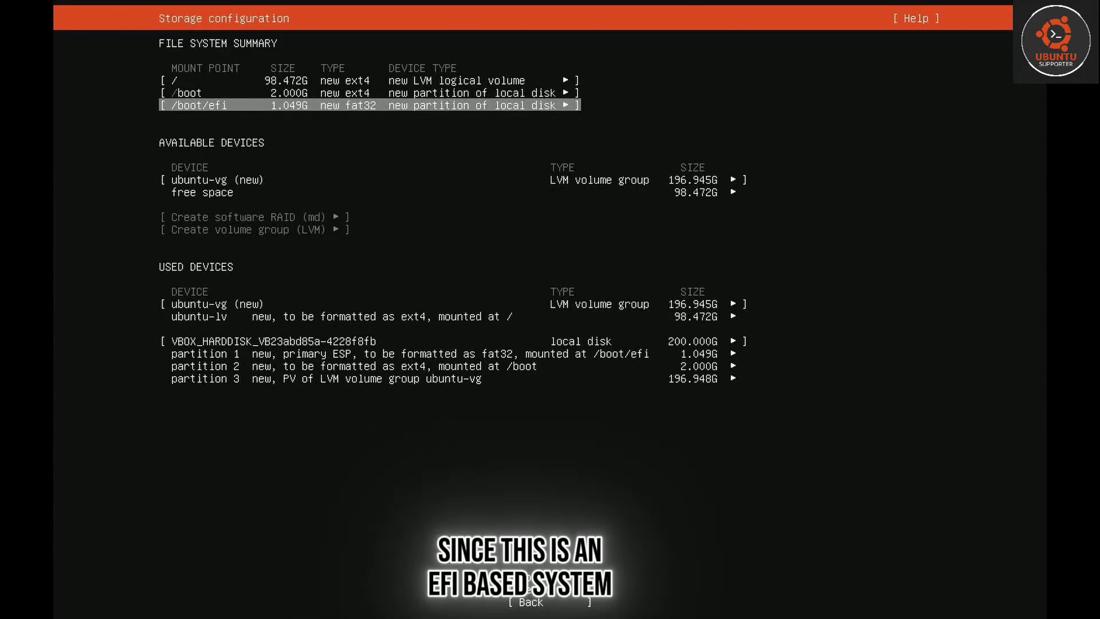
{"action": "key", "text": "Down"}
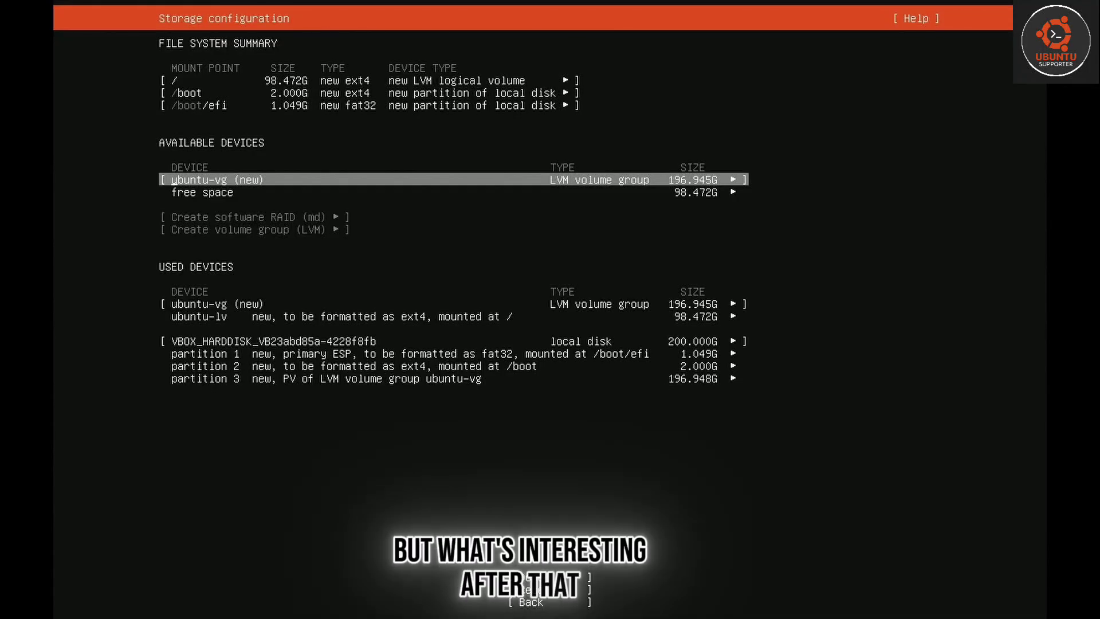
{"action": "key", "text": "Down"}
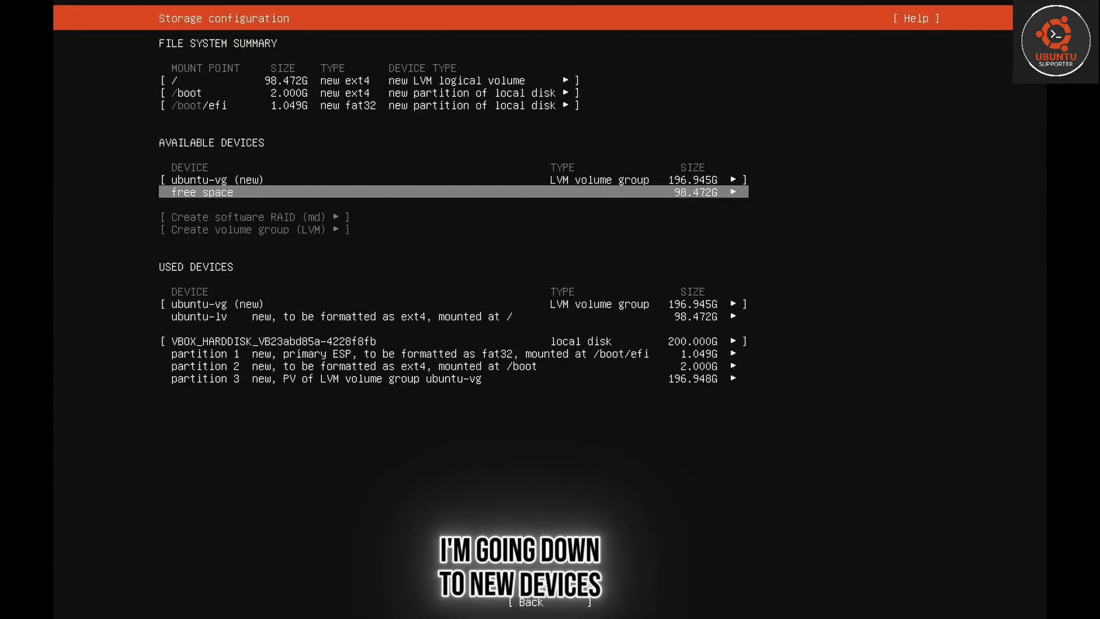
Step: Resize the ubuntu-lv logical volume to the full 196.945G, keeping ext4 mounted at /, and save the change
{"action": "key", "text": "Down"}
{"action": "key", "text": "Down"}
{"action": "key", "text": "Up"}
{"action": "key", "text": "Down"}
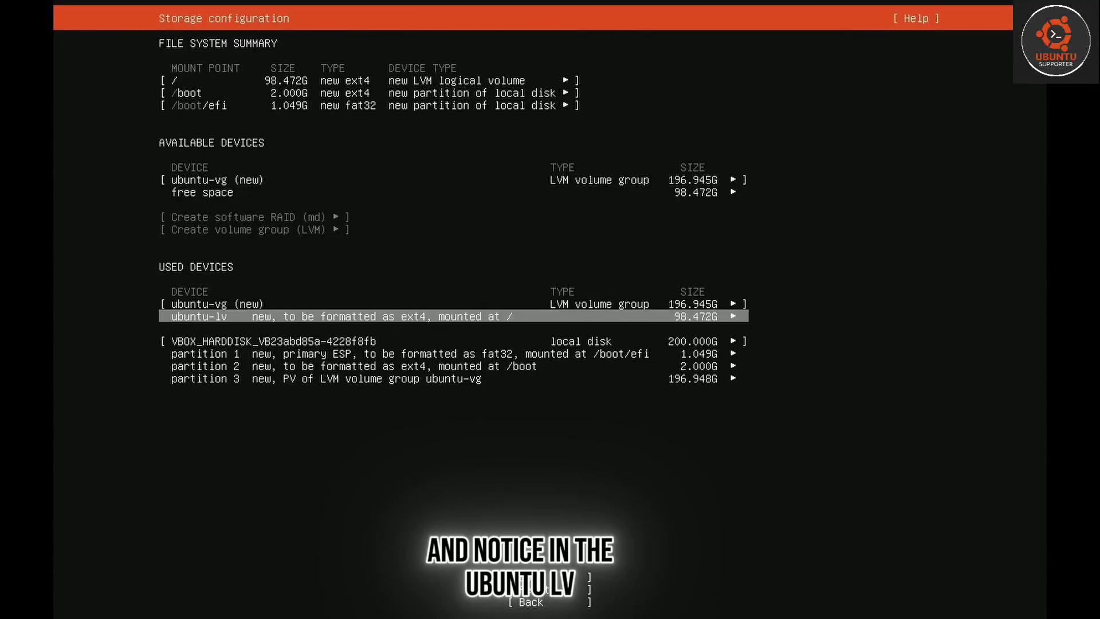
{"action": "key", "text": "Up"}
{"action": "key", "text": "Down"}
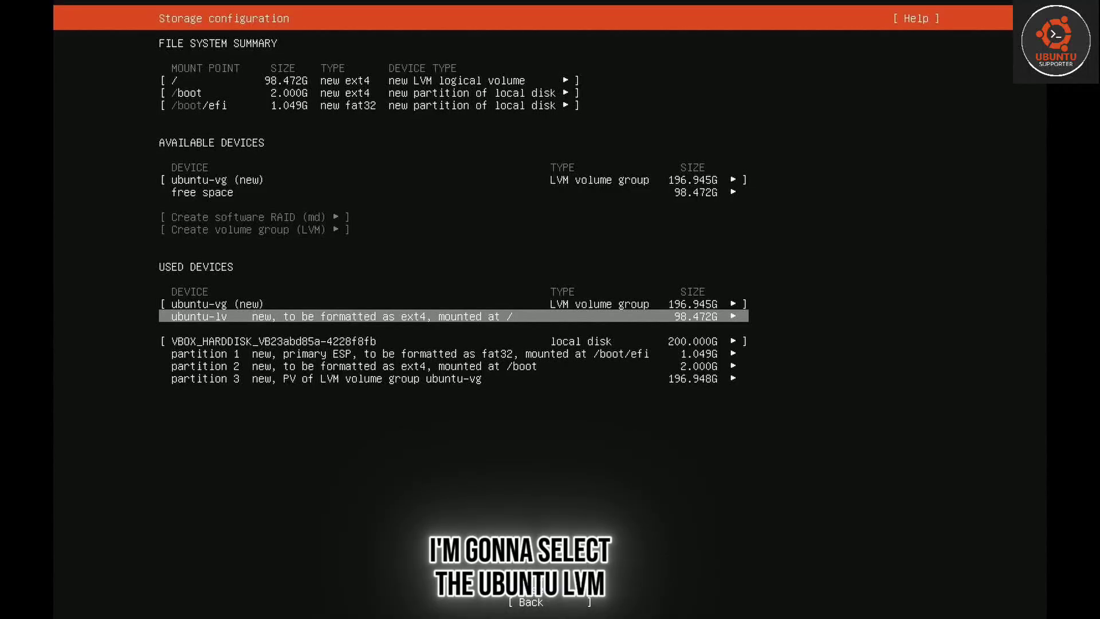
{"action": "key", "text": "Return"}
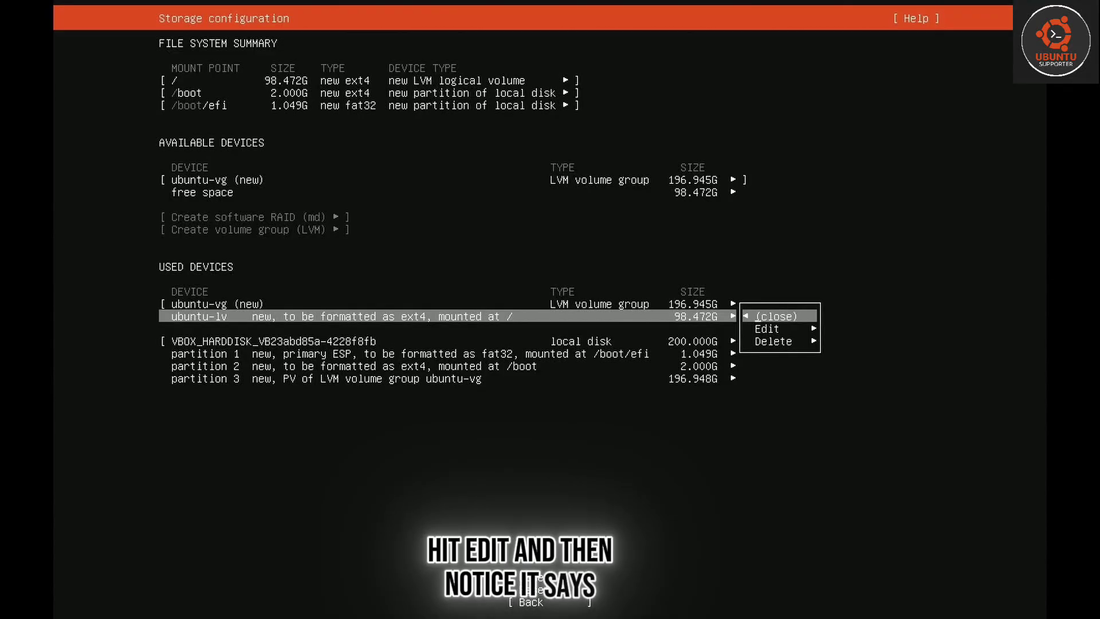
{"action": "key", "text": "Down"}
{"action": "key", "text": "Return"}
{"action": "key", "text": "Tab"}
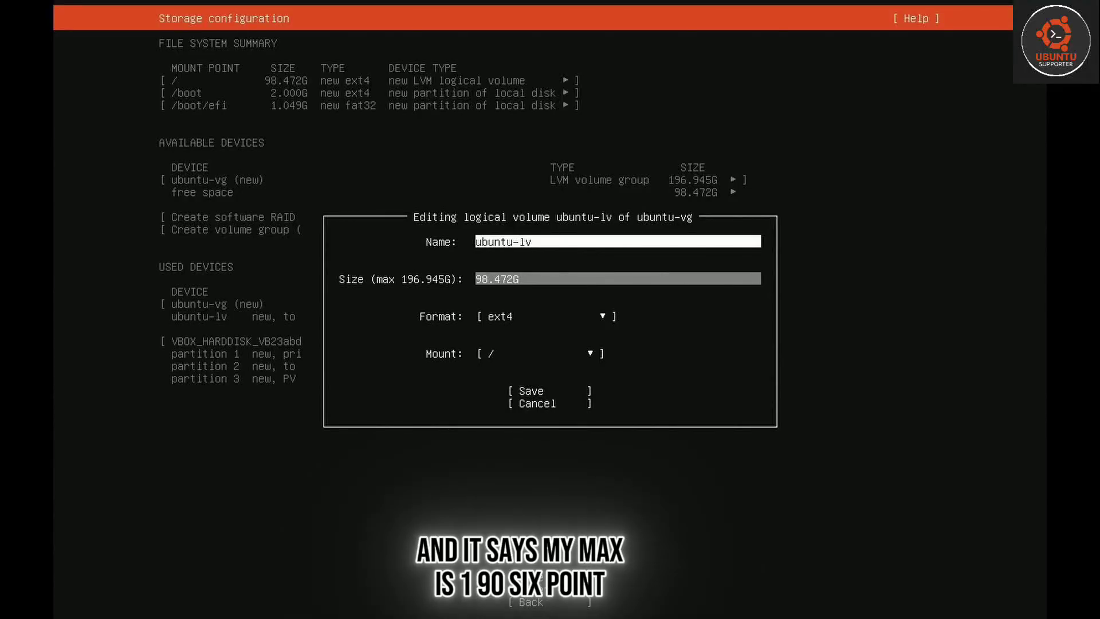
{"action": "key", "text": "BackSpace"}
{"action": "key", "text": "BackSpace"}
{"action": "key", "text": "BackSpace"}
{"action": "key", "text": "BackSpace"}
{"action": "key", "text": "BackSpace"}
{"action": "key", "text": "BackSpace"}
{"action": "type", "text": "196."}
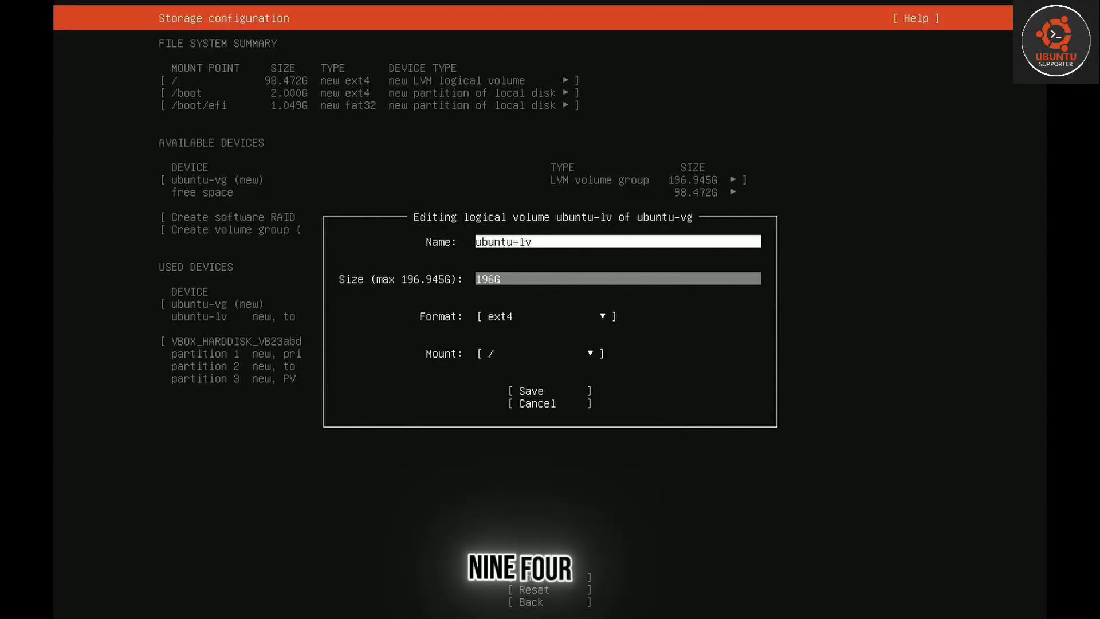
{"action": "type", "text": "945"}
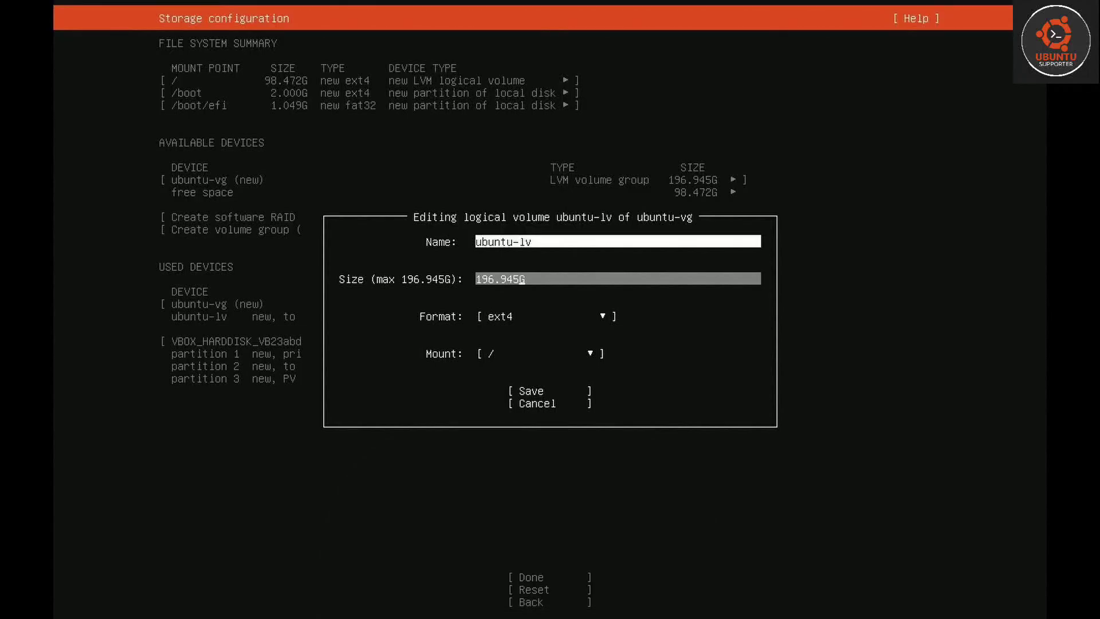
{"action": "key", "text": "Tab"}
{"action": "key", "text": "Tab"}
{"action": "key", "text": "Tab"}
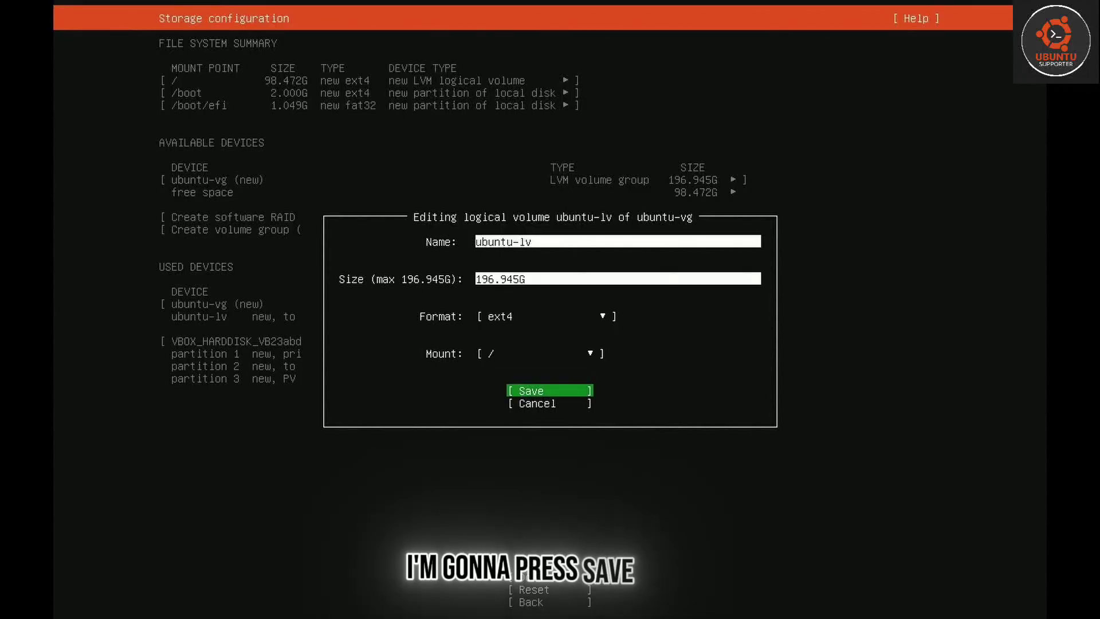
{"action": "key", "text": "Return"}
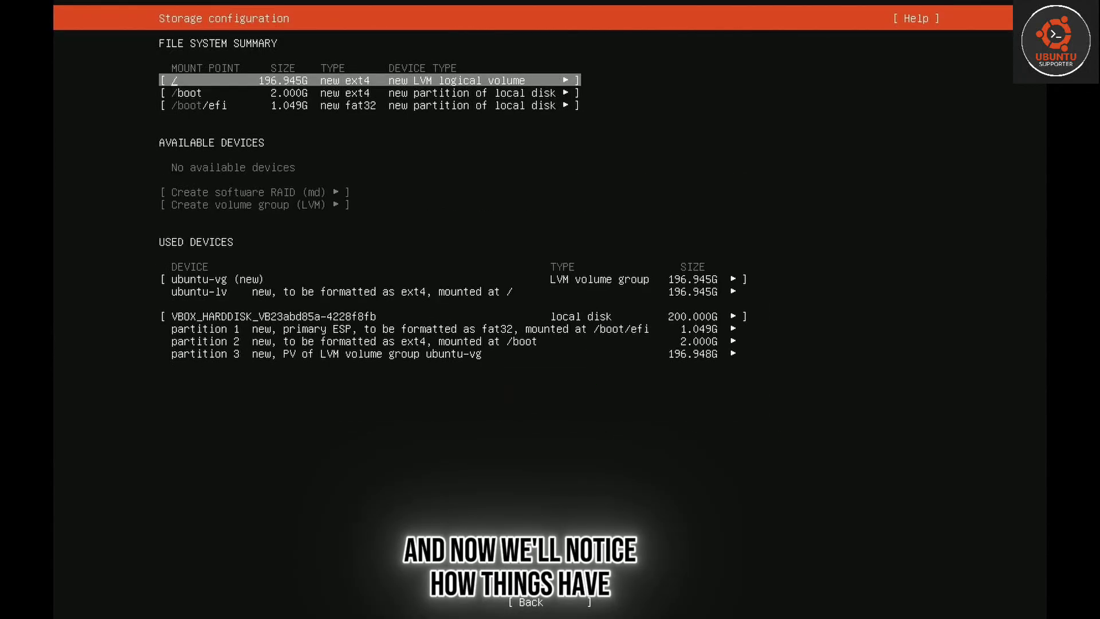
Step: Review the updated storage layout: the mount points, the ubuntu-vg volume group with ubuntu-lv, and the three partitions of the VBOX_HARDDISK local disk
{"action": "key", "text": "Down"}
{"action": "key", "text": "Down"}
{"action": "key", "text": "Down"}
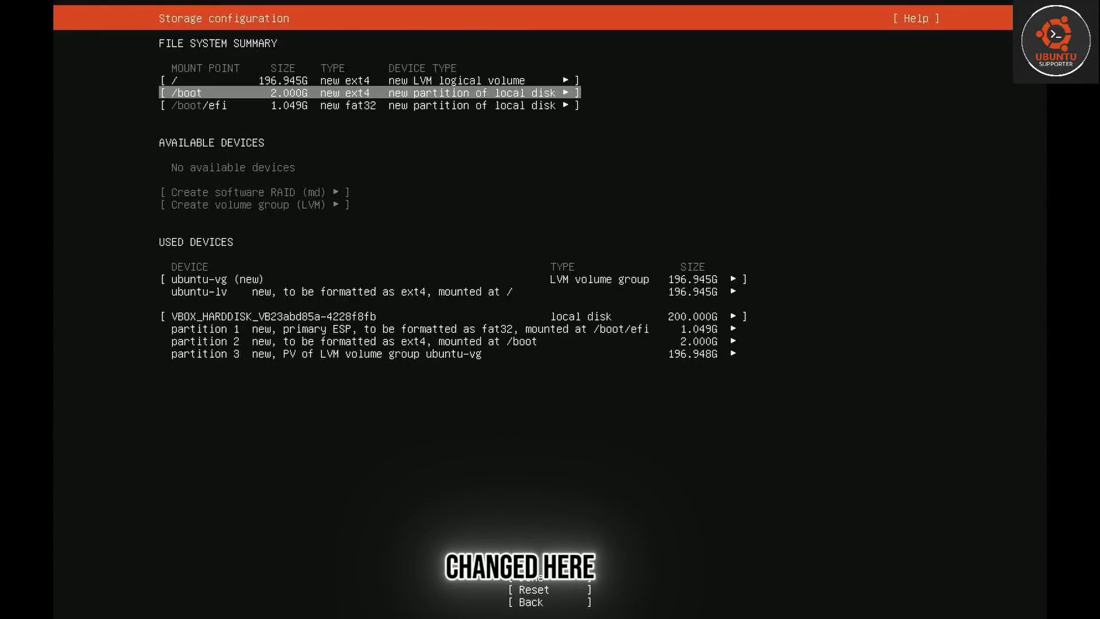
{"action": "key", "text": "Up"}
{"action": "key", "text": "Up"}
{"action": "key", "text": "Up"}
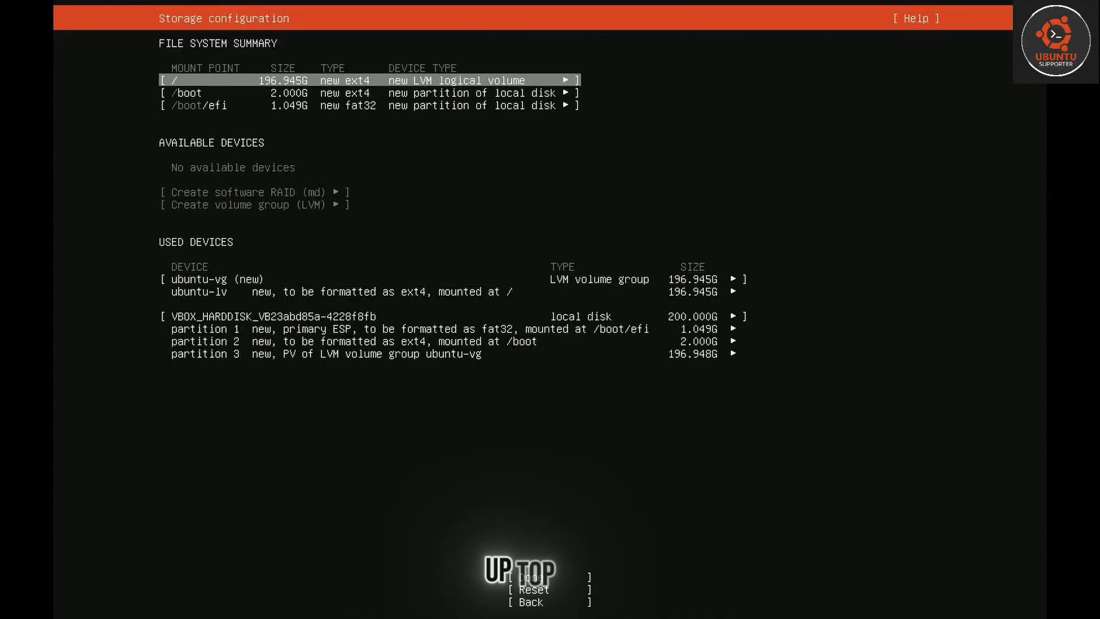
{"action": "key", "text": "Down"}
{"action": "key", "text": "Down"}
{"action": "key", "text": "Down"}
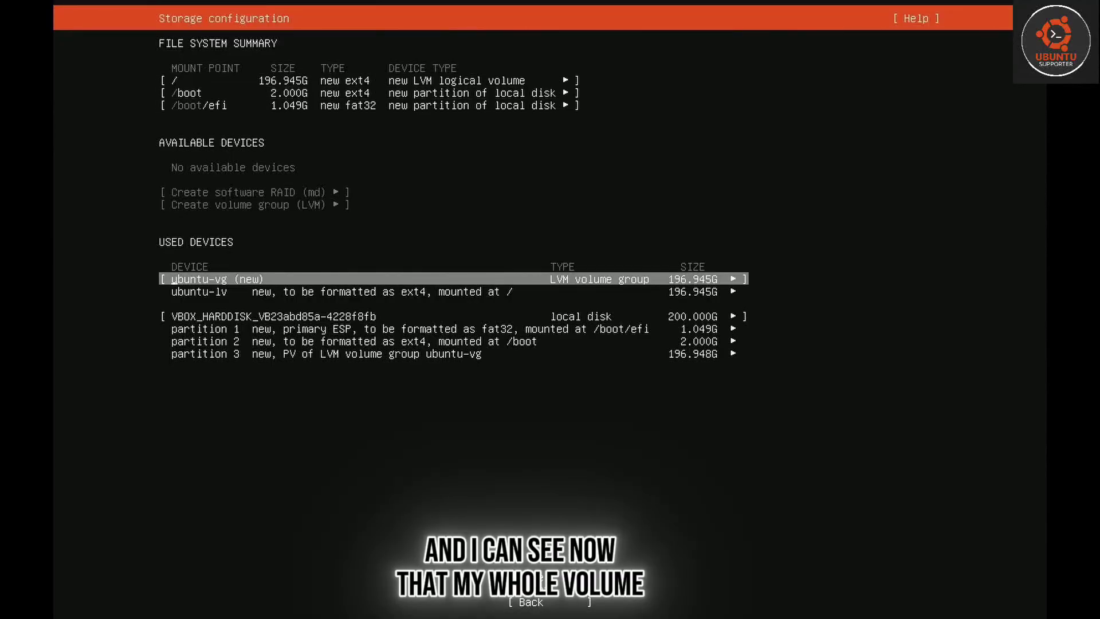
{"action": "key", "text": "Down"}
{"action": "key", "text": "Up"}
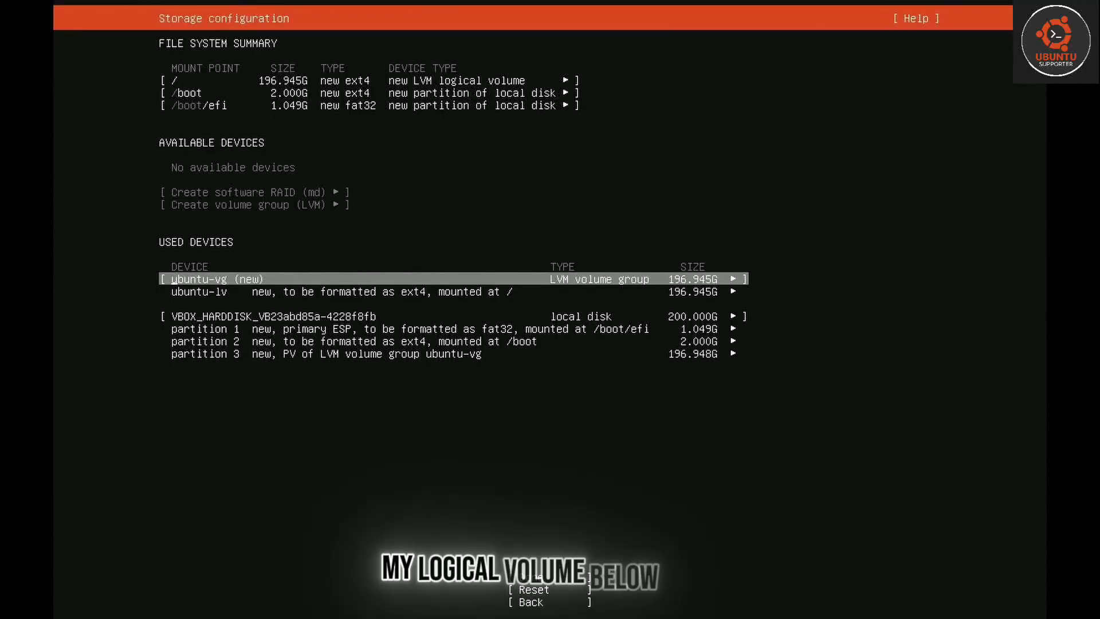
{"action": "key", "text": "Down"}
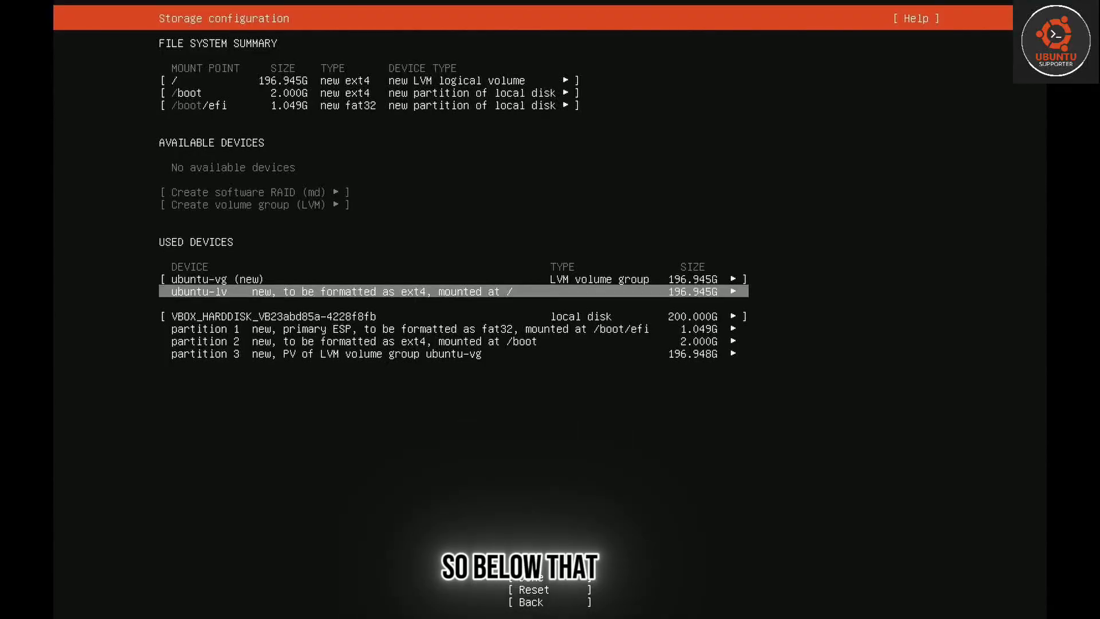
{"action": "left_click", "coordinate": [274, 316]}
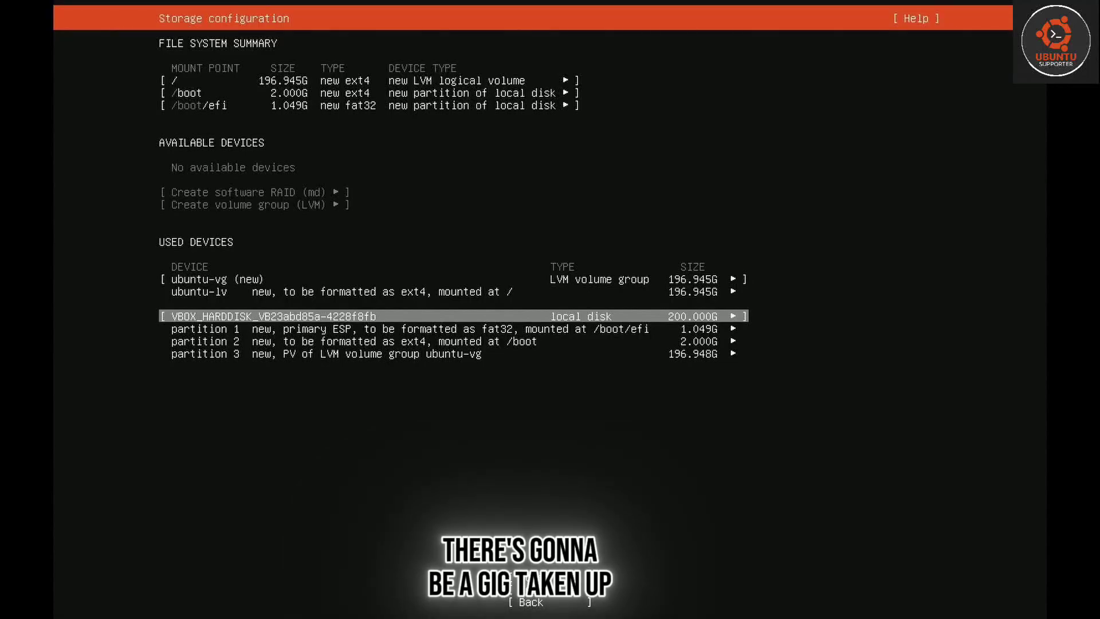
{"action": "key", "text": "Down"}
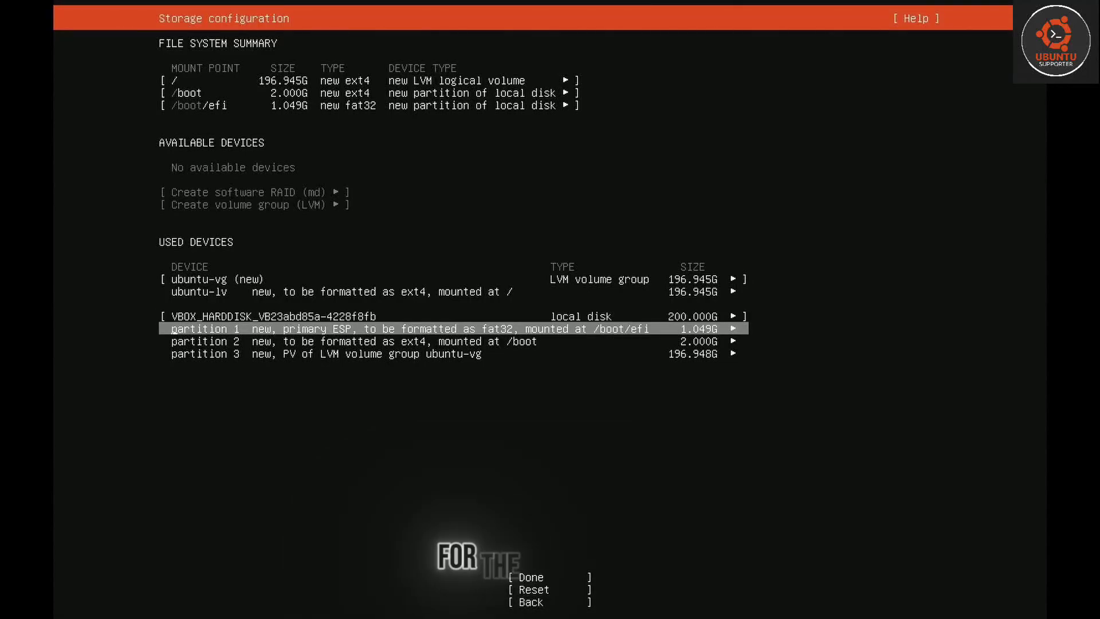
{"action": "key", "text": "Down"}
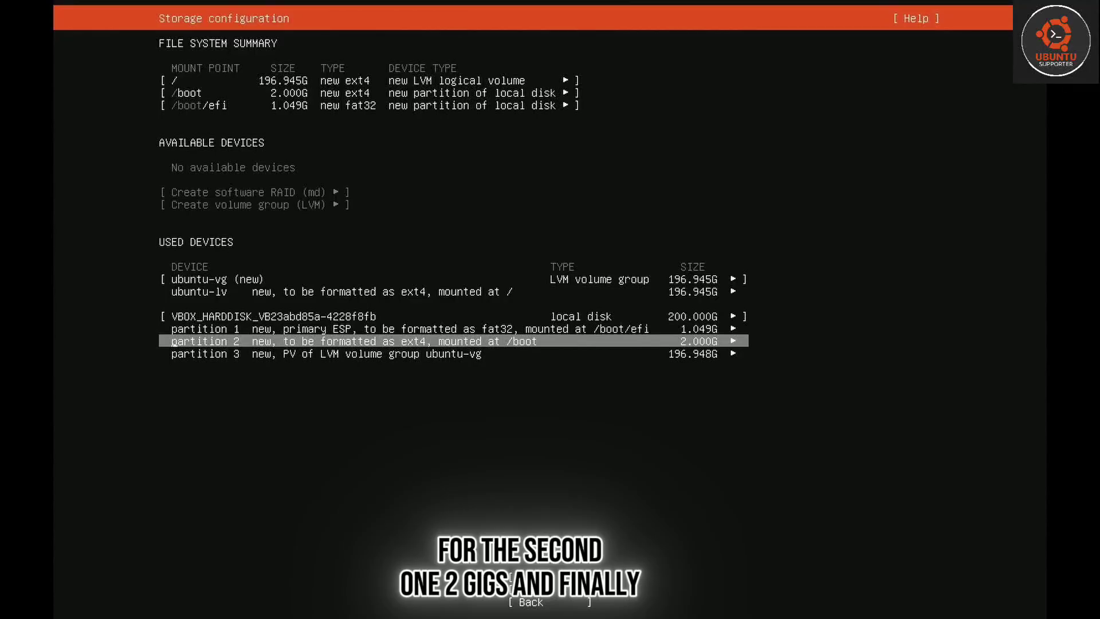
{"action": "key", "text": "Down"}
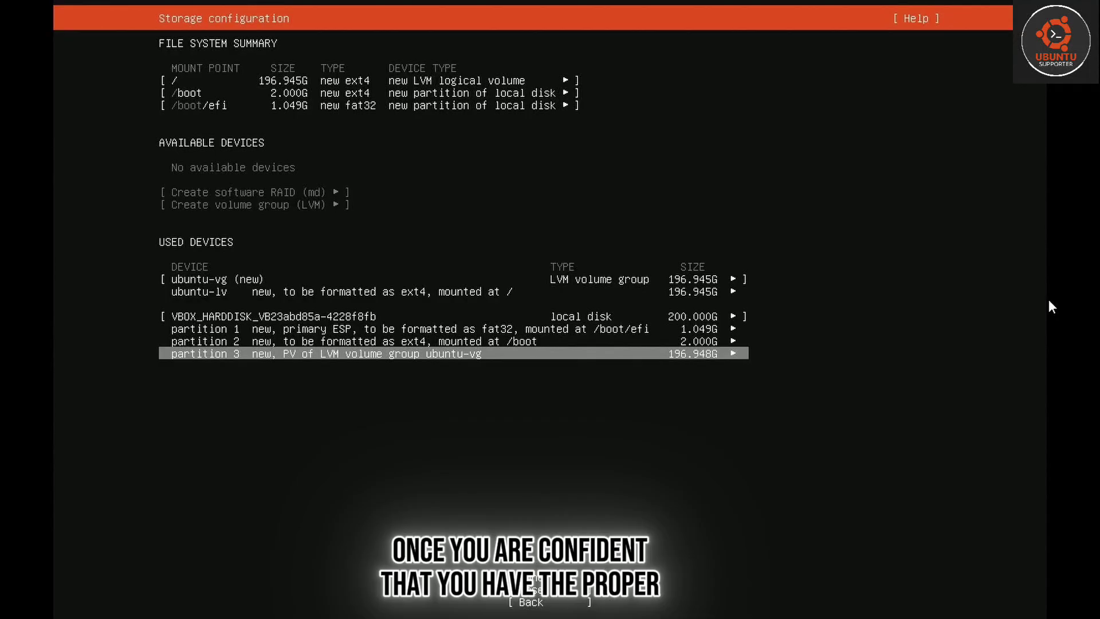
Step: Accept the storage configuration and confirm the destructive formatting to begin the installation process
{"action": "key", "text": "Down"}
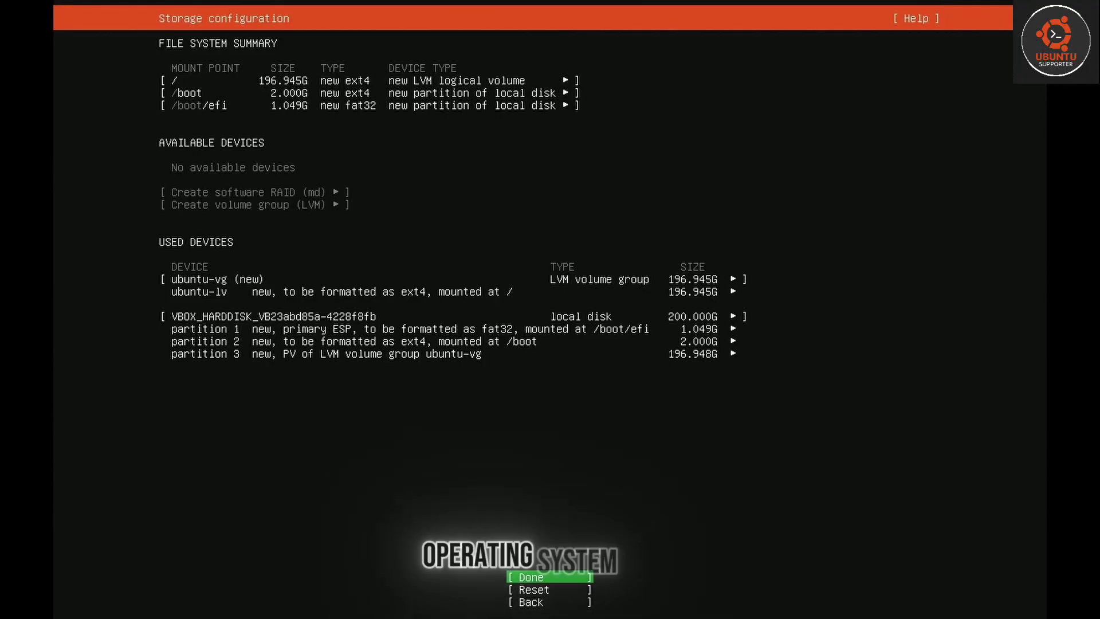
{"action": "key", "text": "Return"}
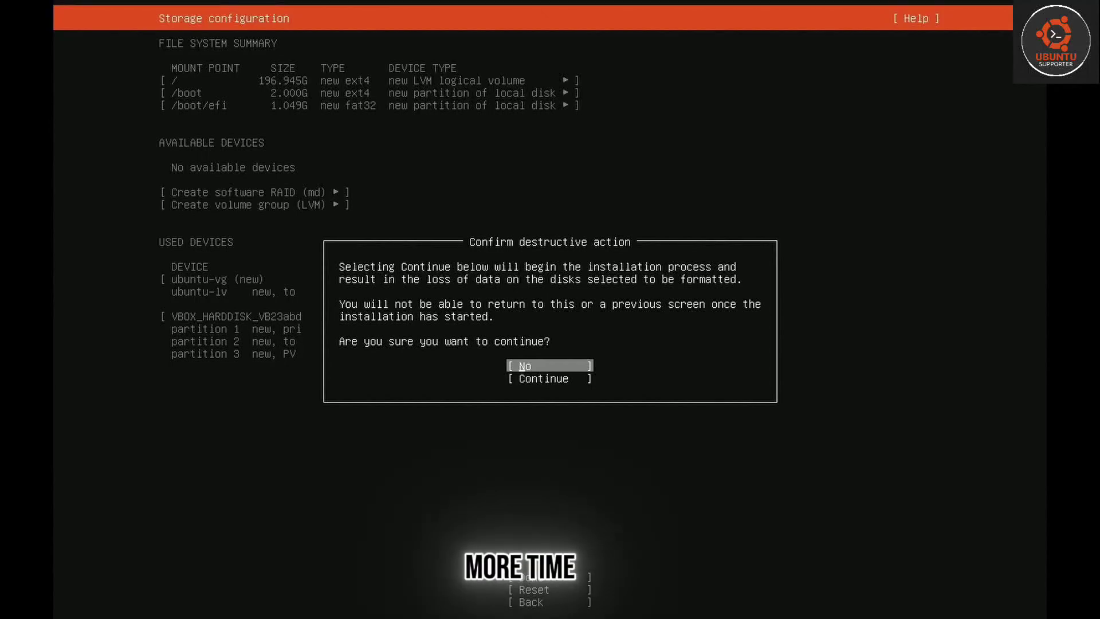
{"action": "key", "text": "Down"}
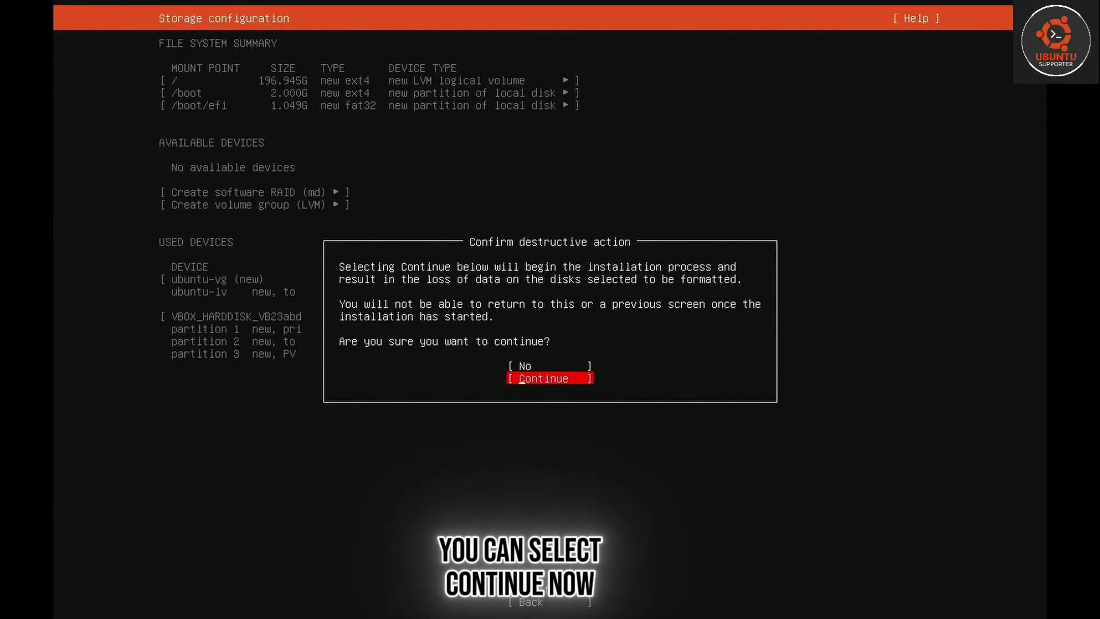
{"action": "key", "text": "Return"}
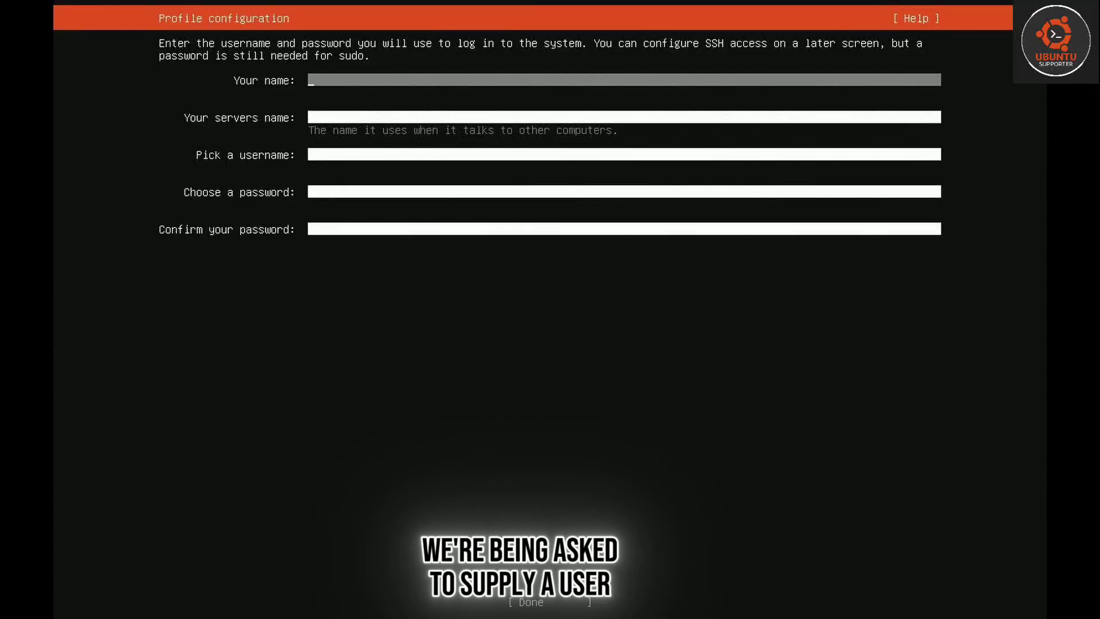
Step: Enter the user's name in the profile and set the server's name to savvyserver
{"action": "type", "text": "savvuy"}
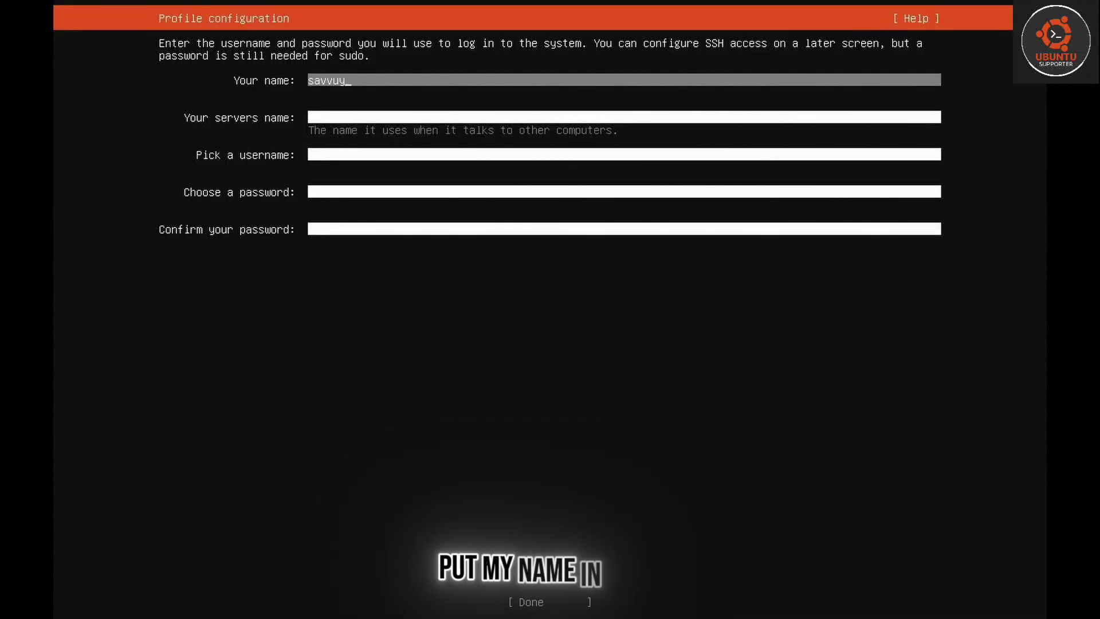
{"action": "key", "text": "BackSpace"}
{"action": "key", "text": "BackSpace"}
{"action": "type", "text": "ynik"}
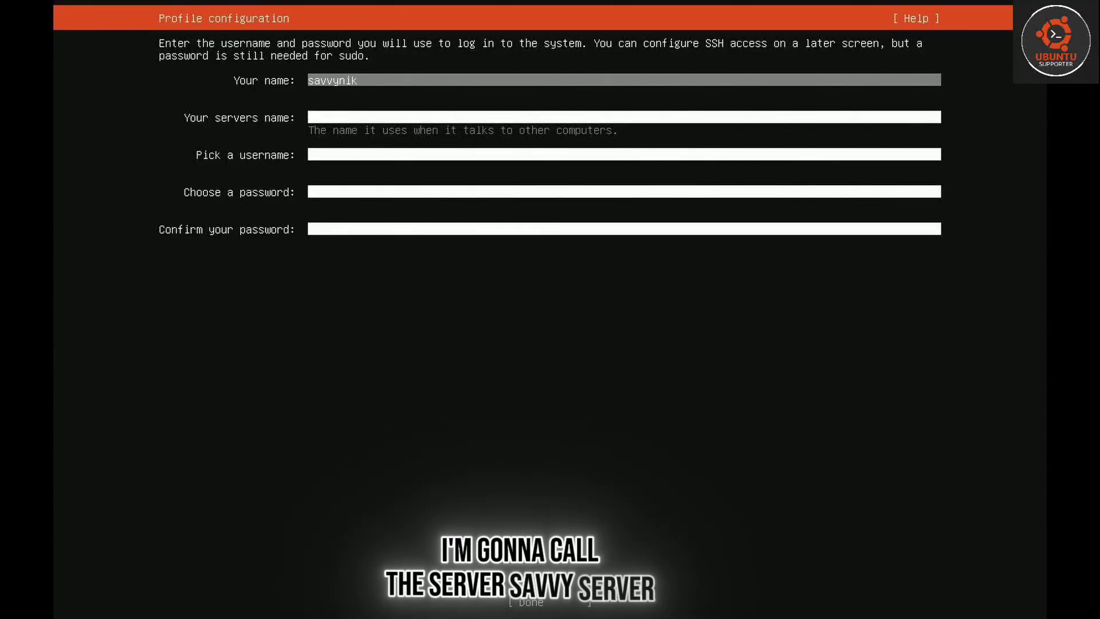
{"action": "key", "text": "Tab"}
{"action": "type", "text": "savvy"}
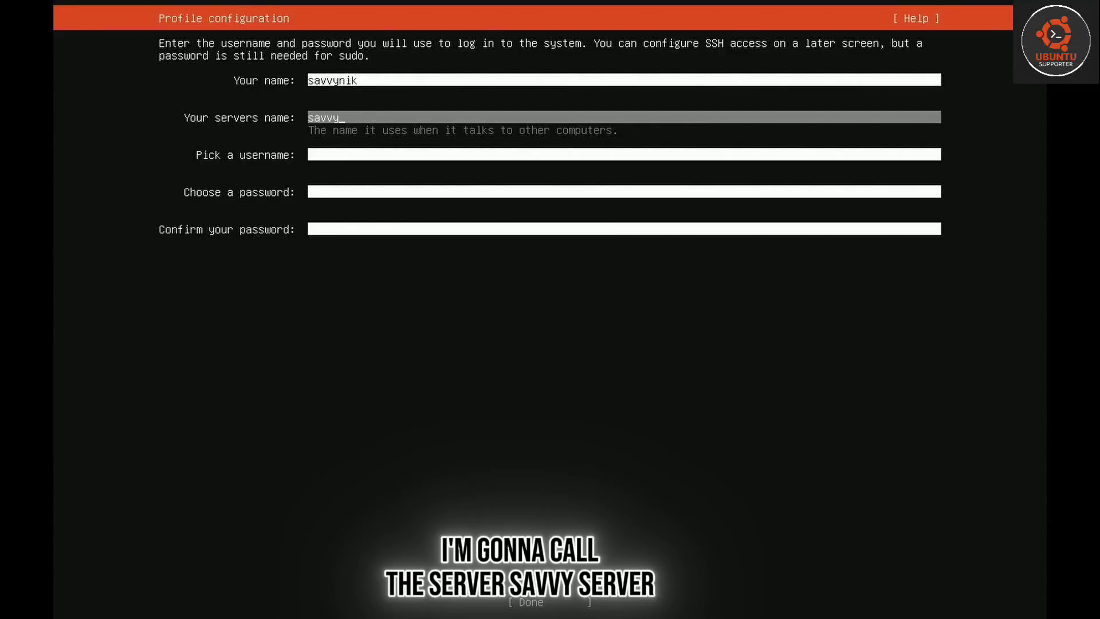
{"action": "type", "text": "serv"}
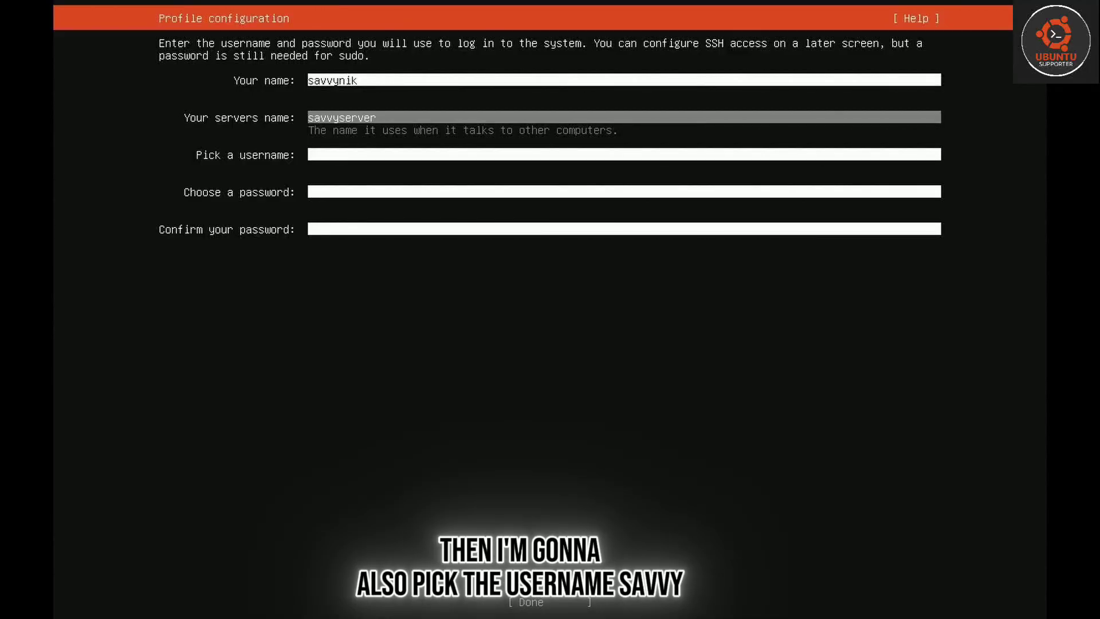
{"action": "type", "text": "er"}
Step: Fill in the login username, enter and confirm the account password, and submit the profile configuration
{"action": "key", "text": "Tab"}
{"action": "type", "text": "savvyn"}
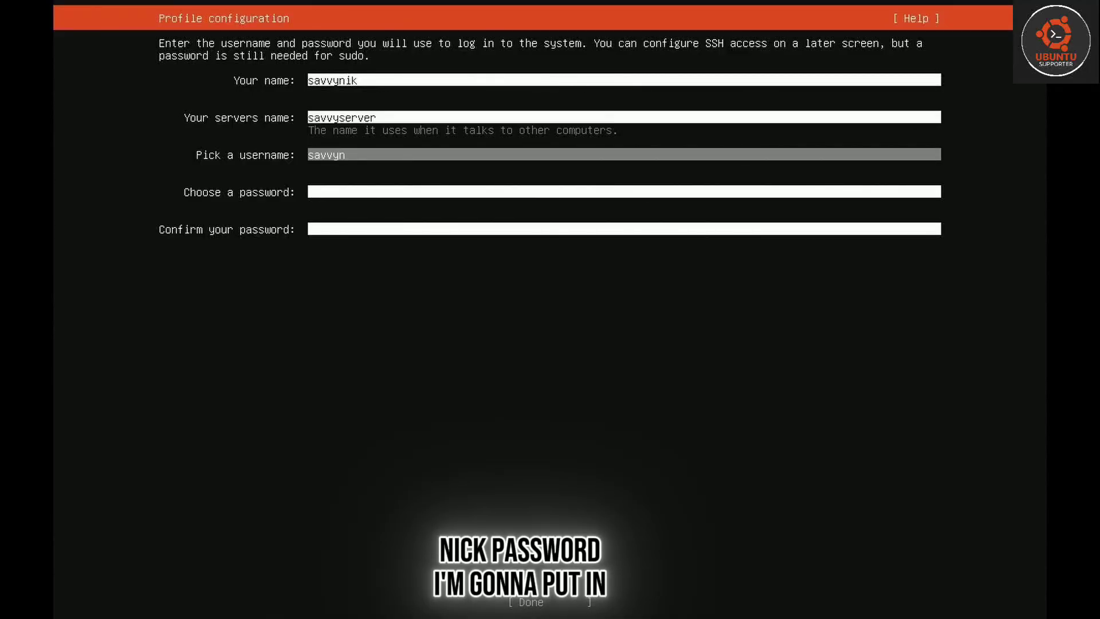
{"action": "type", "text": "ik"}
{"action": "key", "text": "Tab"}
{"action": "type", "text": "********"}
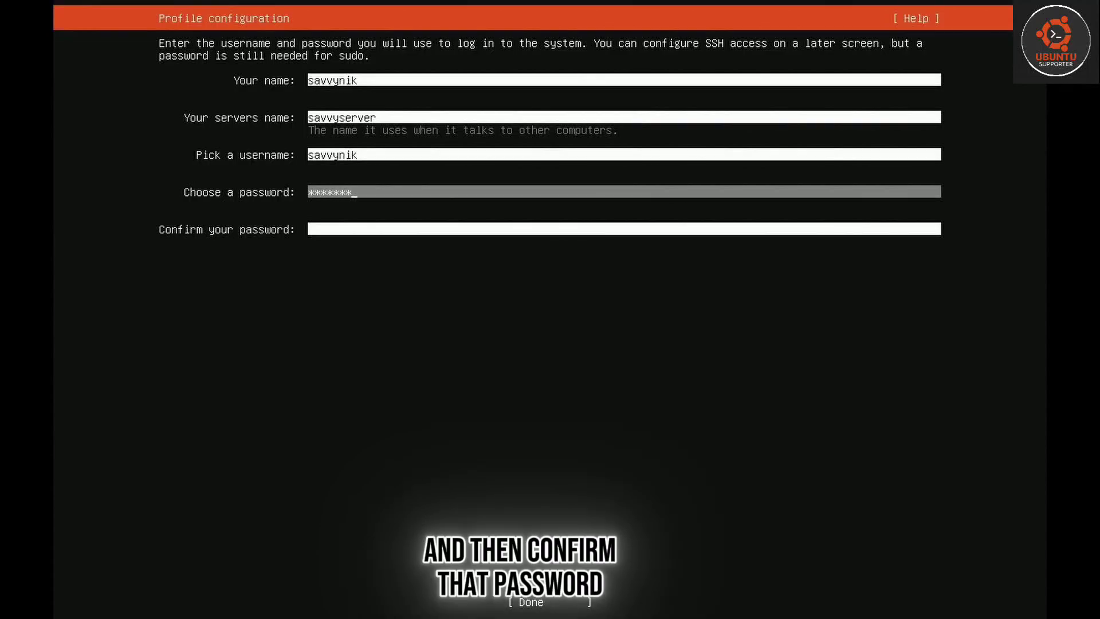
{"action": "key", "text": "Tab"}
{"action": "type", "text": "********"}
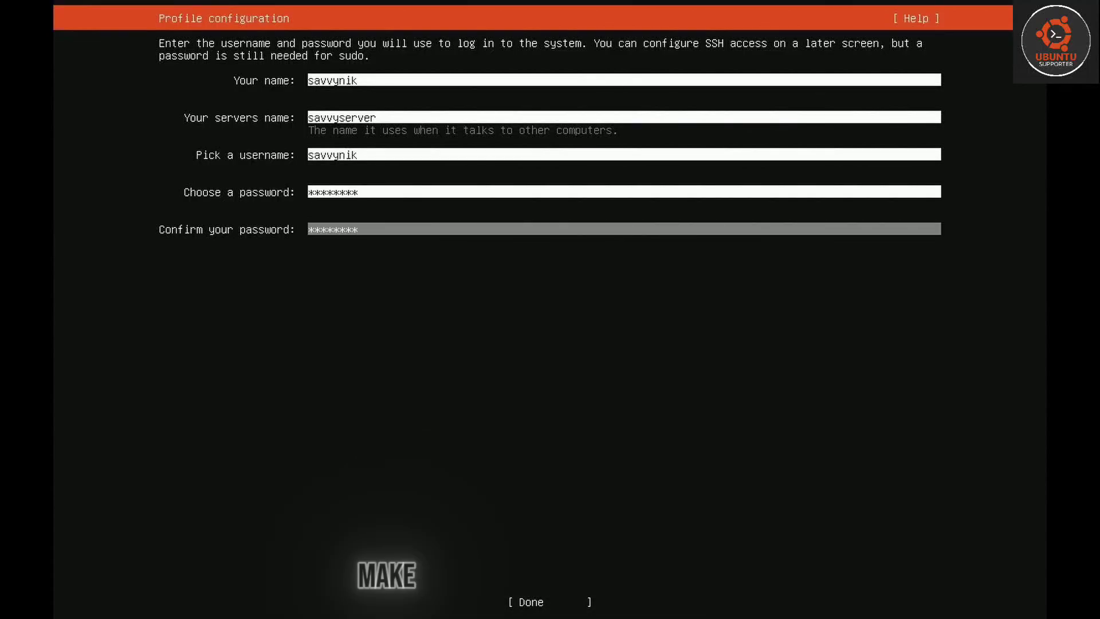
{"action": "key", "text": "Tab"}
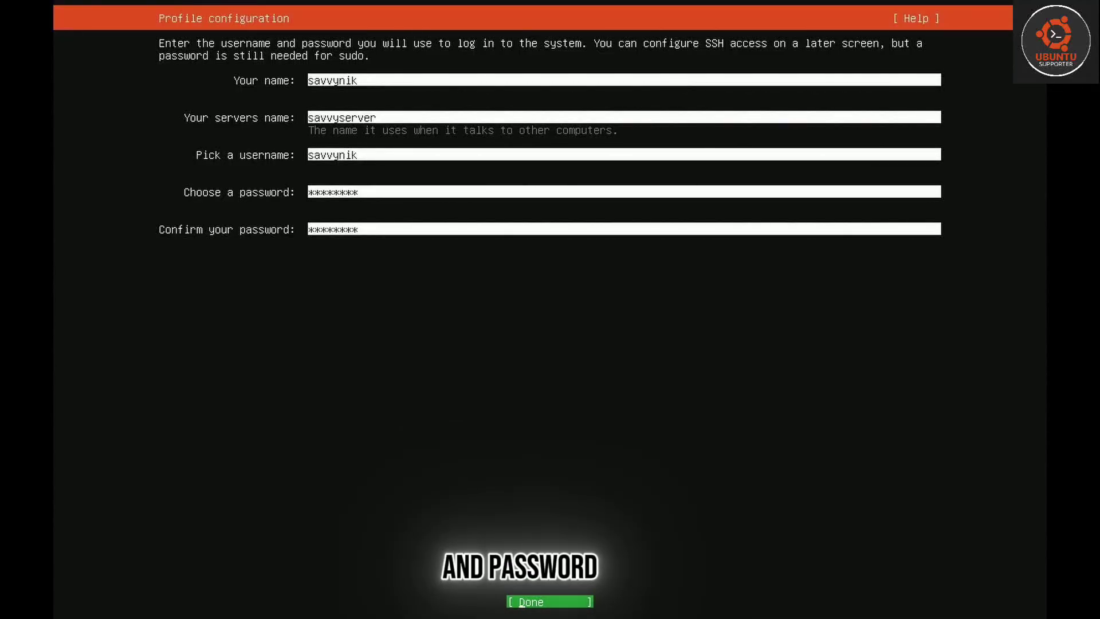
{"action": "key", "text": "Return"}
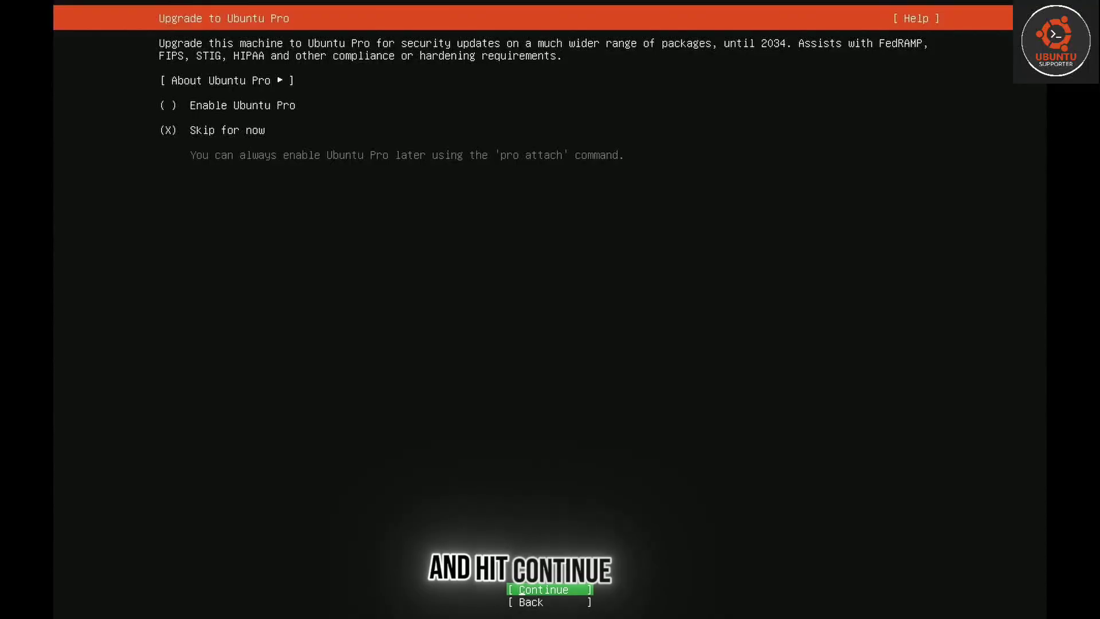
Step: Skip Ubuntu Pro for now, choose to install the OpenSSH server without importing a key, and continue to the featured server snaps
{"action": "key", "text": "Return"}
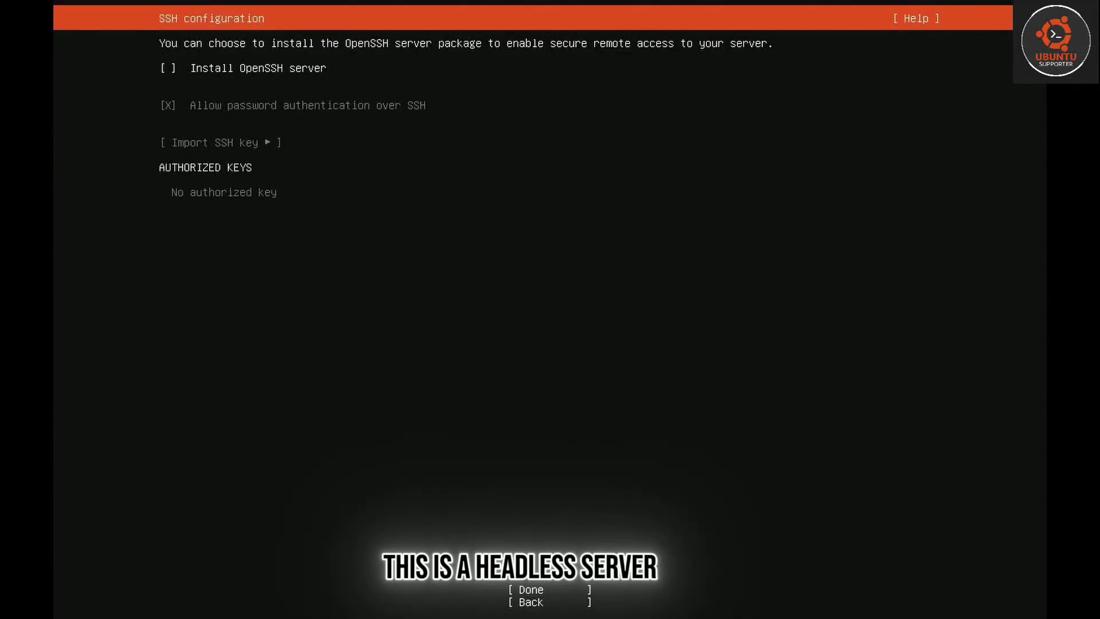
{"action": "key", "text": "space"}
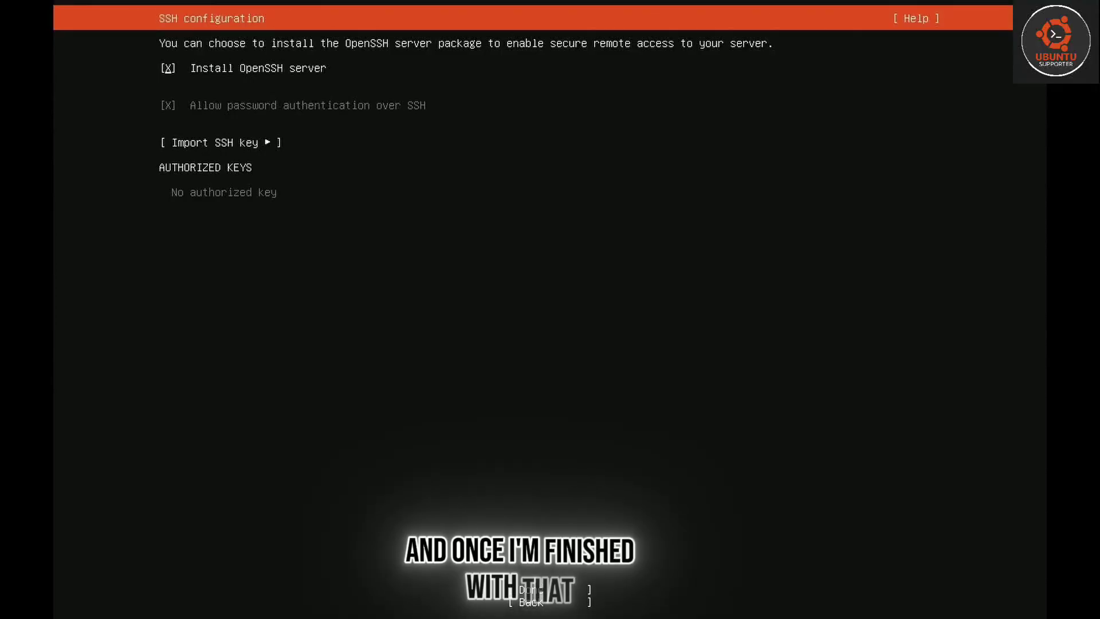
{"action": "key", "text": "Down"}
{"action": "key", "text": "Down"}
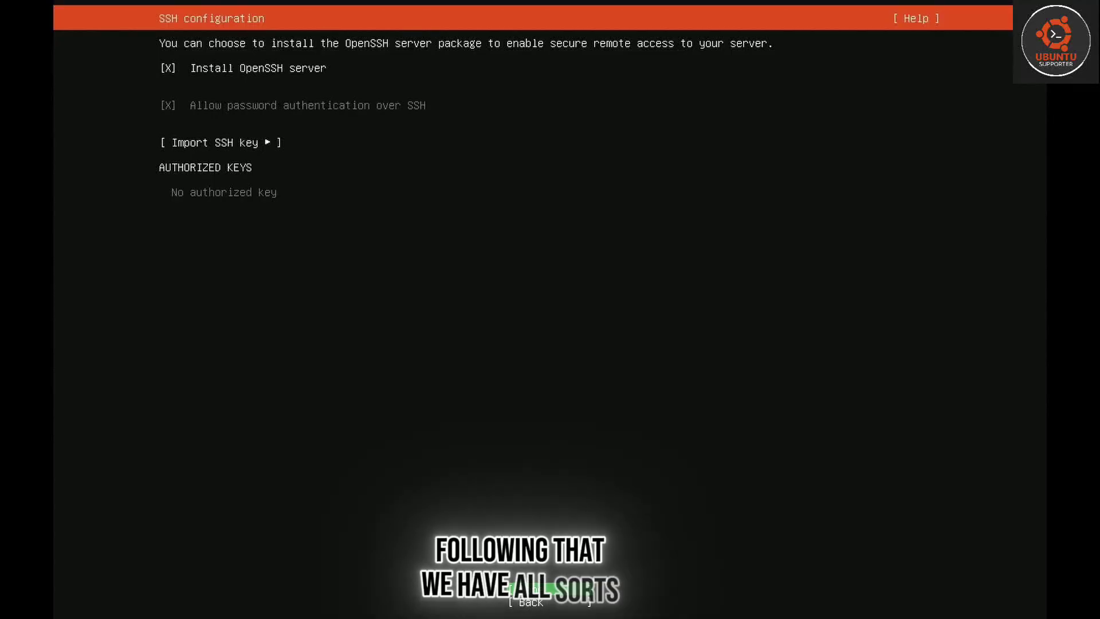
{"action": "key", "text": "Return"}
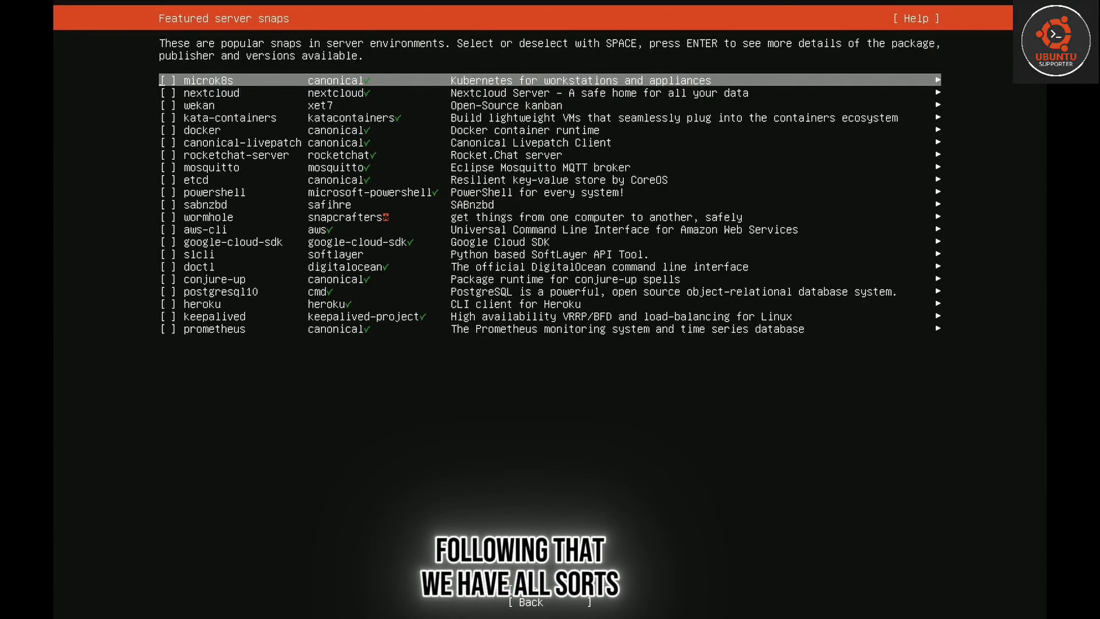
Step: Review the whole list of featured server snaps, from microk8s down to prometheus, without selecting any
{"action": "key", "text": "Down"}
{"action": "key", "text": "Down"}
{"action": "key", "text": "Down"}
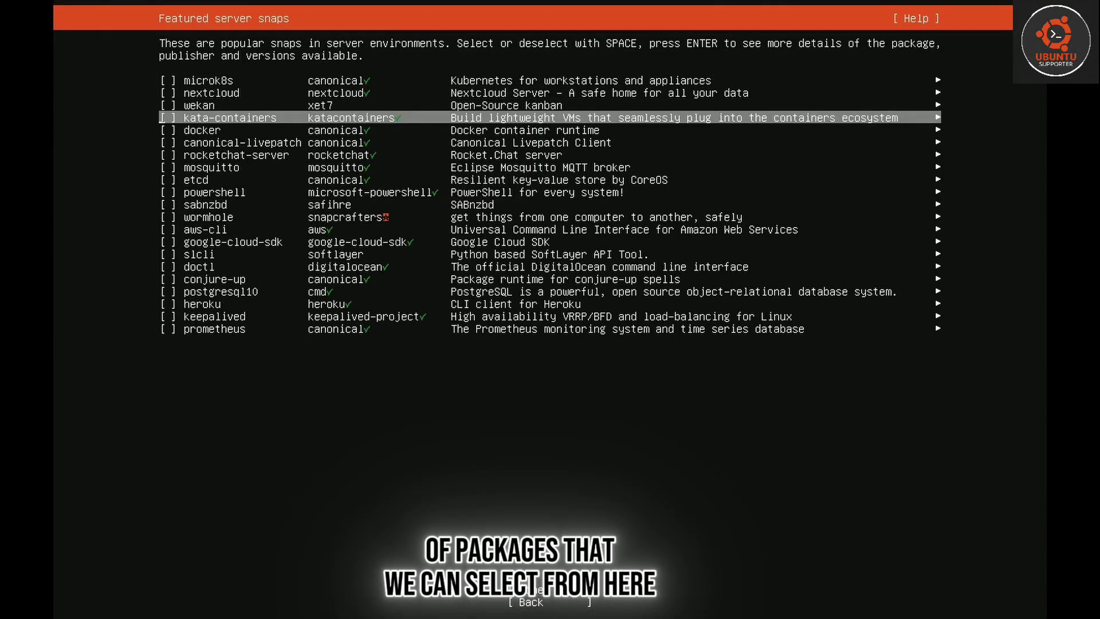
{"action": "key", "text": "Down"}
{"action": "key", "text": "Down"}
{"action": "key", "text": "Down"}
{"action": "key", "text": "Down"}
{"action": "key", "text": "Down"}
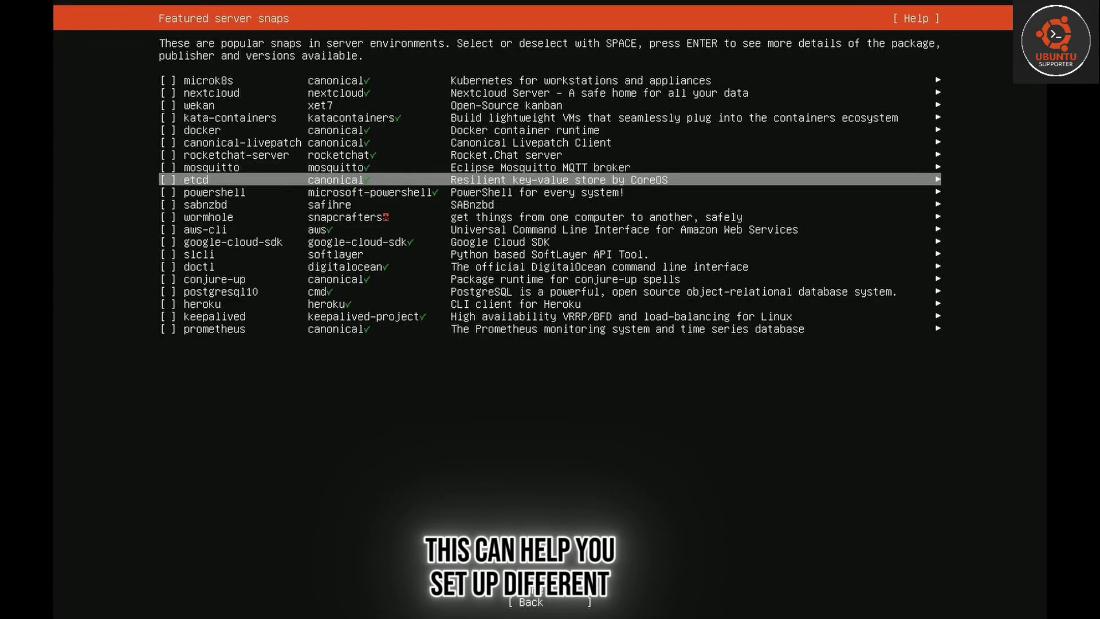
{"action": "key", "text": "Down"}
{"action": "key", "text": "Down"}
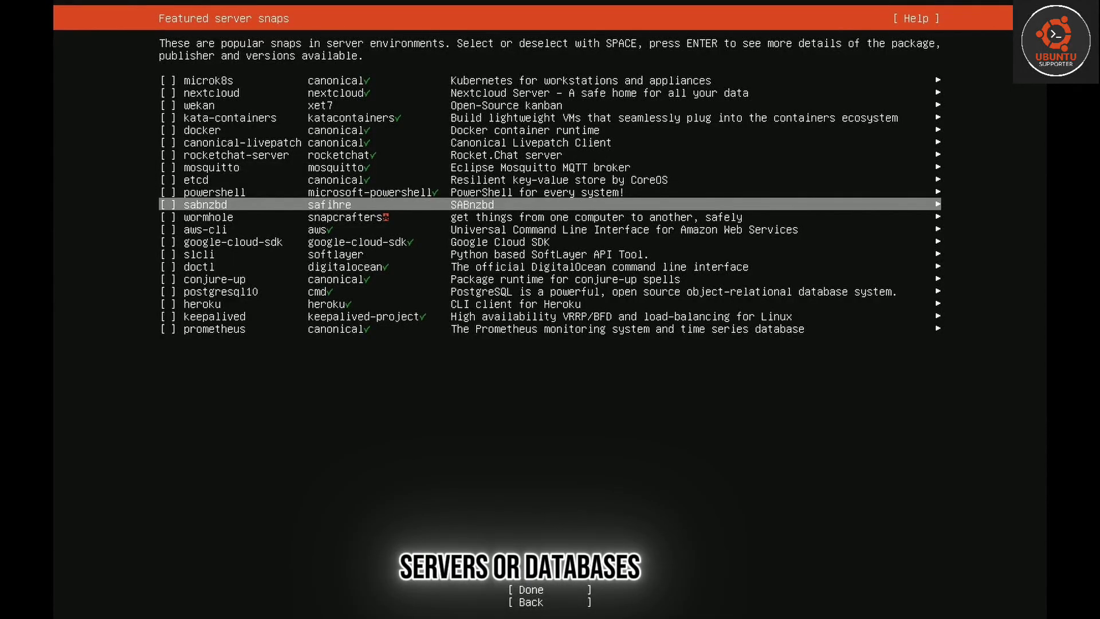
{"action": "key", "text": "Down"}
{"action": "key", "text": "Down"}
{"action": "key", "text": "Down"}
{"action": "key", "text": "Down"}
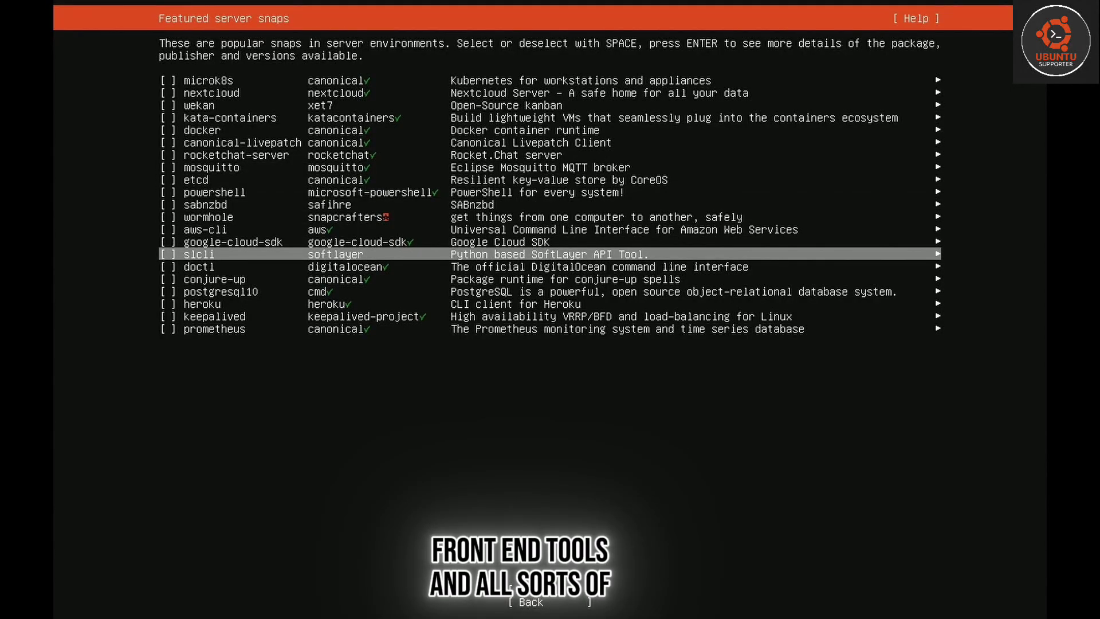
{"action": "key", "text": "Down"}
{"action": "key", "text": "Down"}
{"action": "key", "text": "Down"}
{"action": "key", "text": "Down"}
{"action": "key", "text": "Down"}
{"action": "key", "text": "Down"}
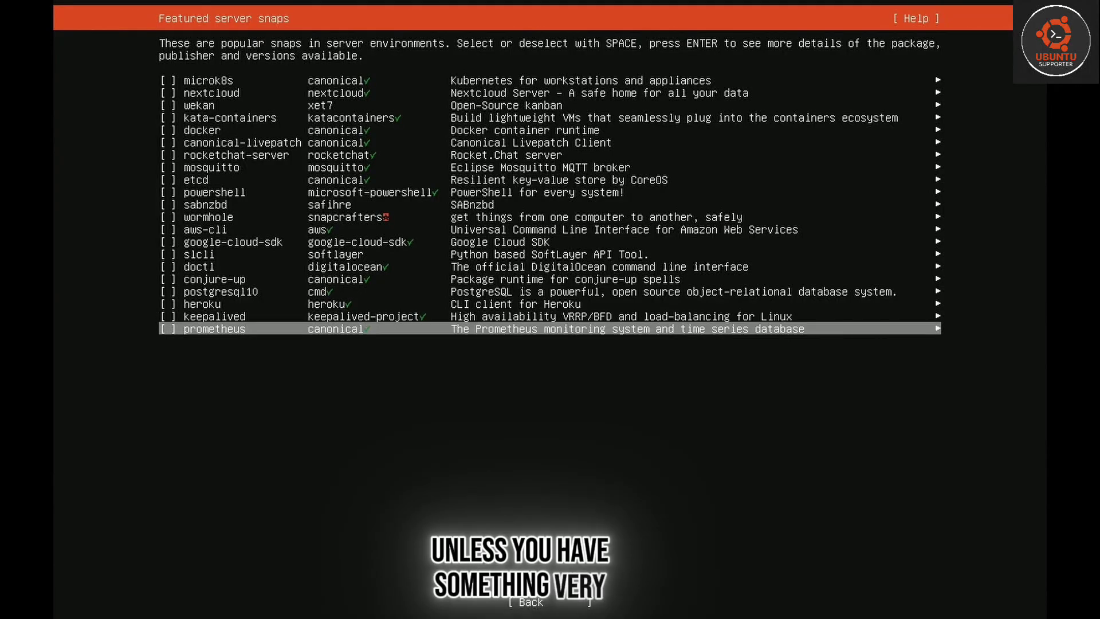
{"action": "key", "text": "Up"}
{"action": "key", "text": "Up"}
{"action": "key", "text": "Up"}
{"action": "key", "text": "Up"}
{"action": "key", "text": "Up"}
{"action": "key", "text": "Up"}
{"action": "key", "text": "Up"}
{"action": "key", "text": "Up"}
{"action": "key", "text": "Up"}
{"action": "key", "text": "Up"}
{"action": "key", "text": "Up"}
{"action": "key", "text": "Up"}
{"action": "key", "text": "Up"}
{"action": "key", "text": "Up"}
{"action": "key", "text": "Up"}
{"action": "key", "text": "Up"}
{"action": "key", "text": "Up"}
{"action": "key", "text": "Up"}
{"action": "key", "text": "Up"}
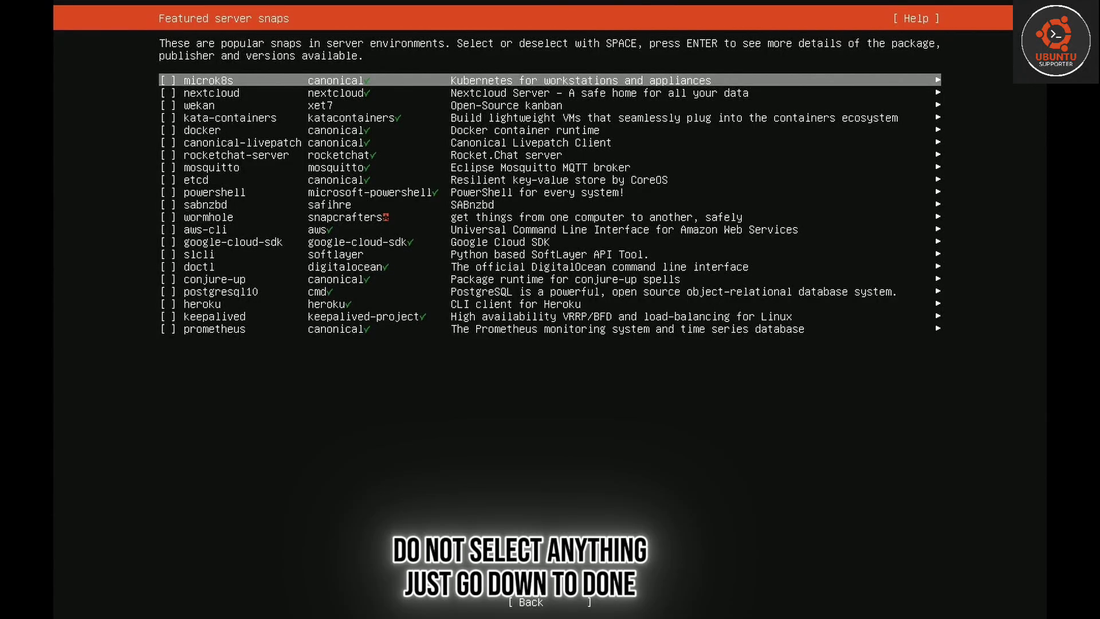
Step: Leave every featured server snap unselected and finish the snap selection to continue the installation
{"action": "key", "text": "Down"}
{"action": "key", "text": "Down"}
{"action": "key", "text": "Down"}
{"action": "key", "text": "Down"}
{"action": "key", "text": "Down"}
{"action": "key", "text": "Down"}
{"action": "key", "text": "Down"}
{"action": "key", "text": "Down"}
{"action": "key", "text": "Down"}
{"action": "key", "text": "Down"}
{"action": "key", "text": "Down"}
{"action": "key", "text": "Down"}
{"action": "key", "text": "Down"}
{"action": "key", "text": "Down"}
{"action": "key", "text": "Down"}
{"action": "key", "text": "Down"}
{"action": "key", "text": "Down"}
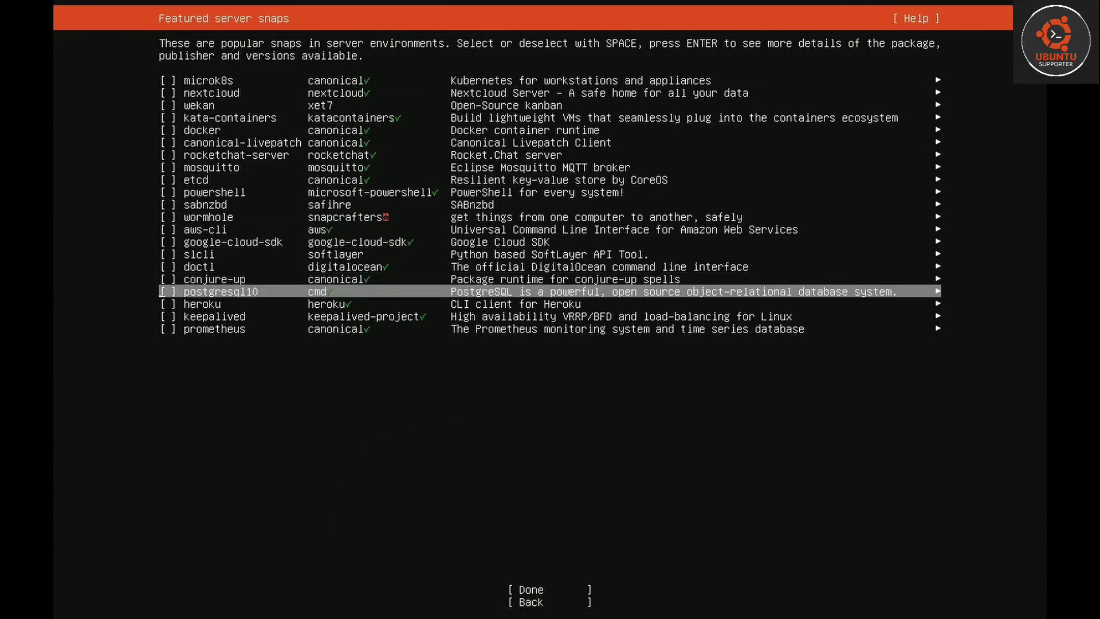
{"action": "key", "text": "Down"}
{"action": "key", "text": "Down"}
{"action": "key", "text": "Down"}
{"action": "key", "text": "Down"}
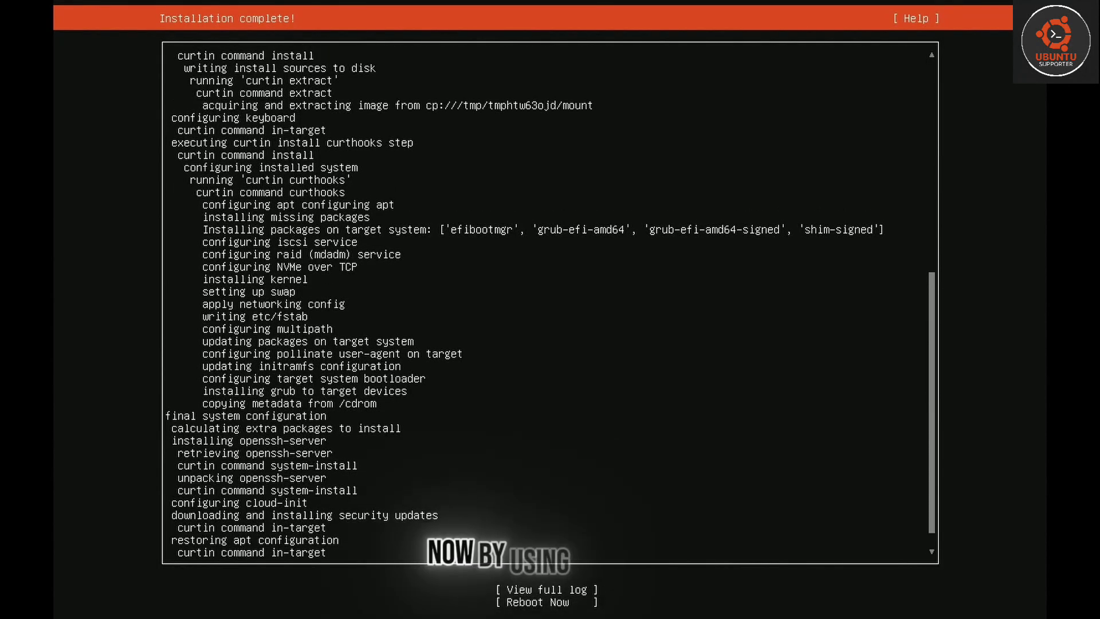
Step: Reboot from the completed installation and acknowledge the request to remove the installation medium
{"action": "key", "text": "Down"}
{"action": "key", "text": "Down"}
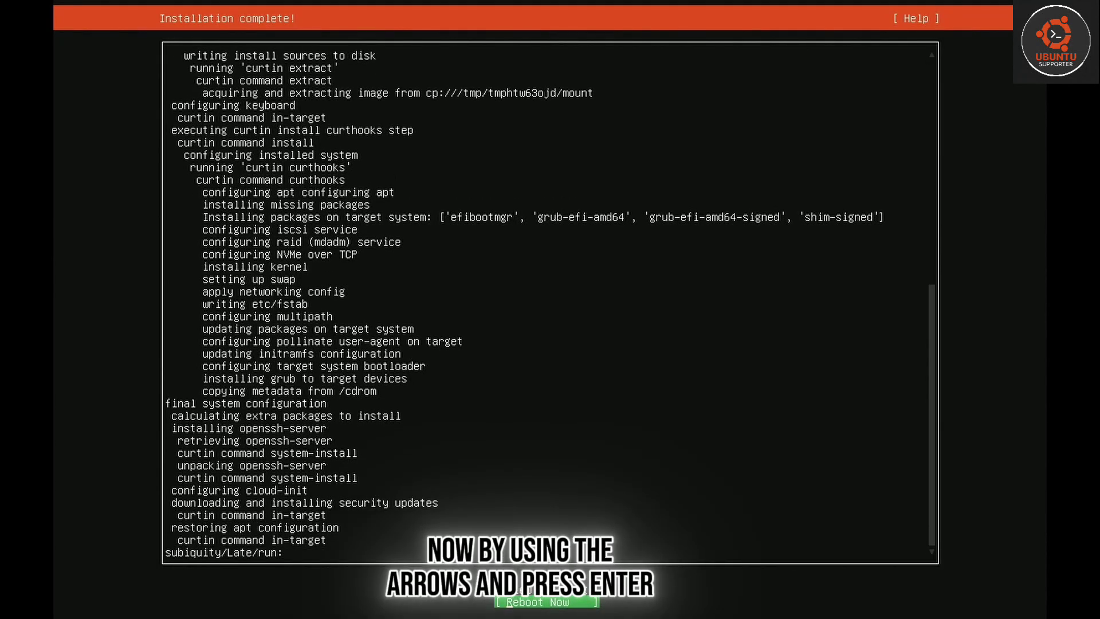
{"action": "key", "text": "Return"}
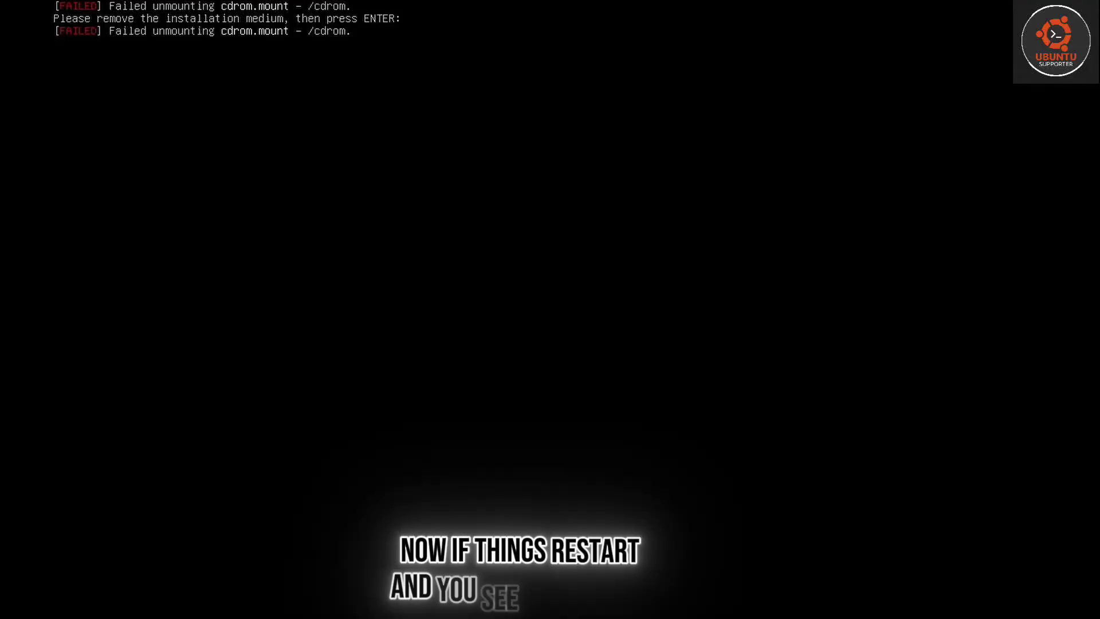
{"action": "key", "text": "Return"}
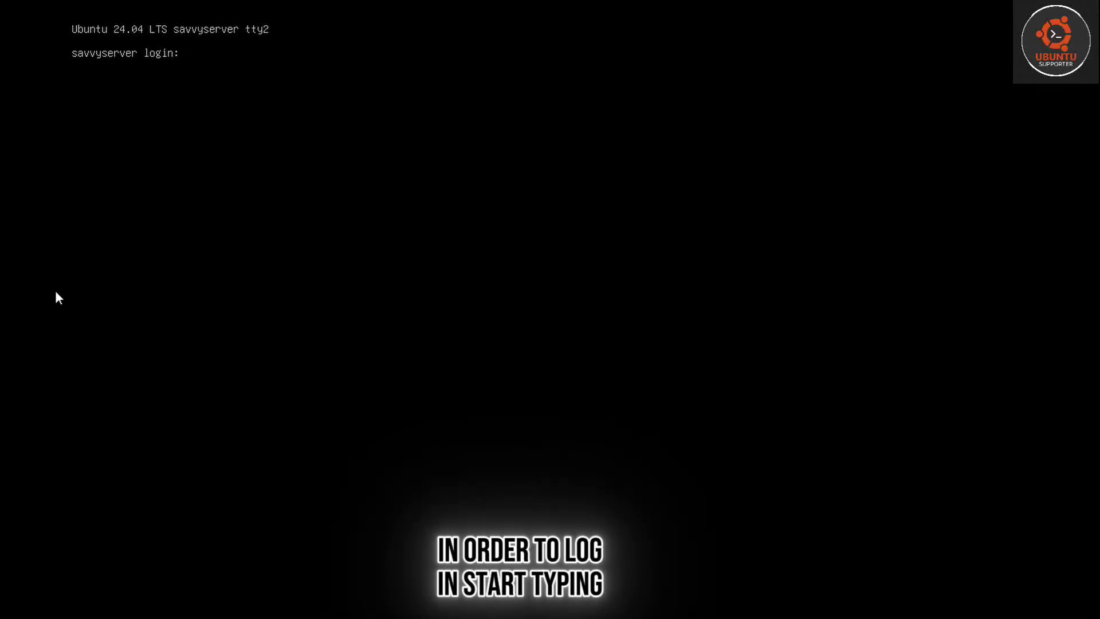
Step: Log in to savvyserver with the account's username and password
{"action": "type", "text": "savvy"}
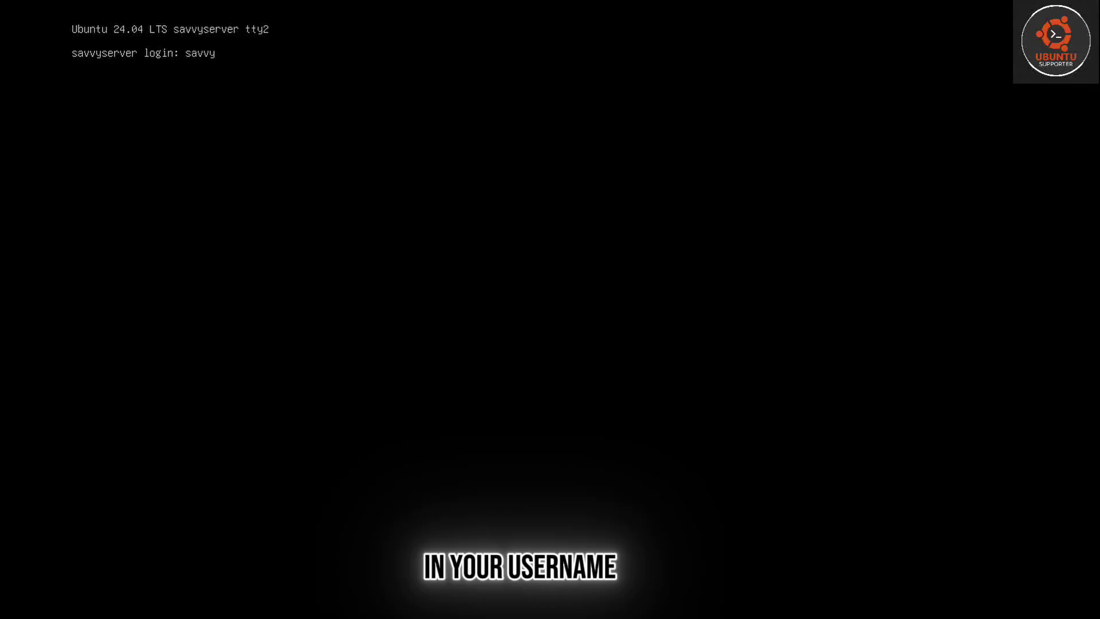
{"action": "type", "text": "nik"}
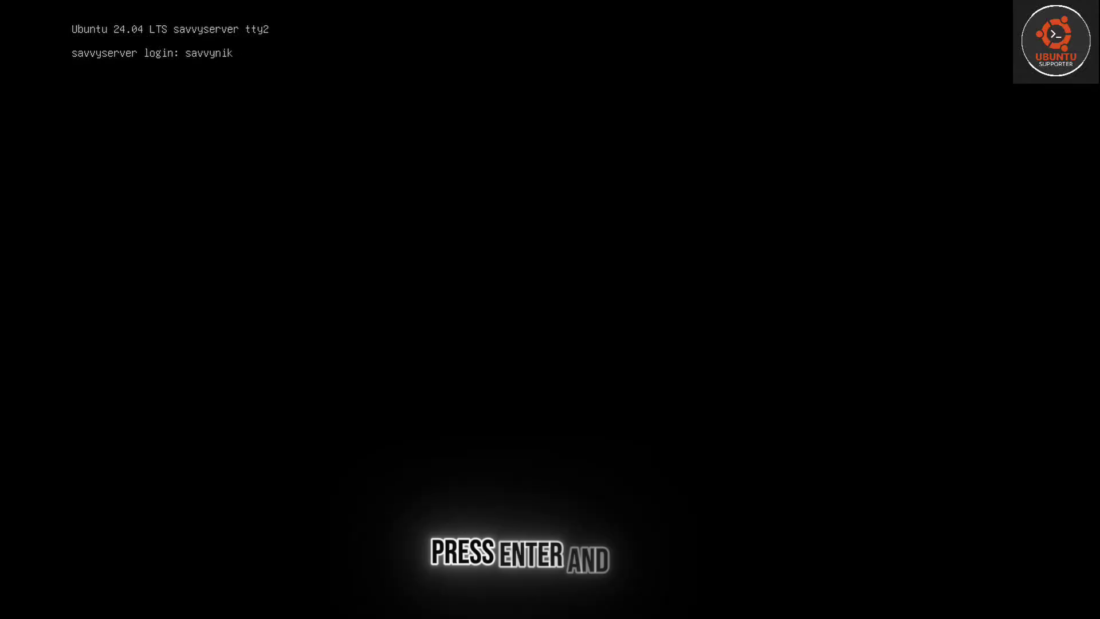
{"action": "key", "text": "Return"}
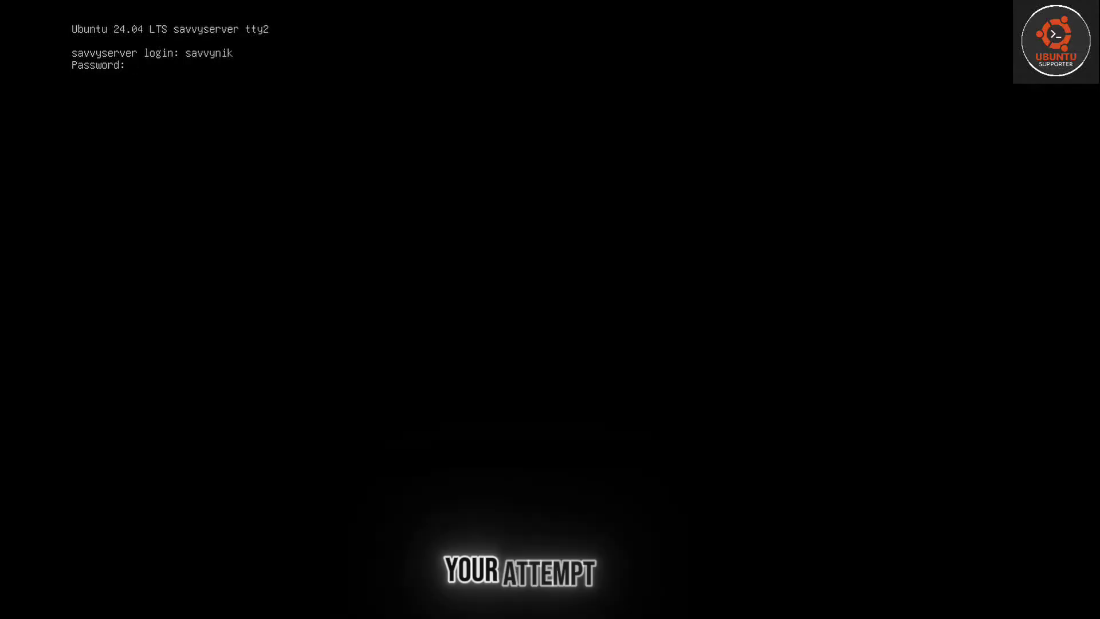
{"action": "key", "text": "Return"}
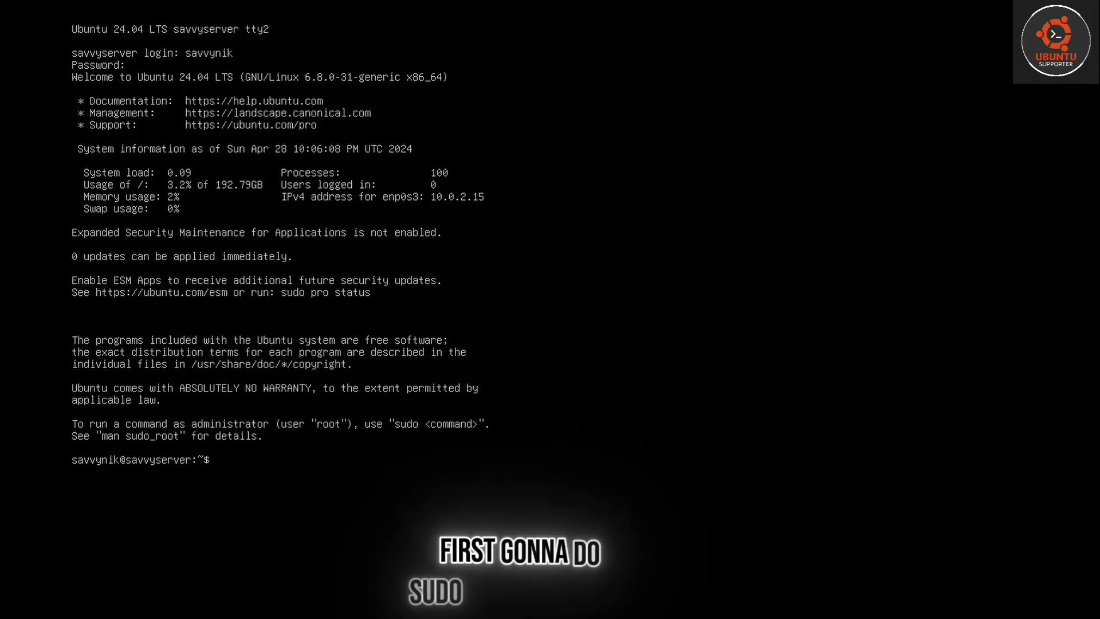
Step: Refresh the package lists with sudo apt update, authorising it with the account password
{"action": "type", "text": "udo apt update"}
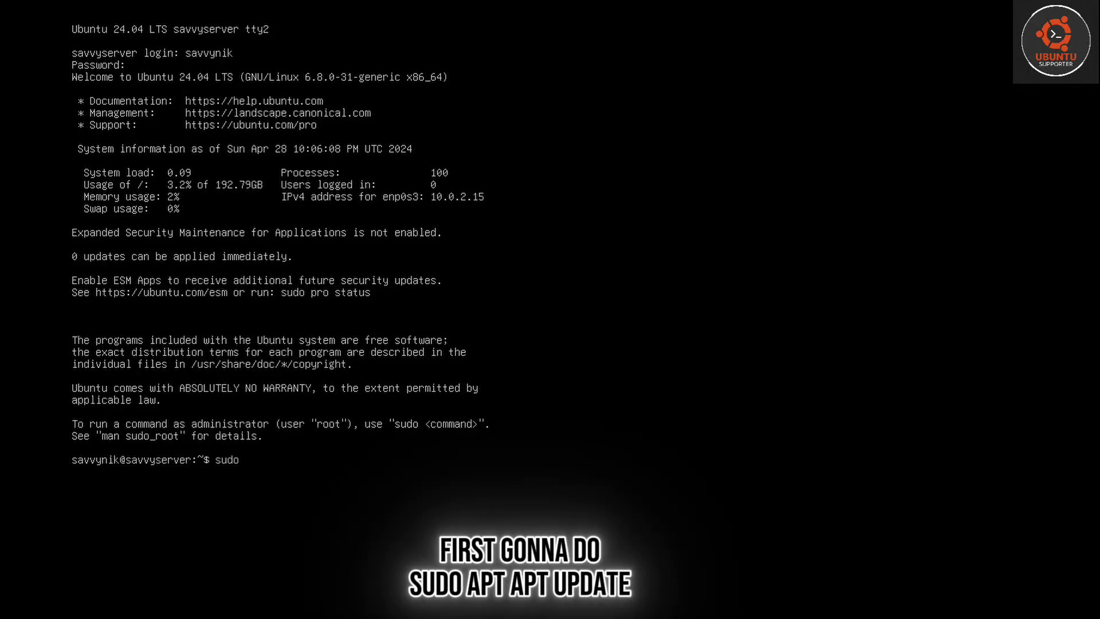
{"action": "key", "text": "Return"}
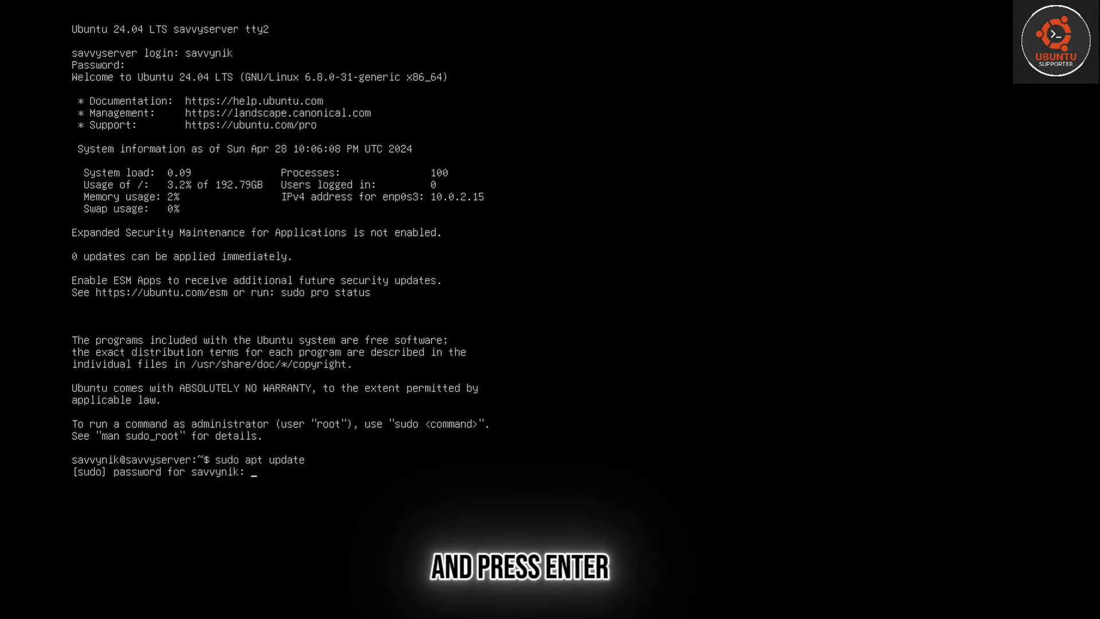
{"action": "key", "text": "Return"}
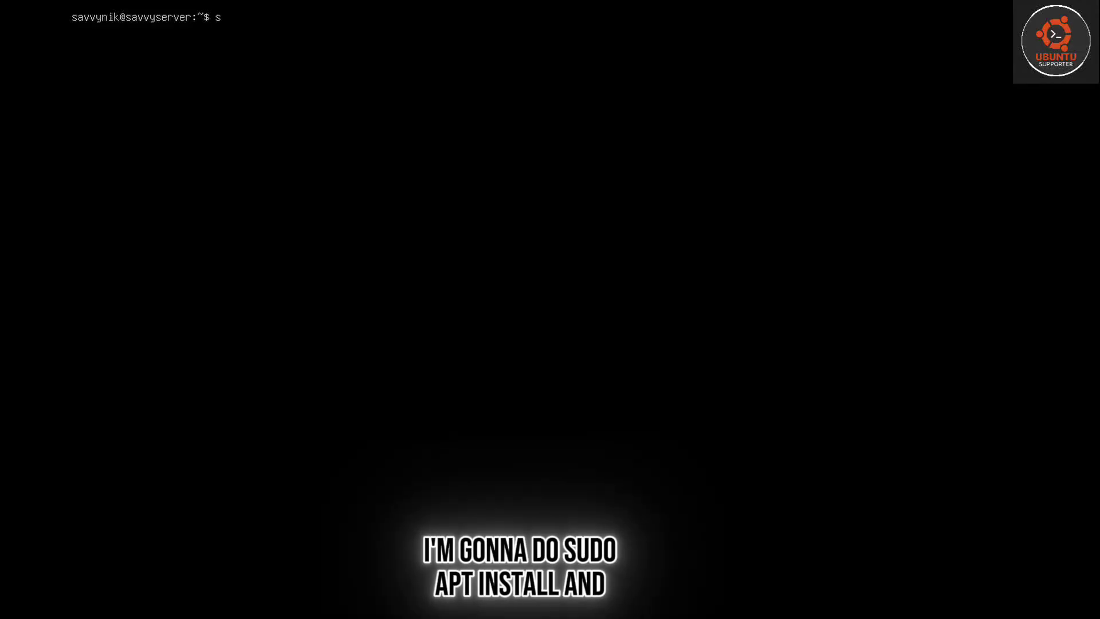
Step: Install the Apache web server with sudo apt install apache2, accepting the default answer to continue
{"action": "type", "text": "udo apt install "}
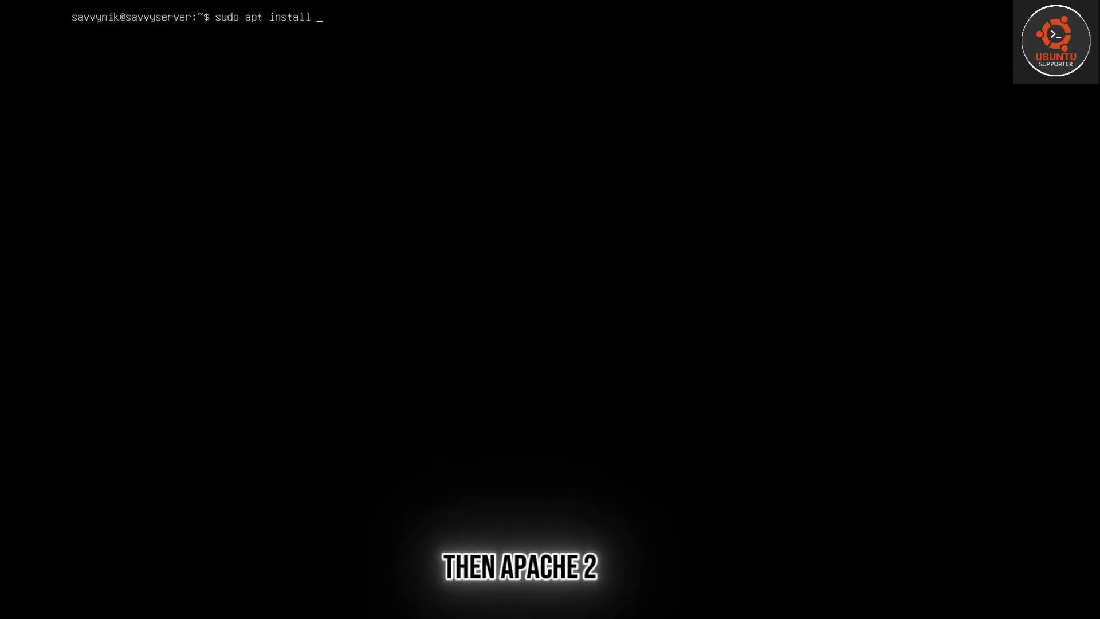
{"action": "type", "text": "apache2"}
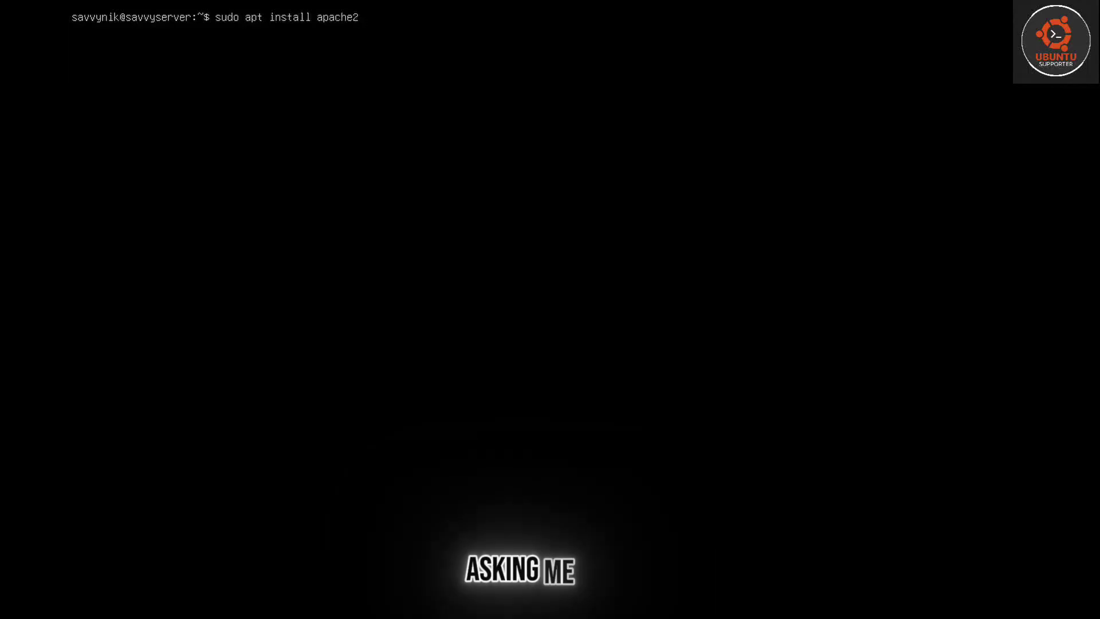
{"action": "key", "text": "Return"}
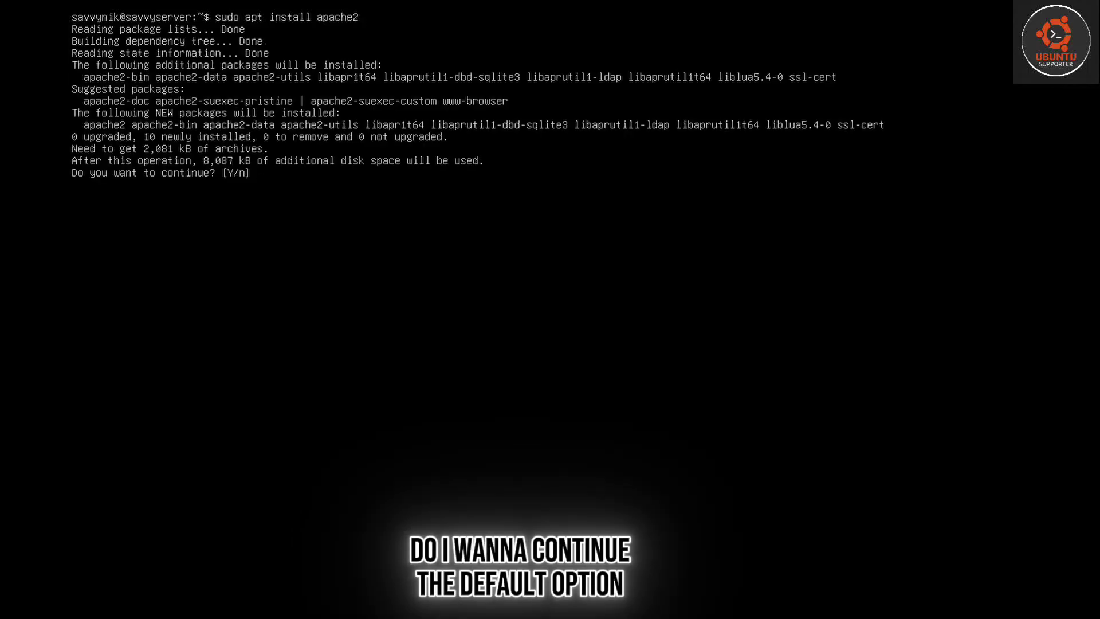
{"action": "key", "text": "Return"}
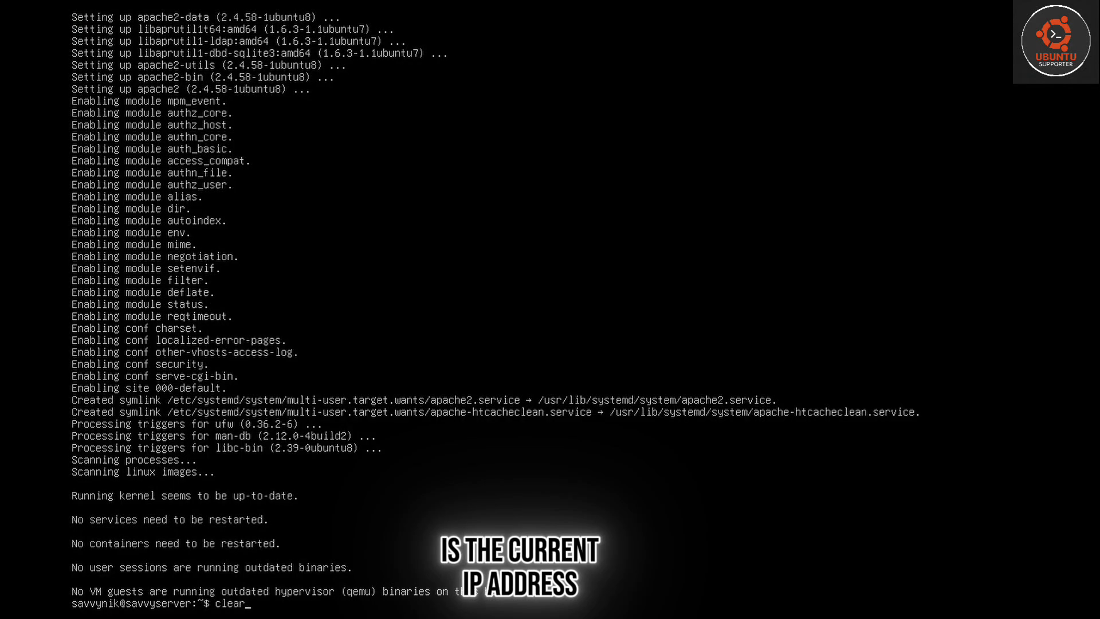
Step: Clear the terminal and list the server's network interfaces and IP addresses with ip a
{"action": "key", "text": "Return"}
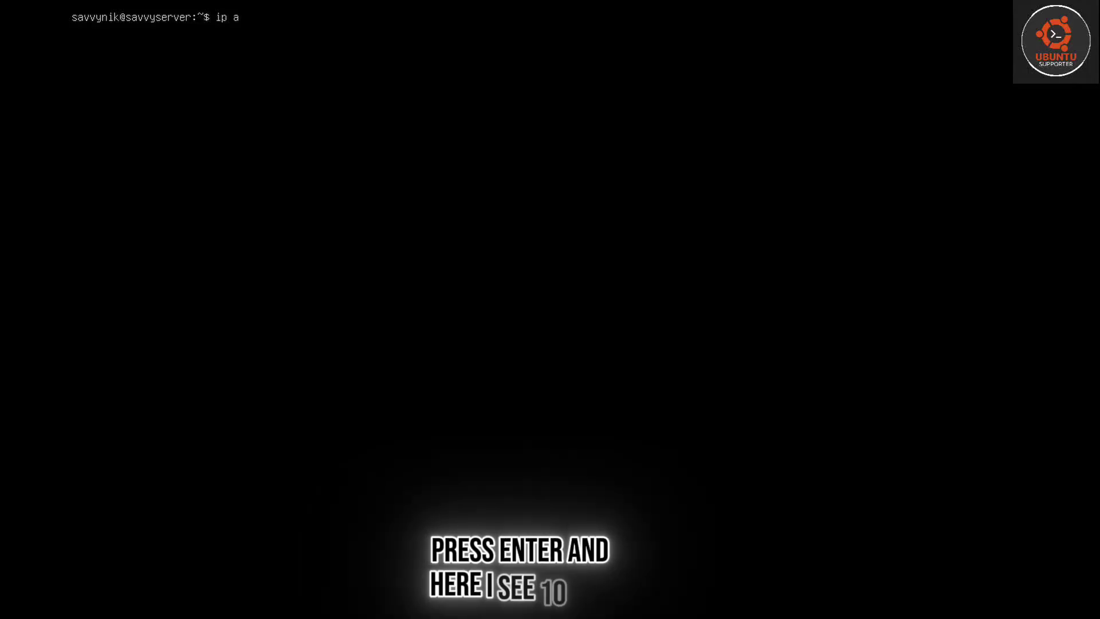
{"action": "key", "text": "Return"}
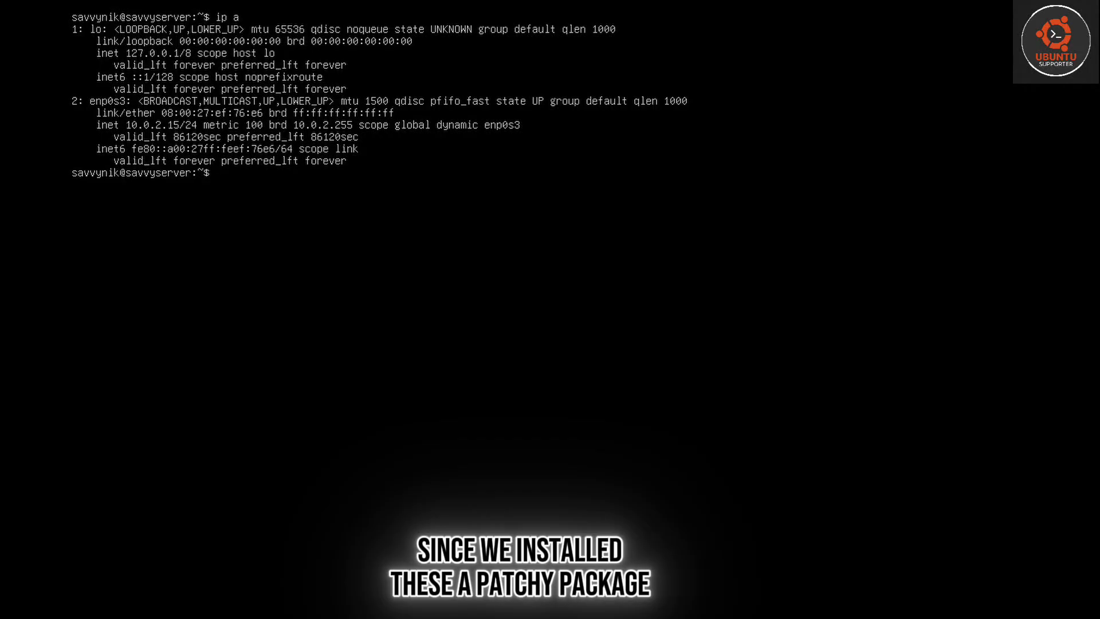
Step: Change to the /var/www/html directory and list its files
{"action": "type", "text": "cd "}
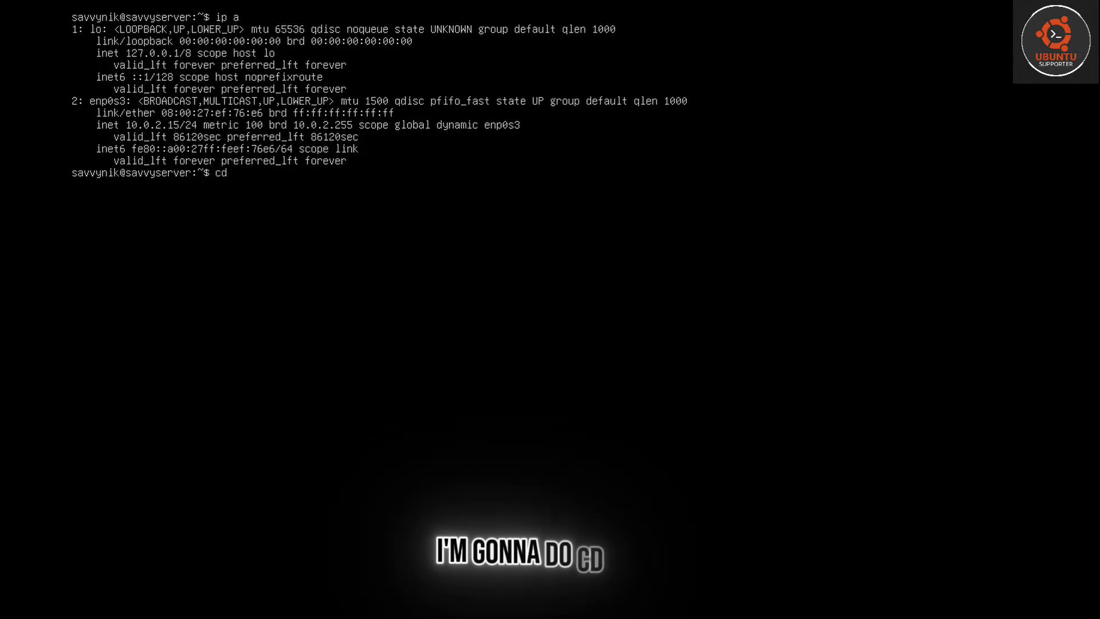
{"action": "type", "text": "/"}
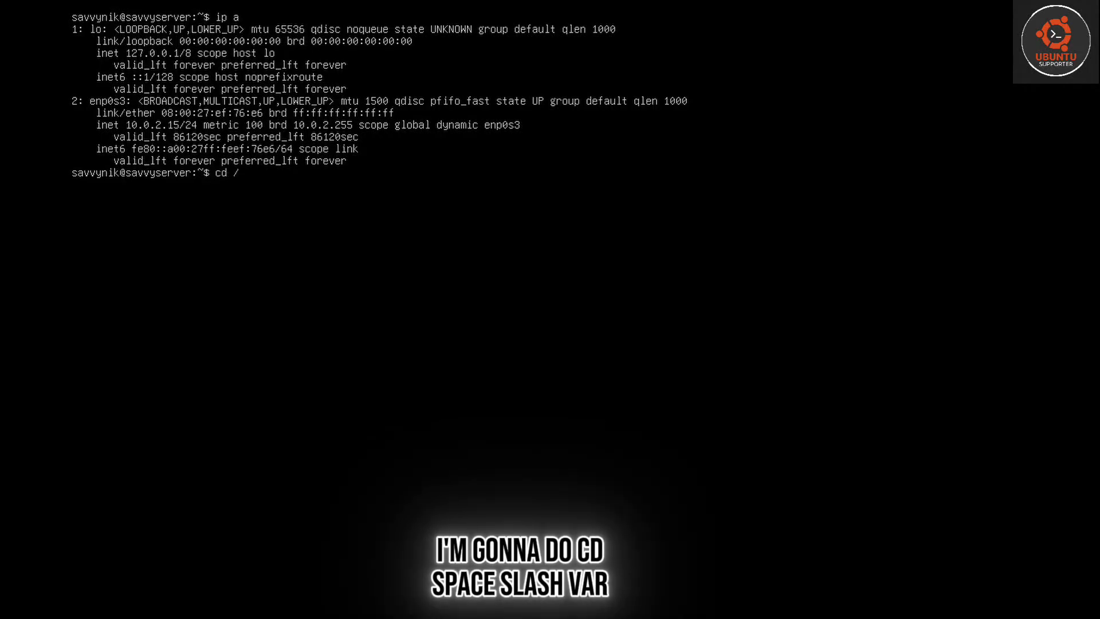
{"action": "type", "text": "var/w"}
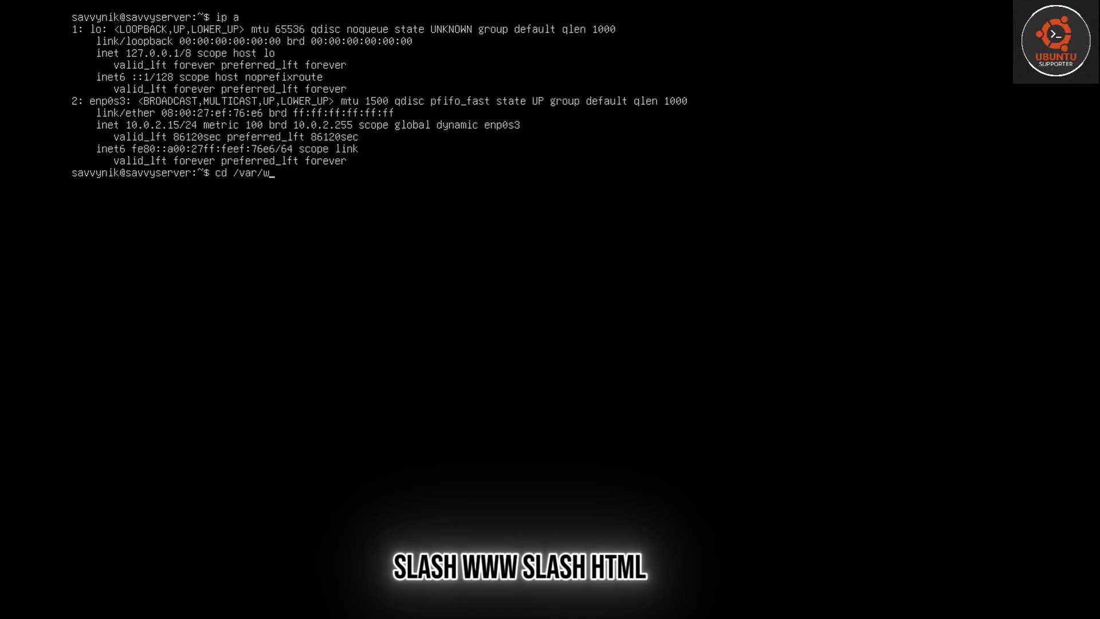
{"action": "type", "text": "ww/html"}
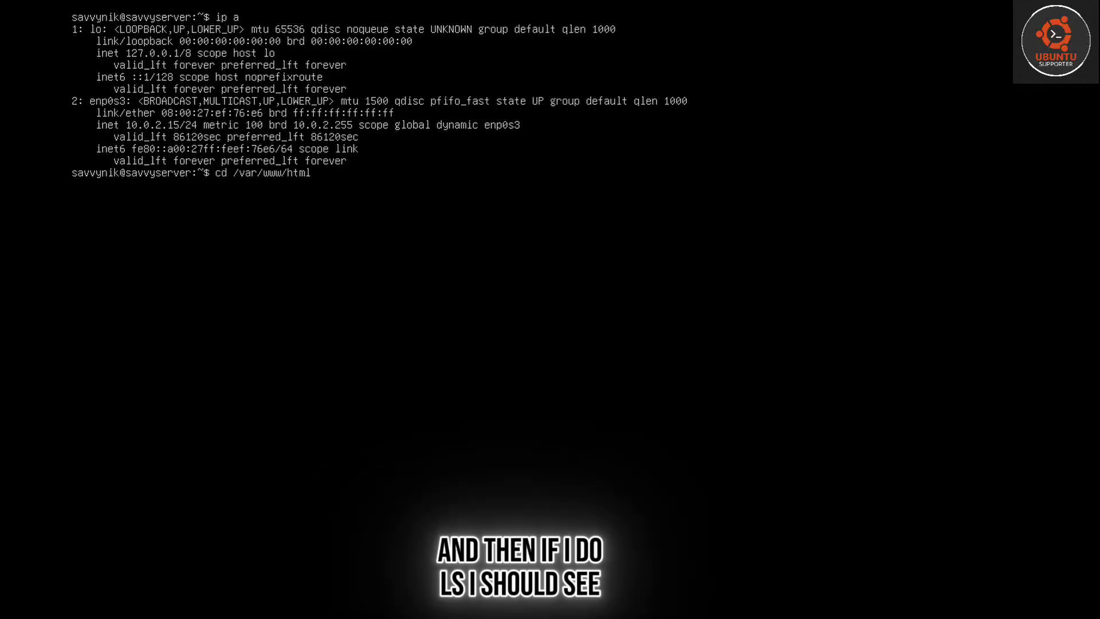
{"action": "key", "text": "Return"}
{"action": "type", "text": "ls"}
{"action": "key", "text": "Return"}
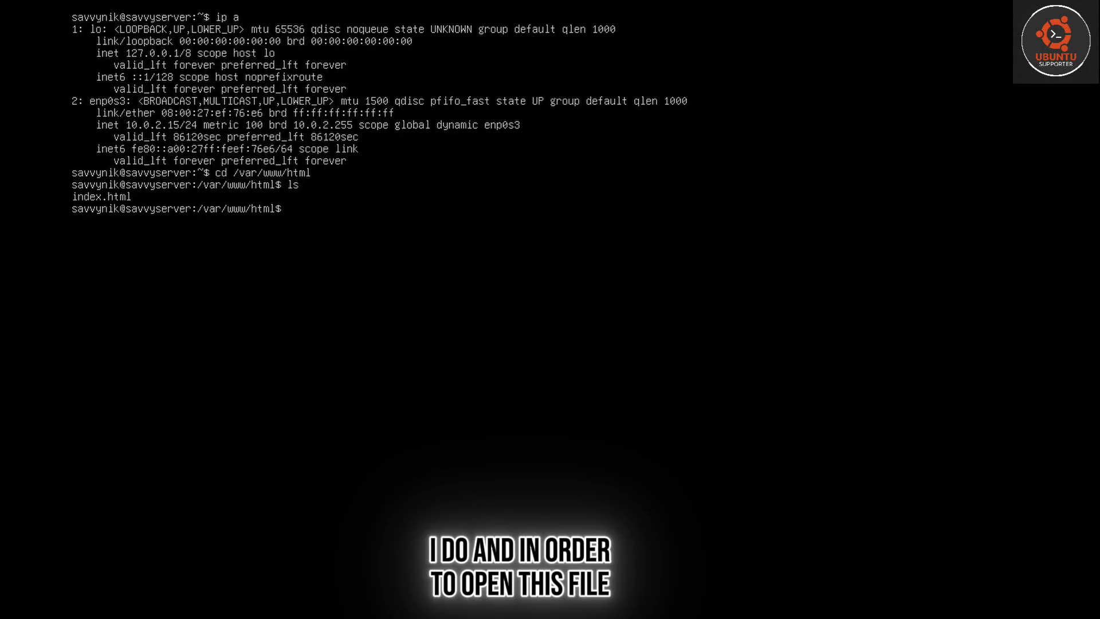
Step: Open index.html for editing with root privileges in the nano text editor
{"action": "type", "text": "sudo "}
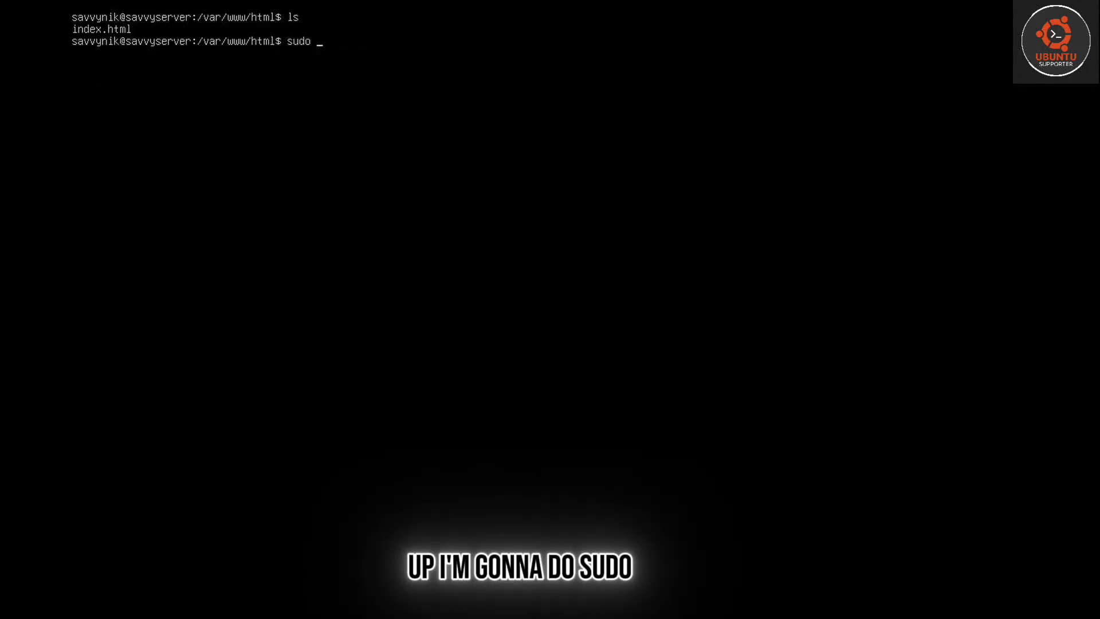
{"action": "type", "text": "nan"}
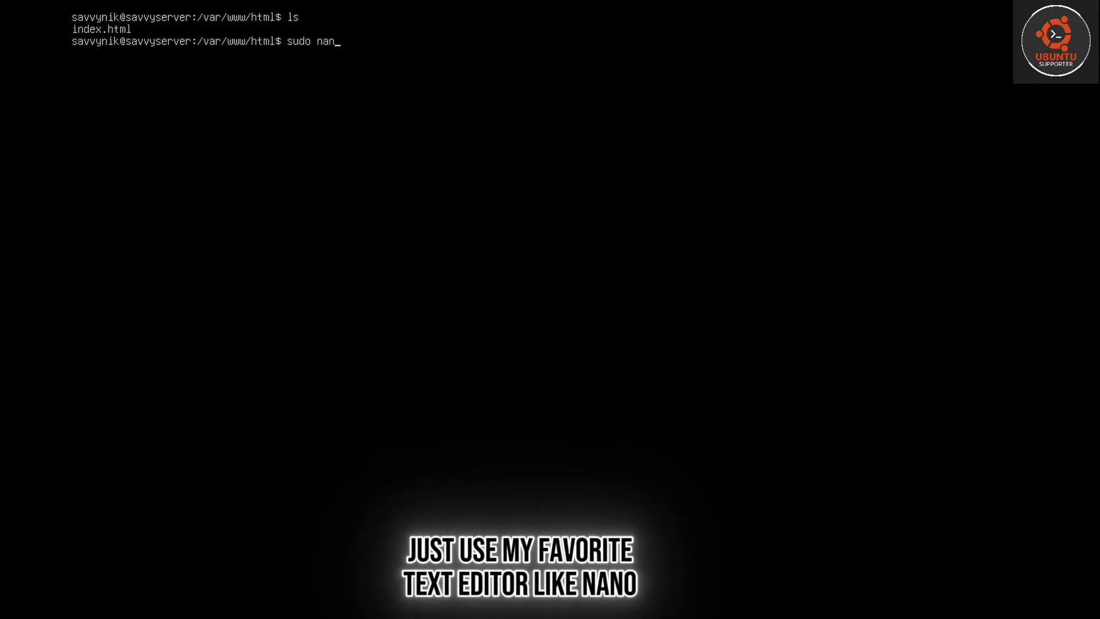
{"action": "type", "text": "o index.html"}
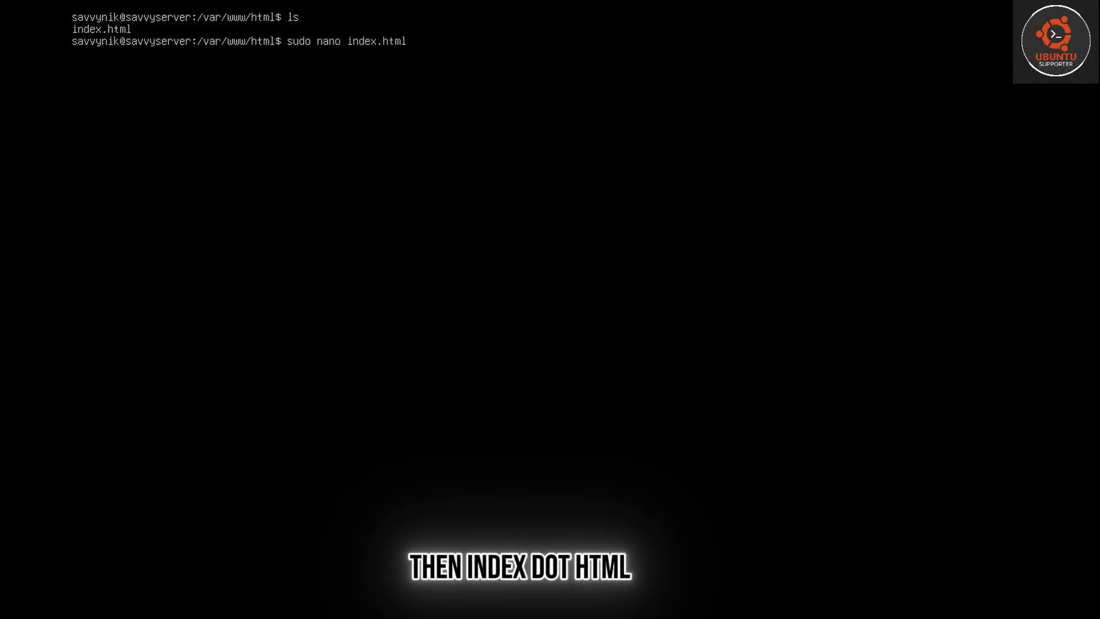
{"action": "key", "text": "Return"}
Step: Set the background-color in the div.main_page style rule to #000
{"action": "key", "text": "Down"}
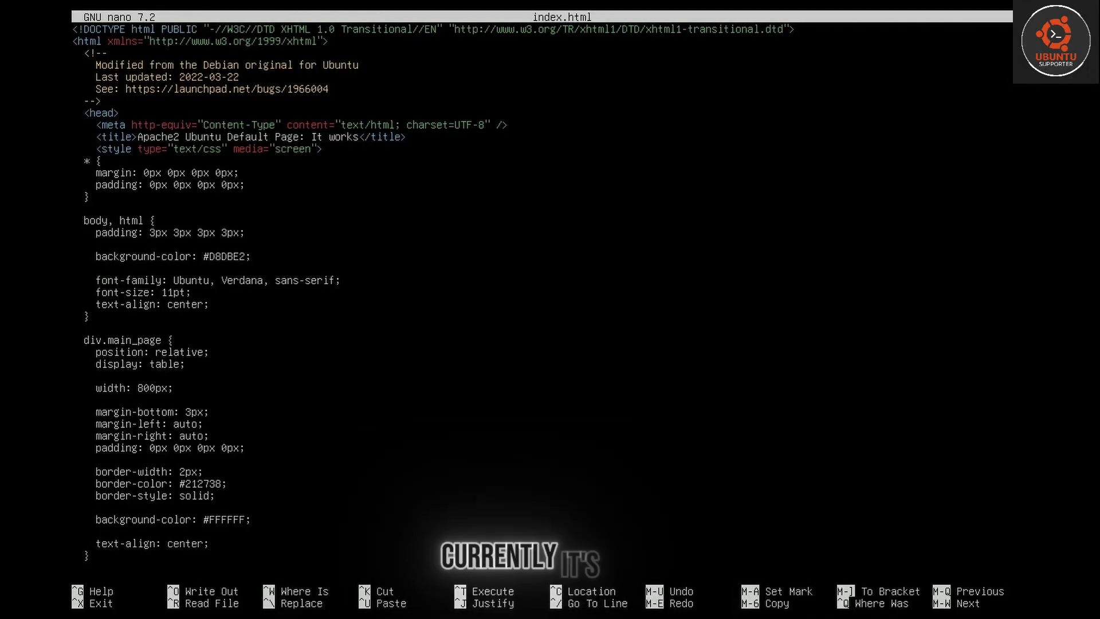
{"action": "type", "text": "i"}
{"action": "key", "text": "BackSpace"}
{"action": "key", "text": "BackSpace"}
{"action": "key", "text": "BackSpace"}
{"action": "key", "text": "BackSpace"}
{"action": "key", "text": "BackSpace"}
{"action": "key", "text": "BackSpace"}
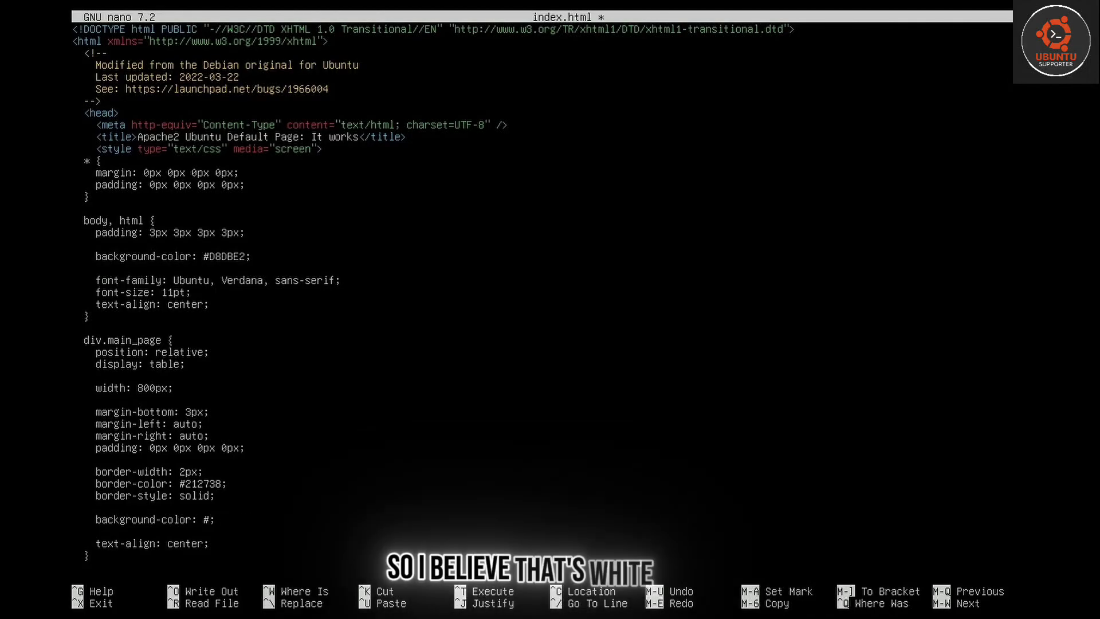
{"action": "type", "text": "000"}
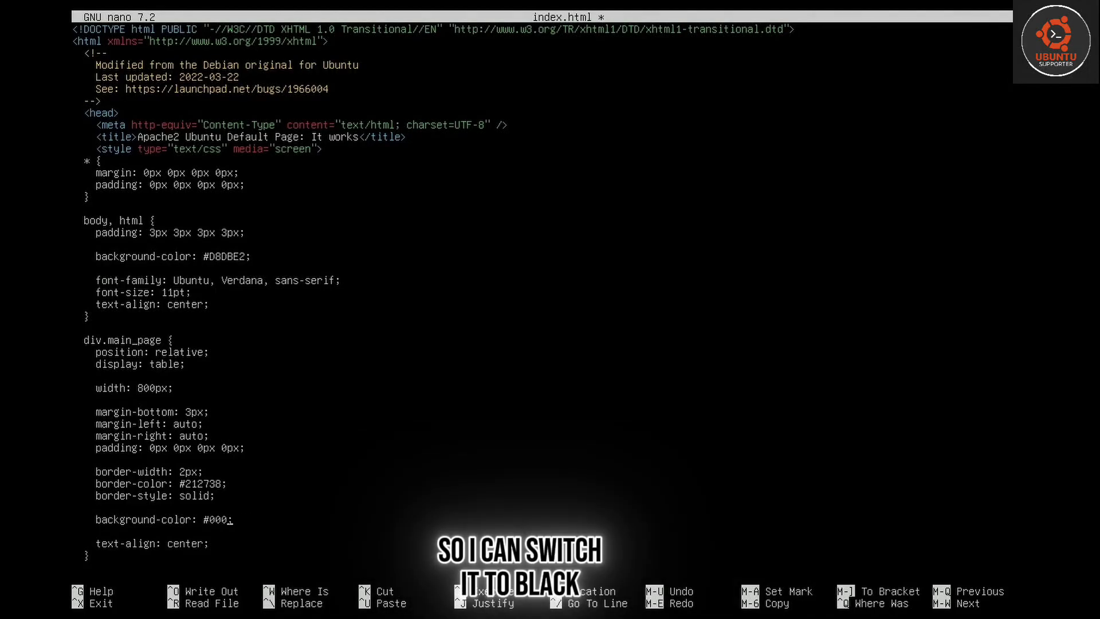
Step: Complete the div.main_page background-color as #000000, then save index.html, return to the shell and clear the terminal
{"action": "type", "text": "000"}
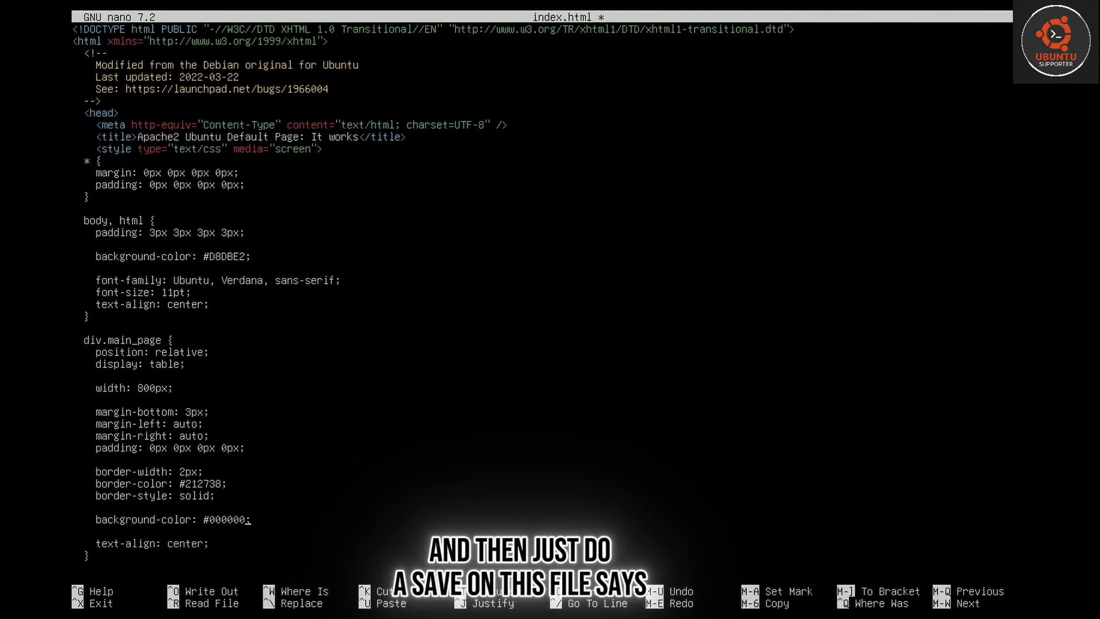
{"action": "key", "text": "ctrl+x"}
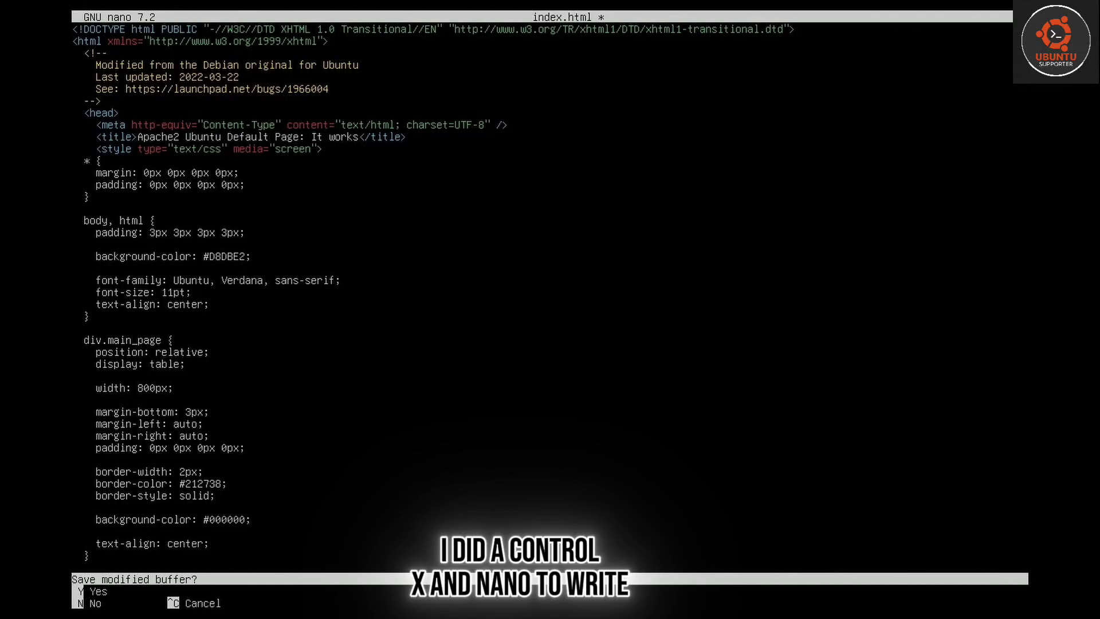
{"action": "key", "text": "y"}
{"action": "key", "text": "Return"}
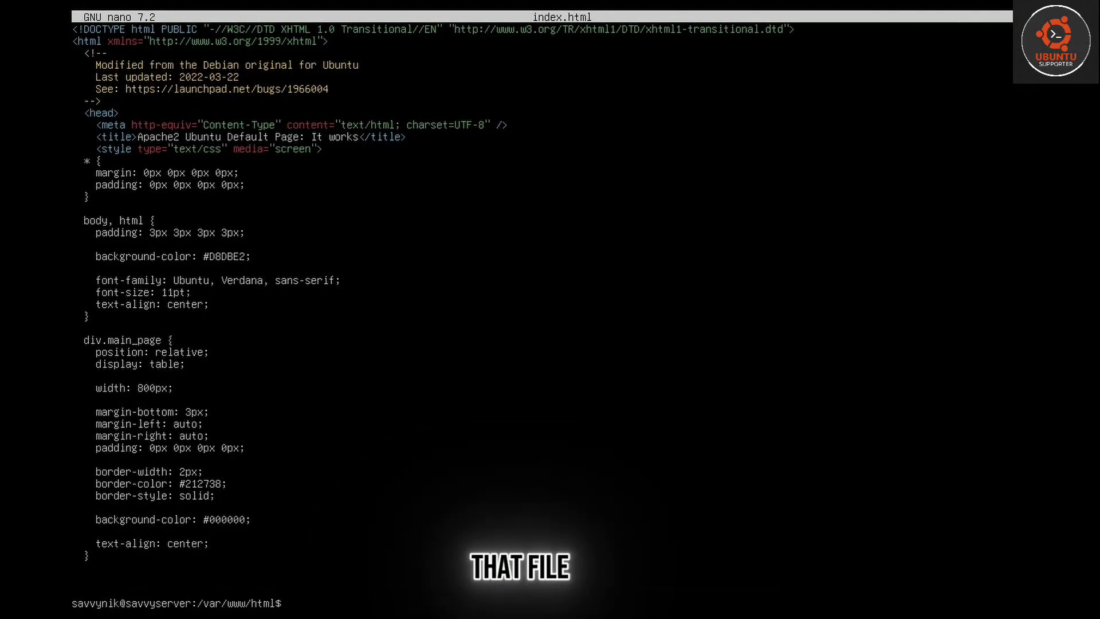
{"action": "key", "text": "ctrl+l"}
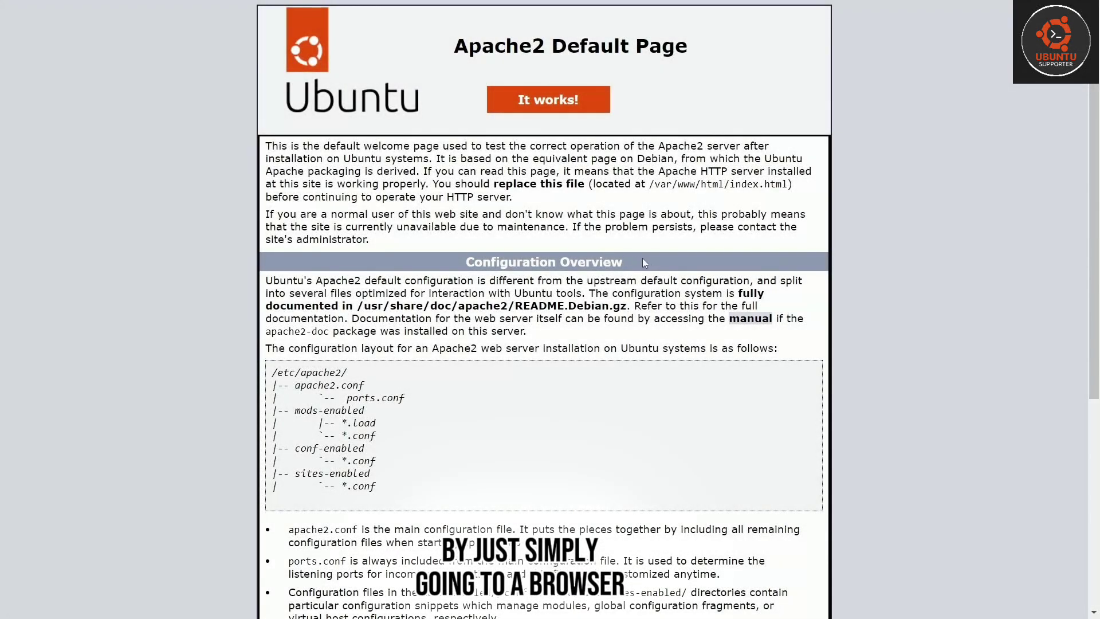
Step: Examine the Apache2 default page in the web browser, from its header down to the Reporting Problems section
{"action": "scroll", "coordinate": [596, 199], "scroll_direction": "down", "scroll_amount": 3}
{"action": "scroll", "coordinate": [596, 200], "scroll_direction": "down", "scroll_amount": 3}
{"action": "scroll", "coordinate": [596, 200], "scroll_direction": "up", "scroll_amount": 7}
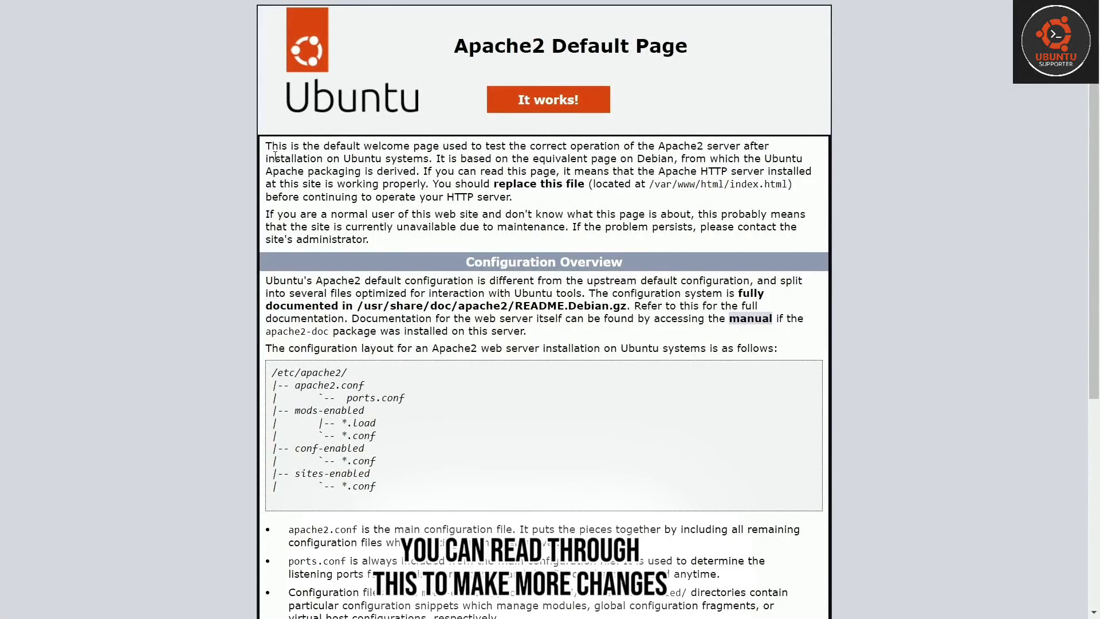
{"action": "scroll", "coordinate": [275, 155], "scroll_direction": "down", "scroll_amount": 6}
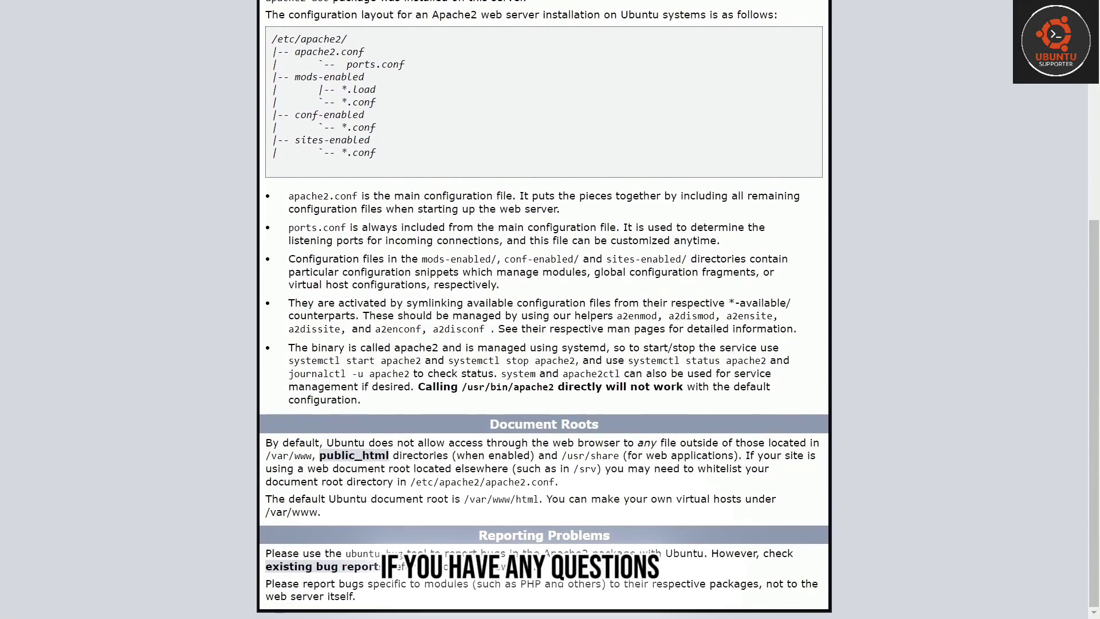